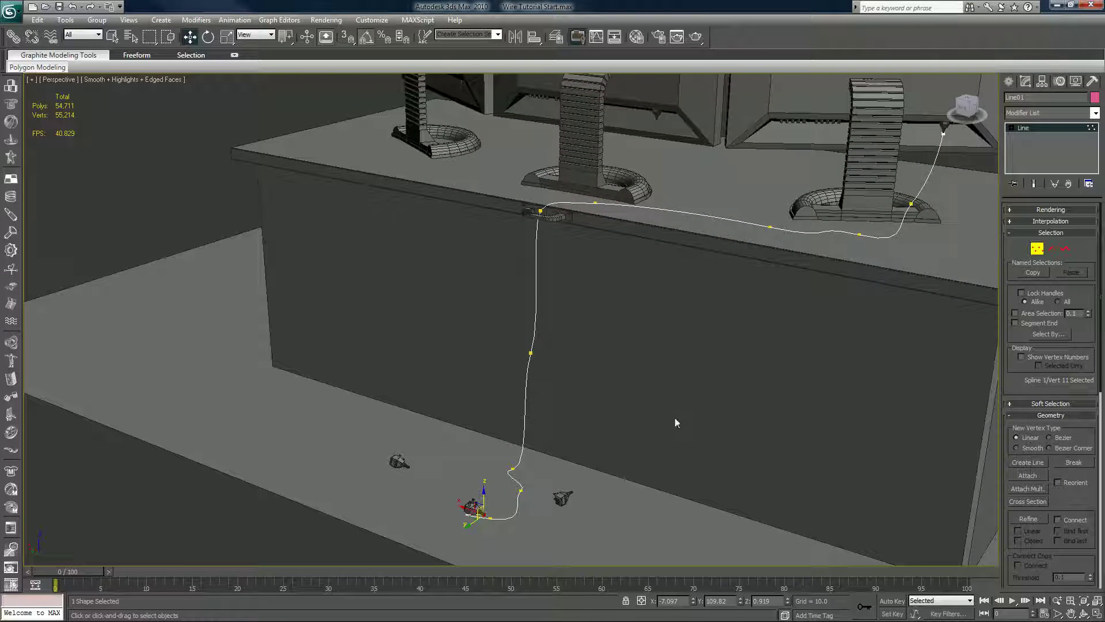
# Step: Examine the cable spline's route from the monitor across the desk and down to the plug on the floor
pyautogui.scroll(1, 675, 422)
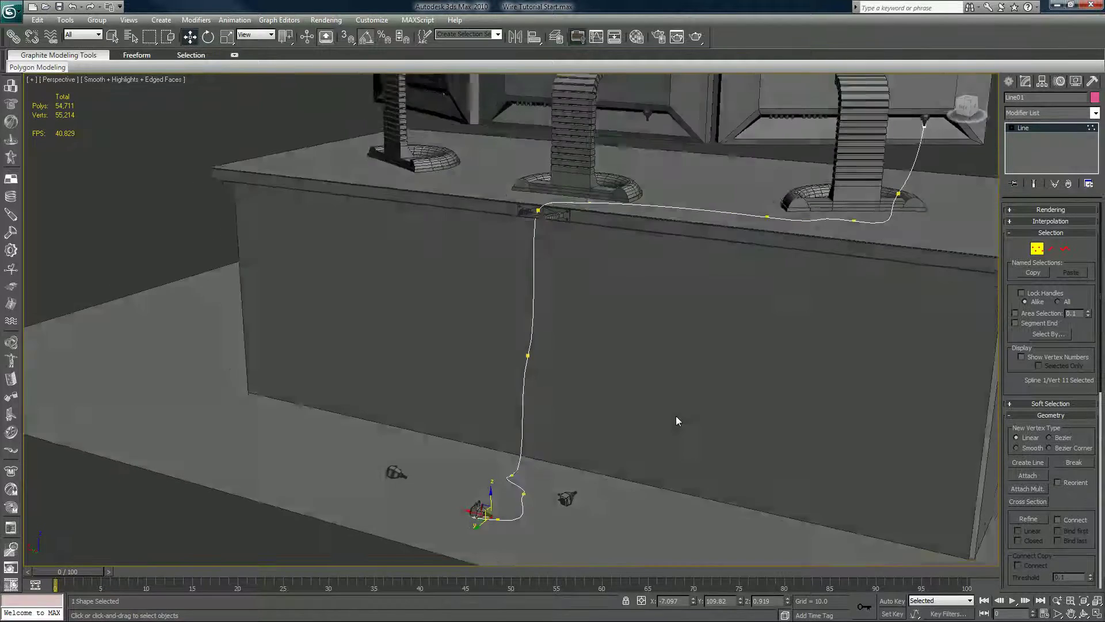
pyautogui.moveTo(629, 420); pyautogui.dragTo(662, 315, button='middle')
pyautogui.scroll(4, 656, 320)
pyautogui.moveTo(577, 365); pyautogui.dragTo(604, 276, button='middle')
pyautogui.scroll(-5, 676, 301)
pyautogui.moveTo(676, 301); pyautogui.dragTo(634, 428, button='middle')
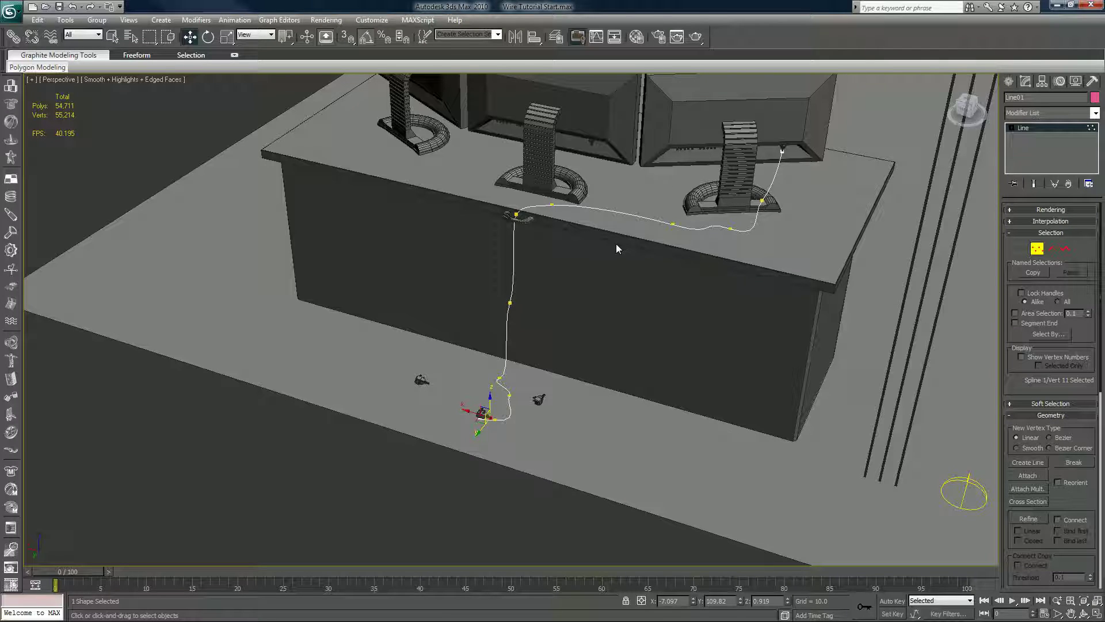
pyautogui.moveTo(576, 358); pyautogui.dragTo(614, 209, button='middle')
pyautogui.scroll(5, 613, 210)
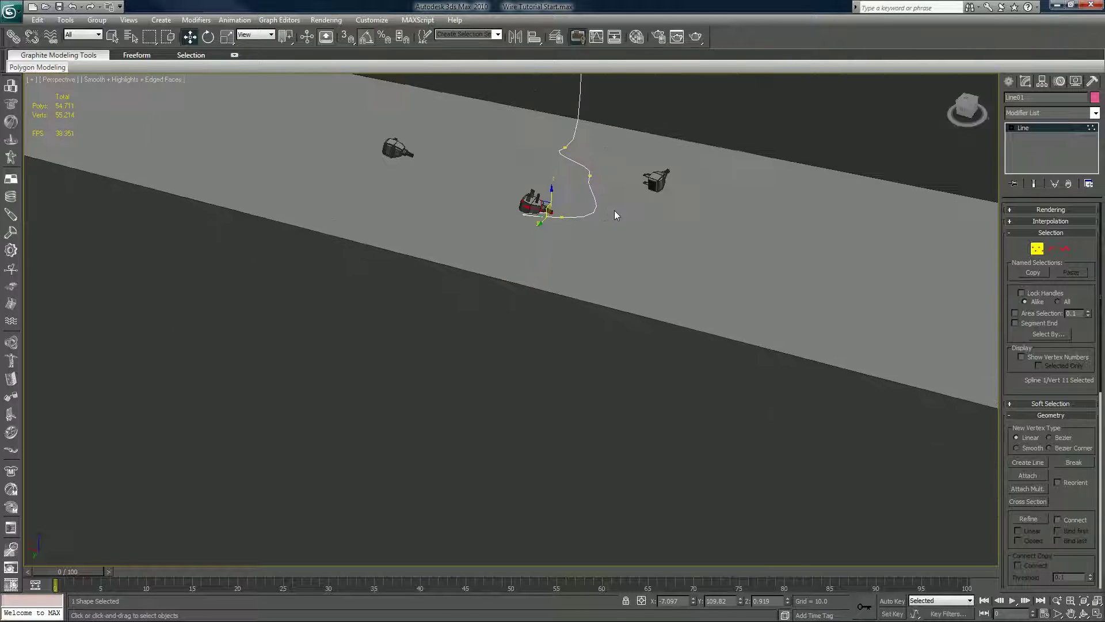
pyautogui.moveTo(606, 153); pyautogui.dragTo(554, 262, button='middle')
pyautogui.scroll(2, 555, 261)
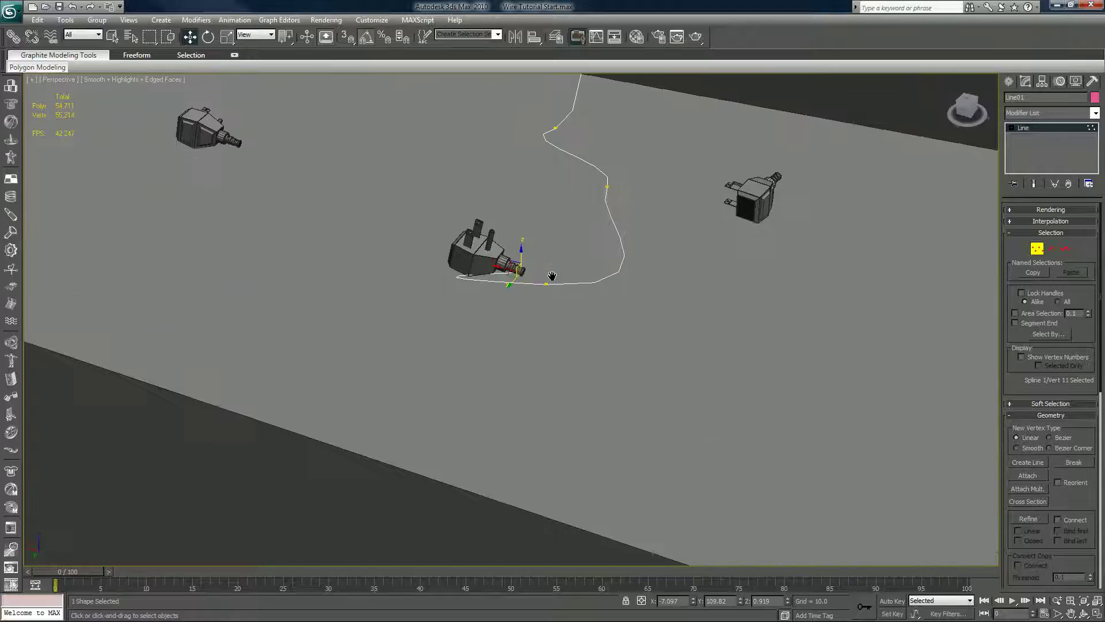
# Step: Move the spline vertex beside the plug away from it and adjust its Bezier handle so the cable leaves the plug in a smooth curve
pyautogui.hotkey('alt', 'w')
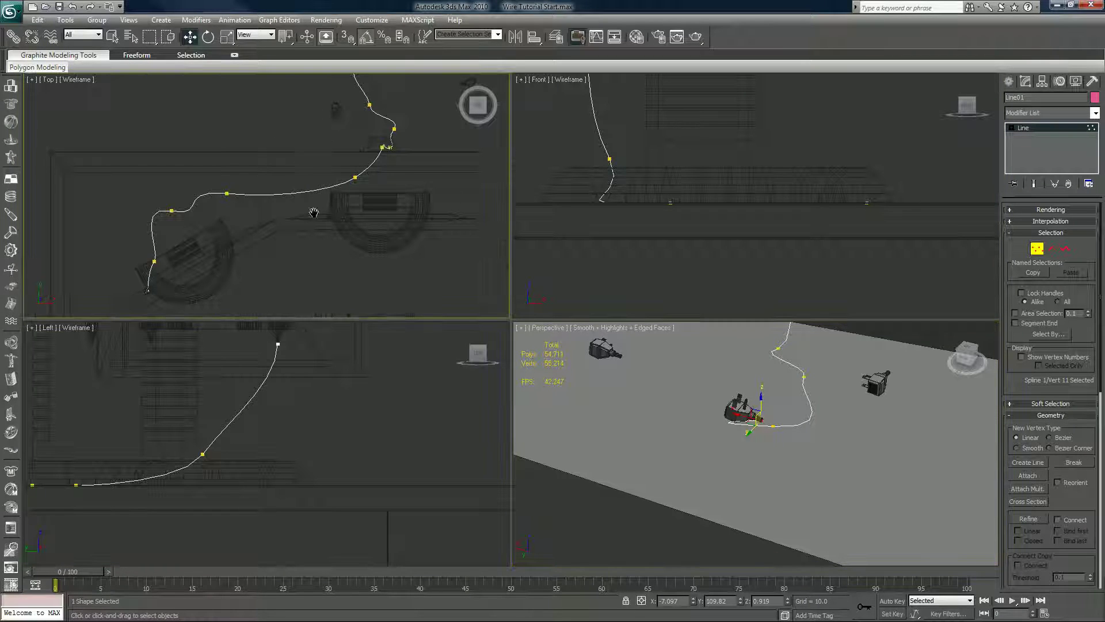
pyautogui.moveTo(314, 213); pyautogui.dragTo(248, 187, button='middle')
pyautogui.scroll(1, 338, 213)
pyautogui.scroll(3, 322, 210)
pyautogui.scroll(2, 371, 167)
pyautogui.scroll(2, 348, 180)
pyautogui.moveTo(467, 176); pyautogui.dragTo(316, 198, button='middle')
pyautogui.scroll(4, 316, 198)
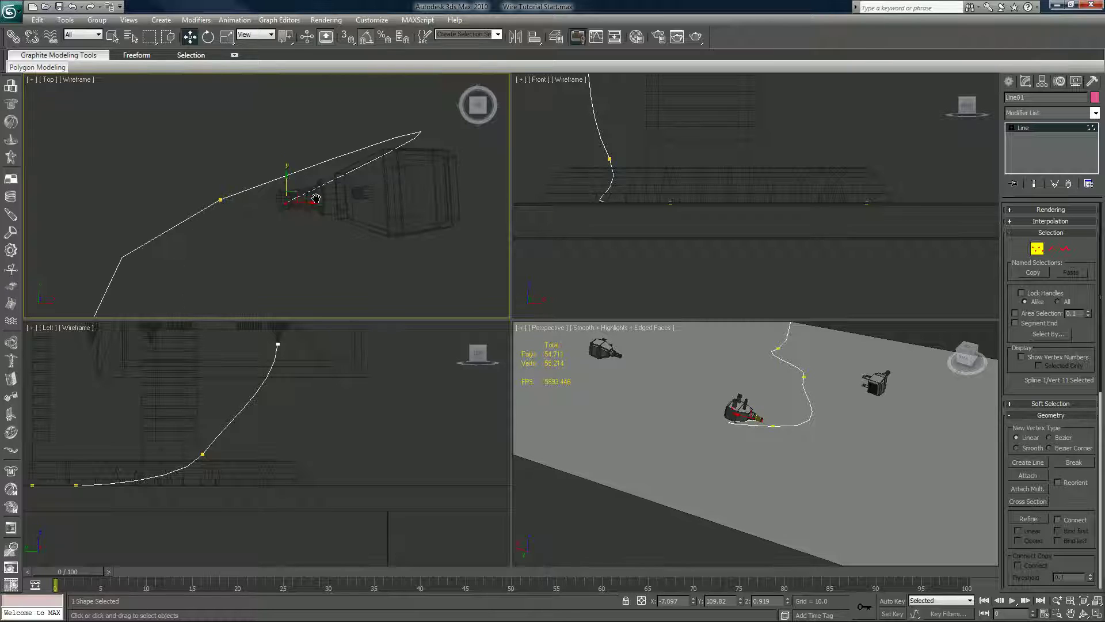
pyautogui.click(221, 198)
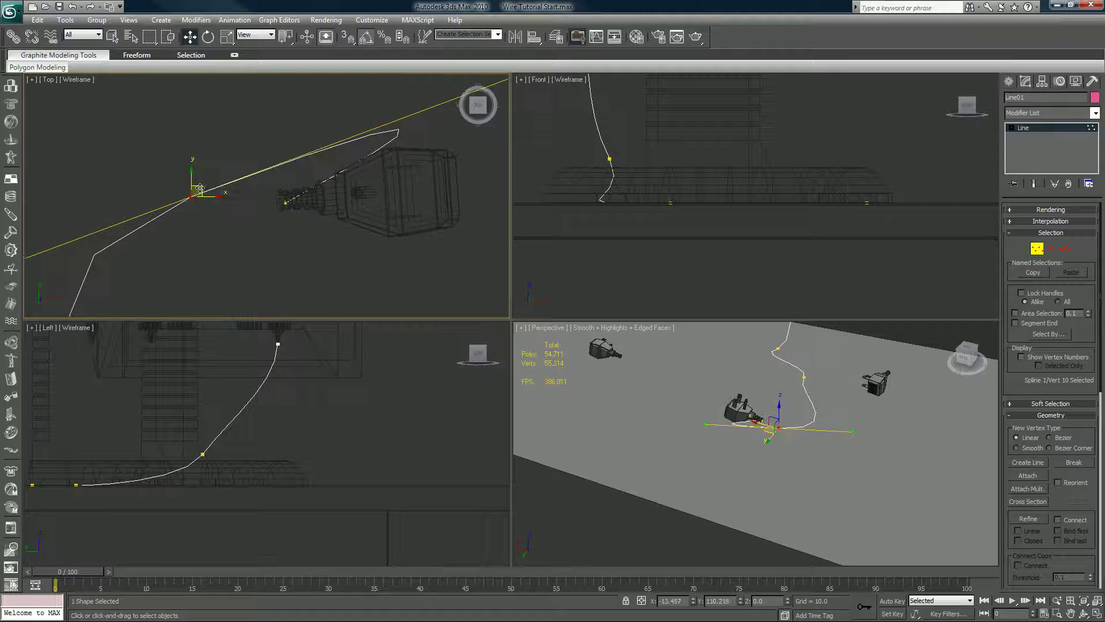
pyautogui.scroll(-4, 196, 187)
pyautogui.moveTo(199, 200); pyautogui.dragTo(193, 138, button='middle')
pyautogui.moveTo(257, 126); pyautogui.dragTo(232, 143)
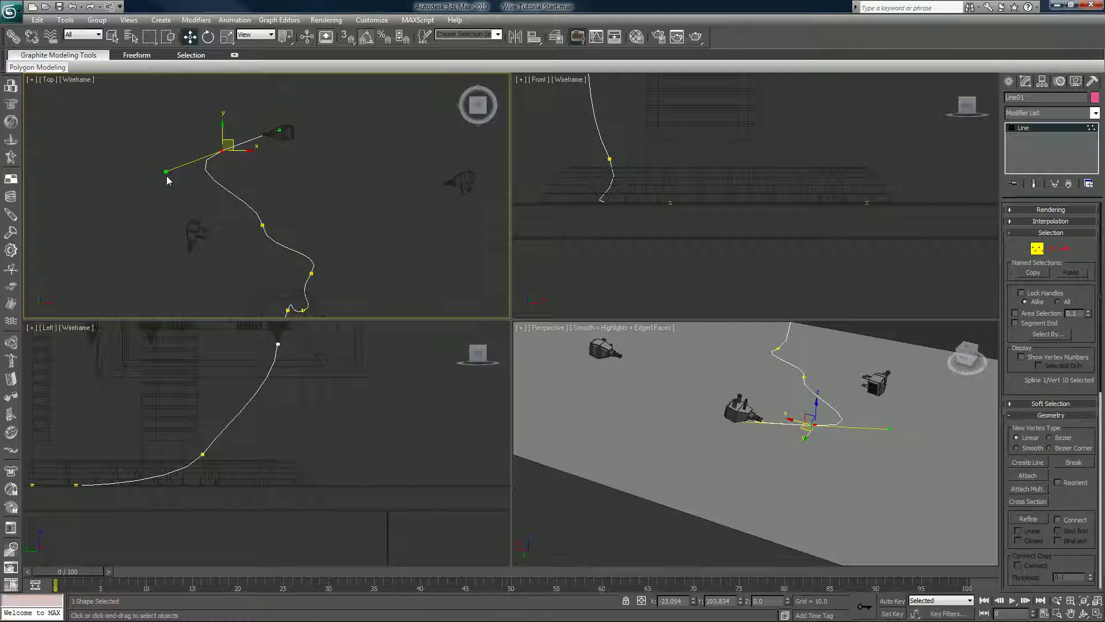
pyautogui.moveTo(166, 172); pyautogui.dragTo(239, 153)
pyautogui.press('7')
# Step: Reposition the next spline vertex along the floor and adjust its Bezier handle to smooth the S-shaped bend
pyautogui.moveTo(280, 209)
pyautogui.mouseDown()
pyautogui.moveTo(251, 242)
pyautogui.moveTo(277, 195)
pyautogui.mouseUp()
pyautogui.press('7')
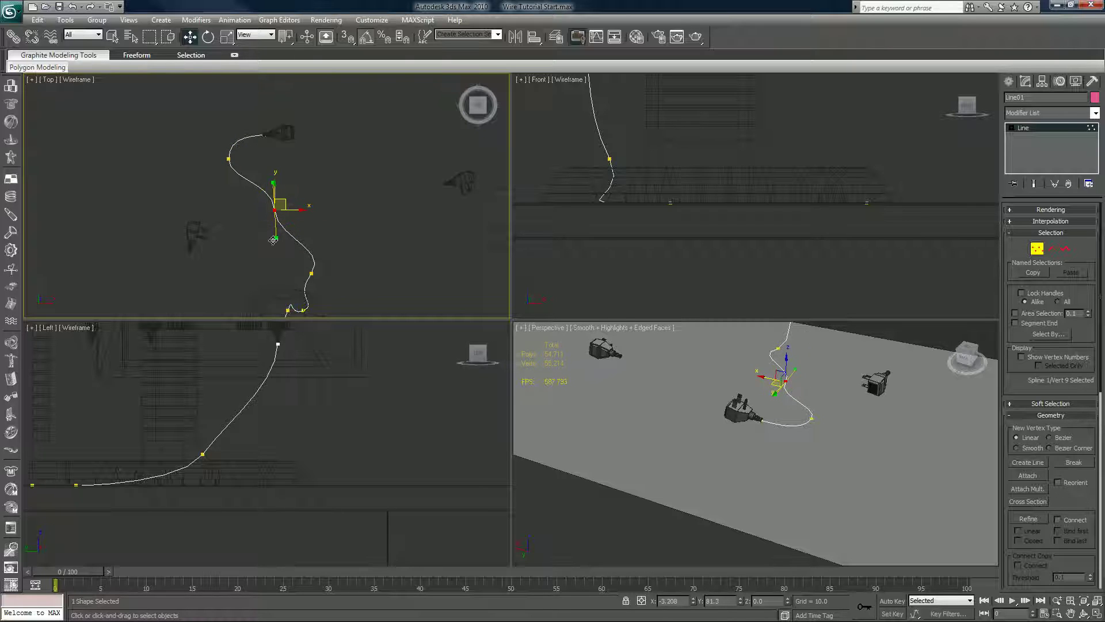
pyautogui.moveTo(276, 237)
pyautogui.mouseDown()
pyautogui.moveTo(254, 240)
pyautogui.moveTo(275, 233)
pyautogui.mouseUp()
pyautogui.moveTo(331, 270); pyautogui.dragTo(337, 231, button='middle')
pyautogui.scroll(-2, 336, 230)
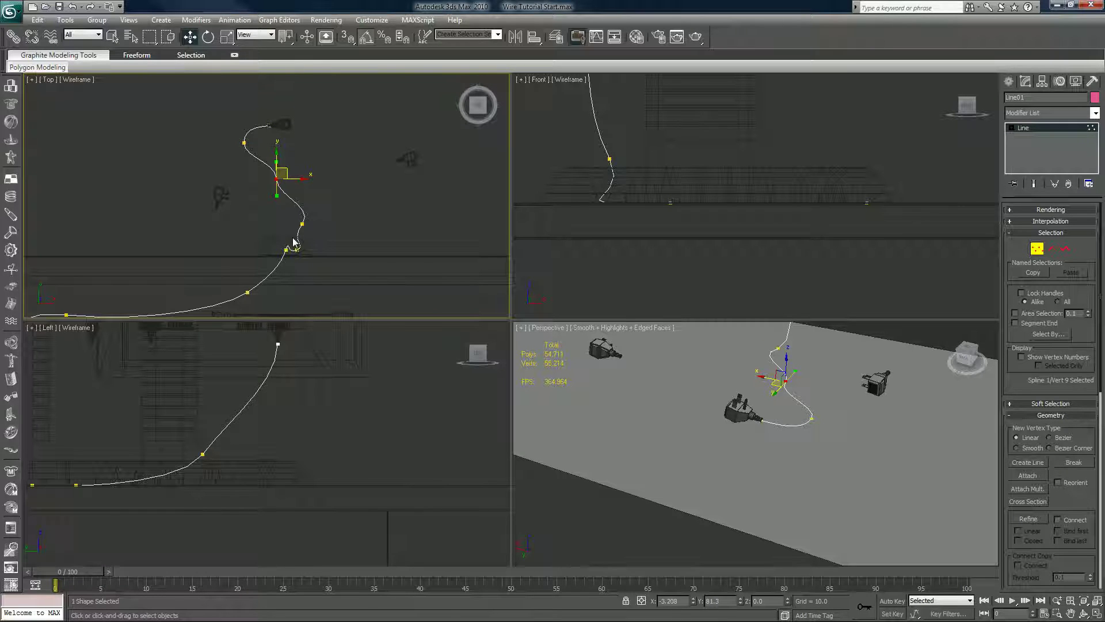
pyautogui.moveTo(295, 224); pyautogui.dragTo(315, 254, button='middle')
pyautogui.scroll(2, 317, 230)
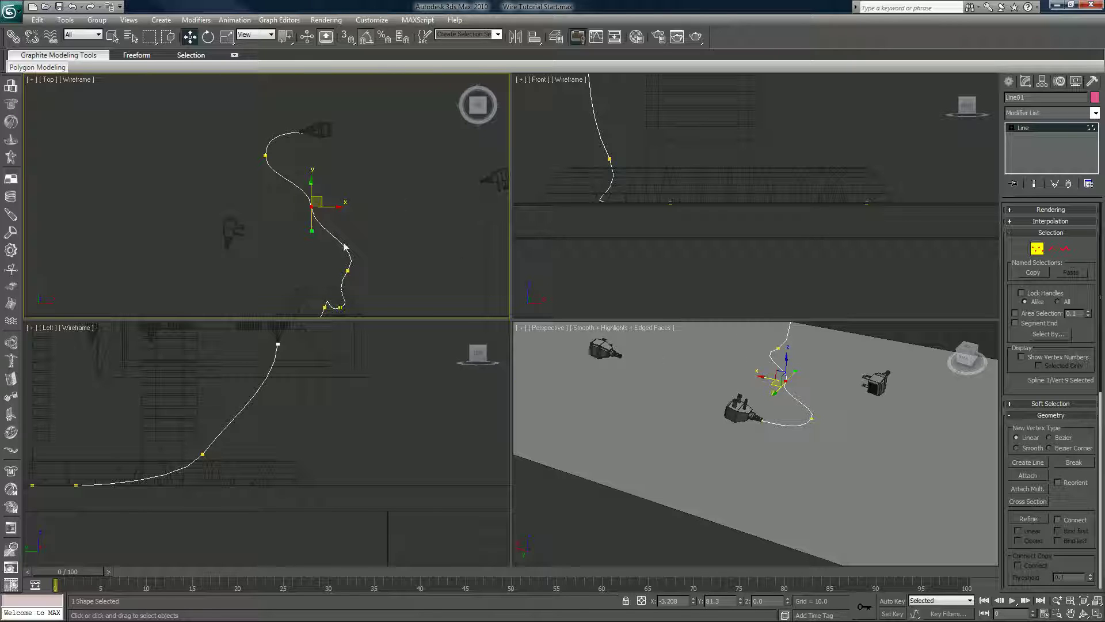
# Step: Leave the spline's vertex editing and select the tall, thin cable mesh standing beside the desk
pyautogui.scroll(-5, 678, 192)
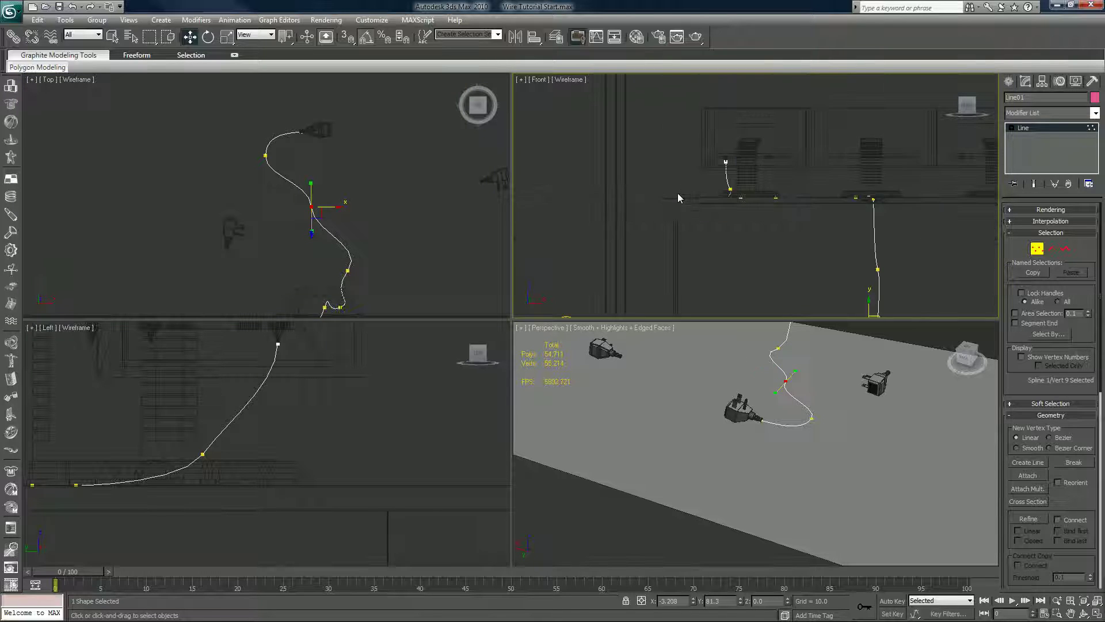
pyautogui.scroll(-2, 688, 189)
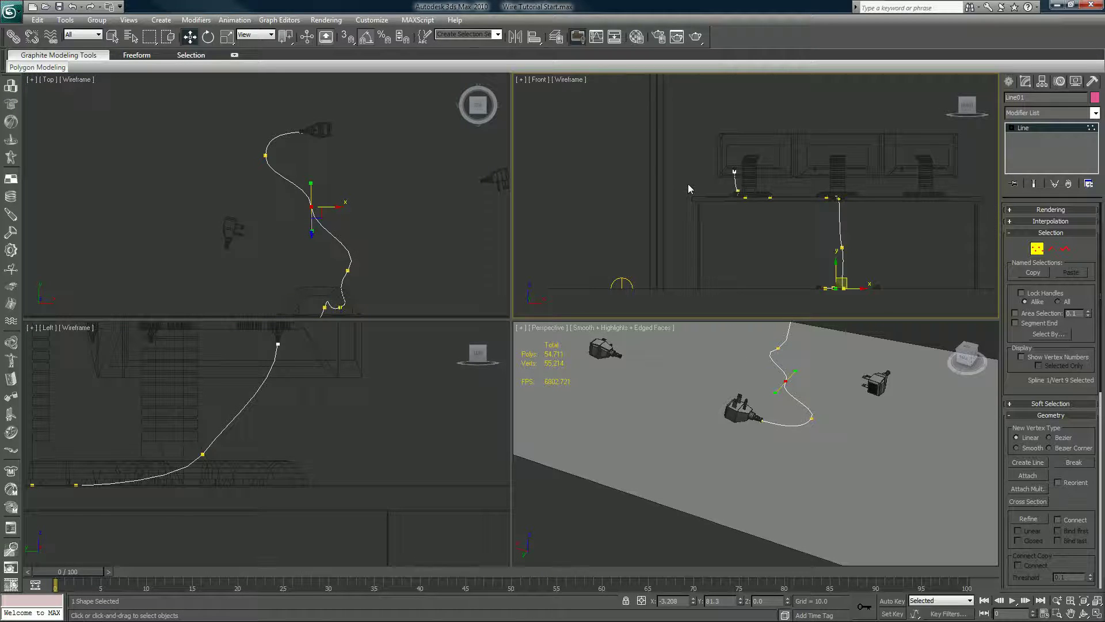
pyautogui.click(1036, 251)
pyautogui.click(663, 161)
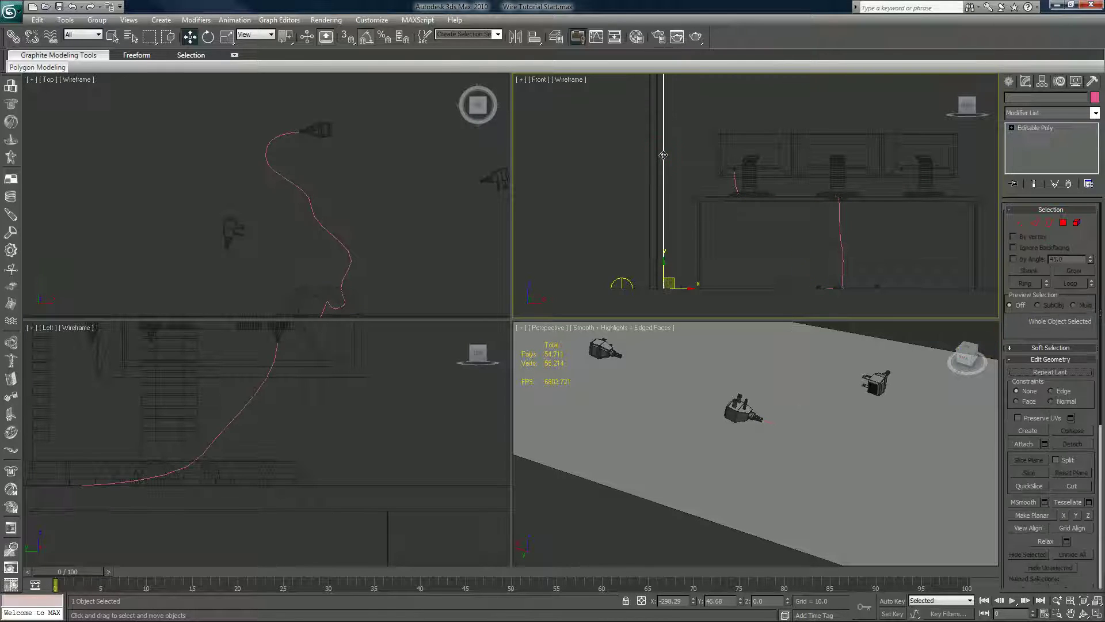
pyautogui.scroll(-4, 332, 197)
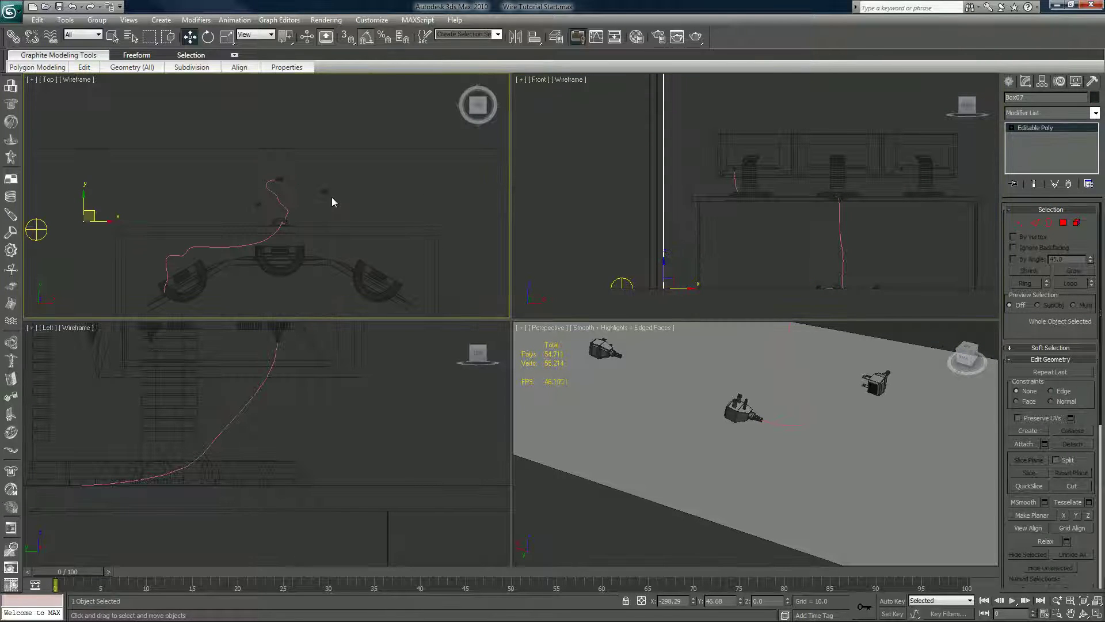
pyautogui.moveTo(244, 212); pyautogui.dragTo(313, 172, button='middle')
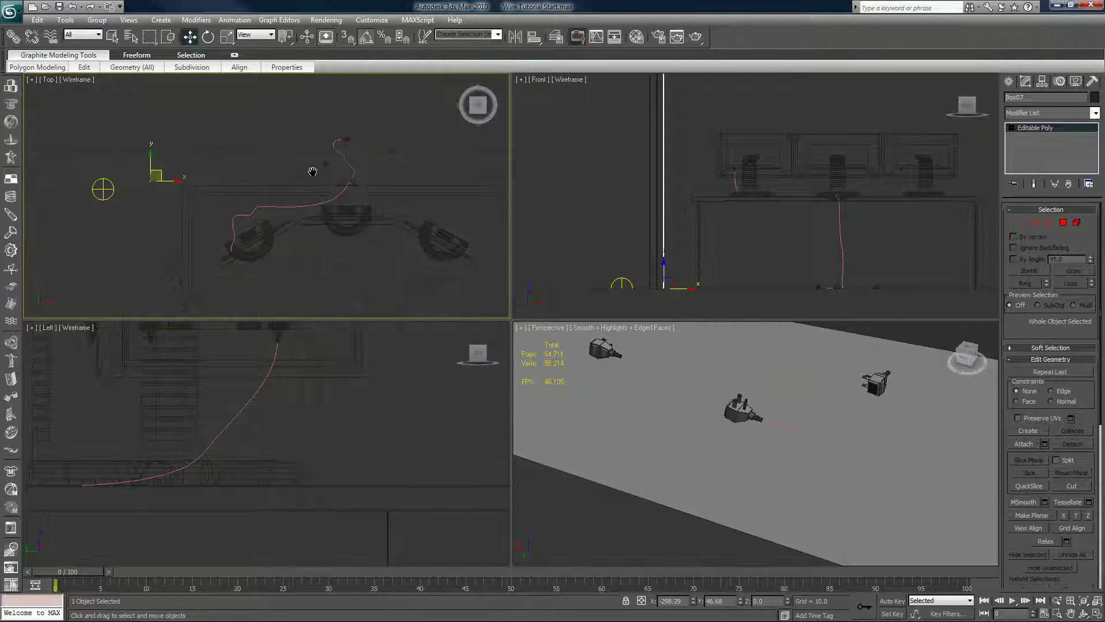
# Step: Select the cable spline and change its object color to green
pyautogui.click(837, 231)
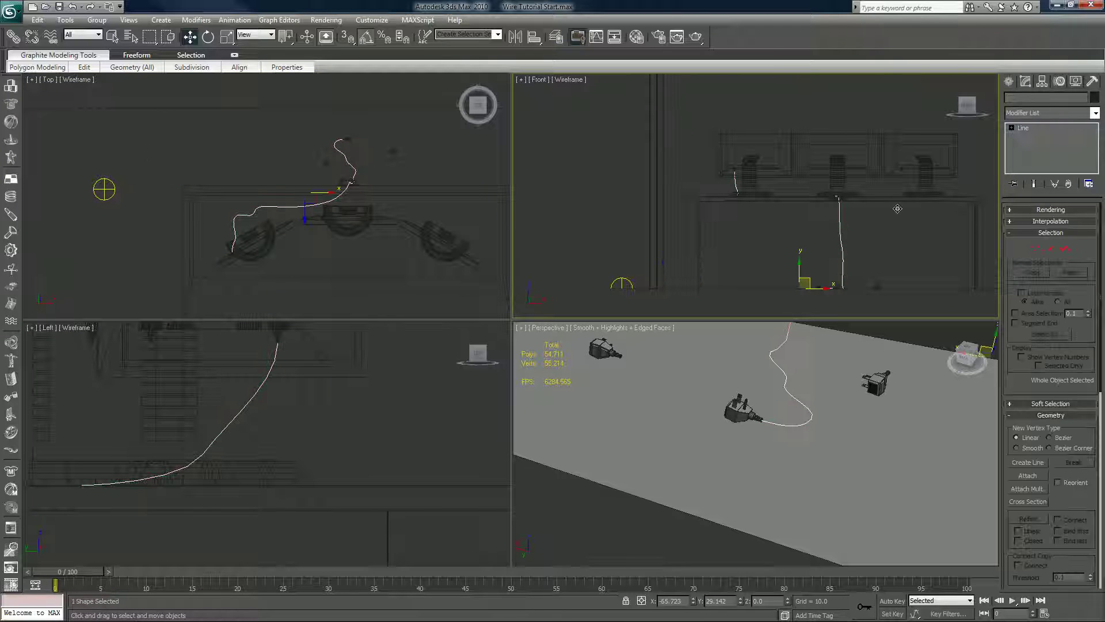
pyautogui.click(1095, 99)
pyautogui.click(535, 295)
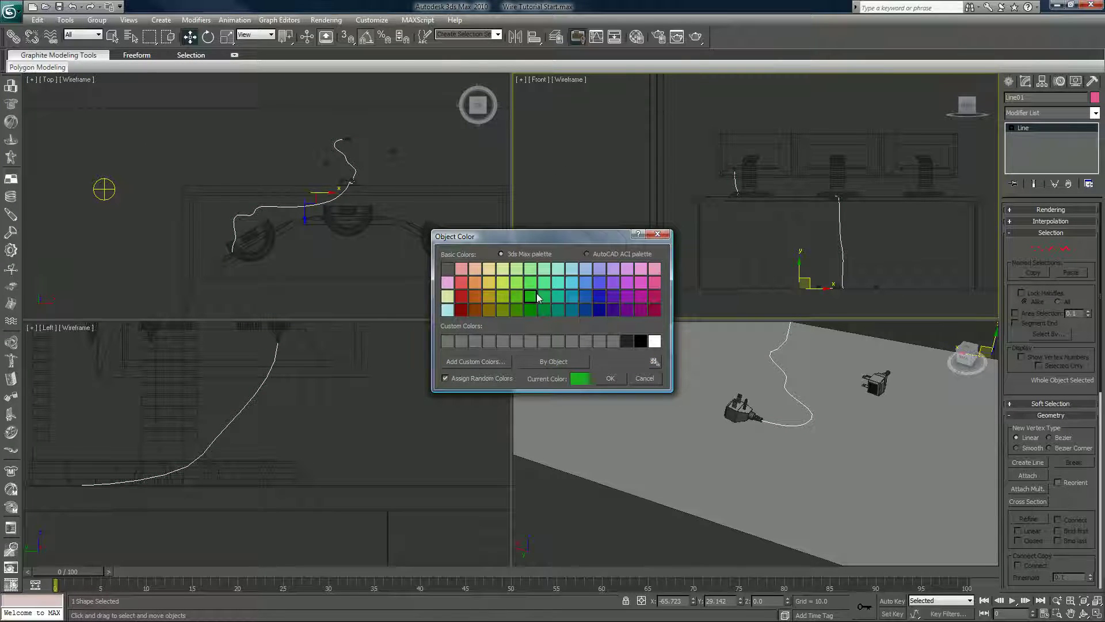
pyautogui.click(611, 378)
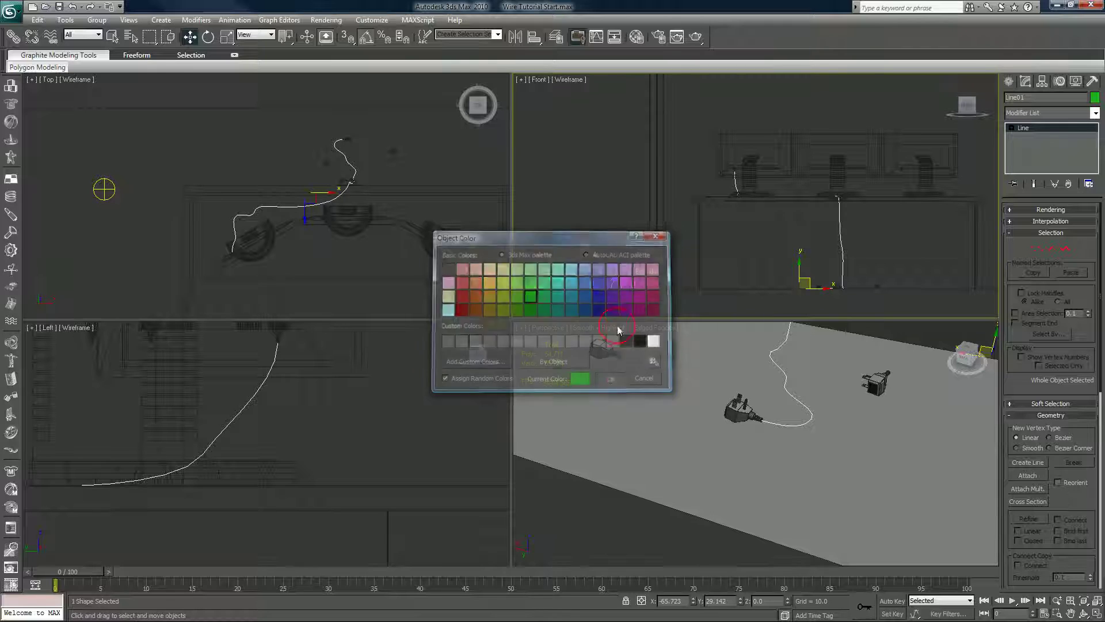
# Step: Apply a PathDeform (WSM) modifier to the tall cable mesh and pick the green spline as its path
pyautogui.click(665, 186)
pyautogui.click(1044, 114)
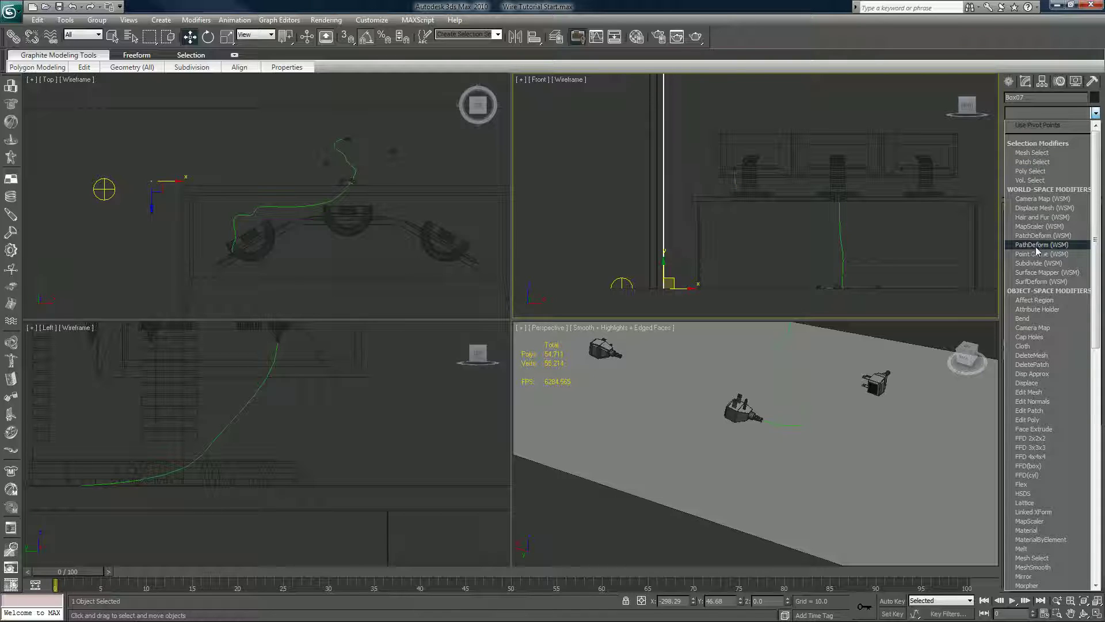
pyautogui.click(1036, 246)
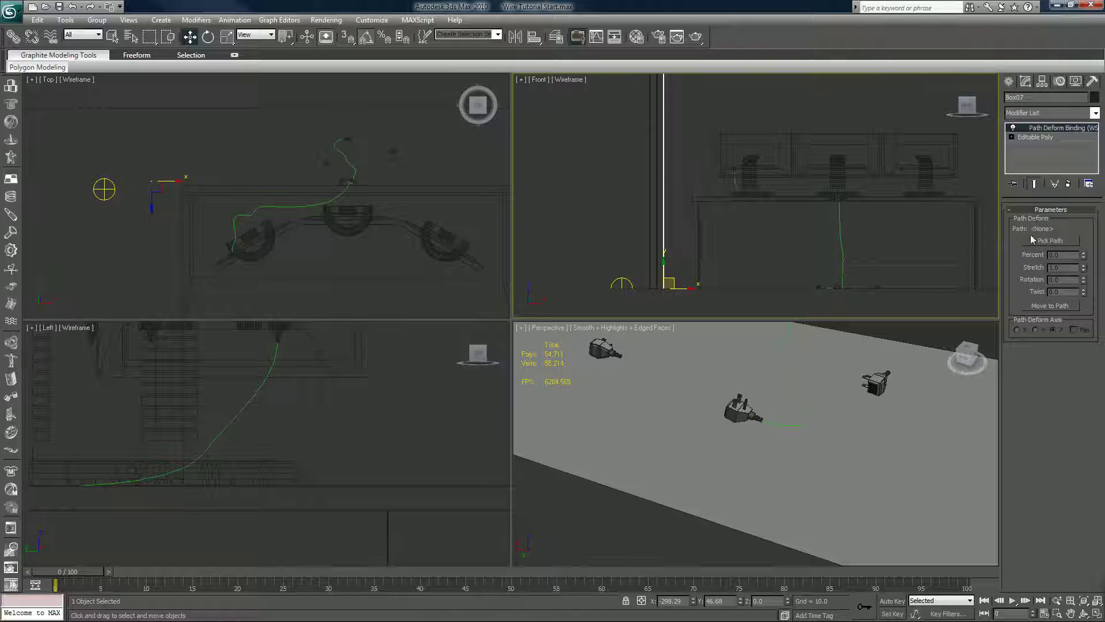
pyautogui.click(1033, 241)
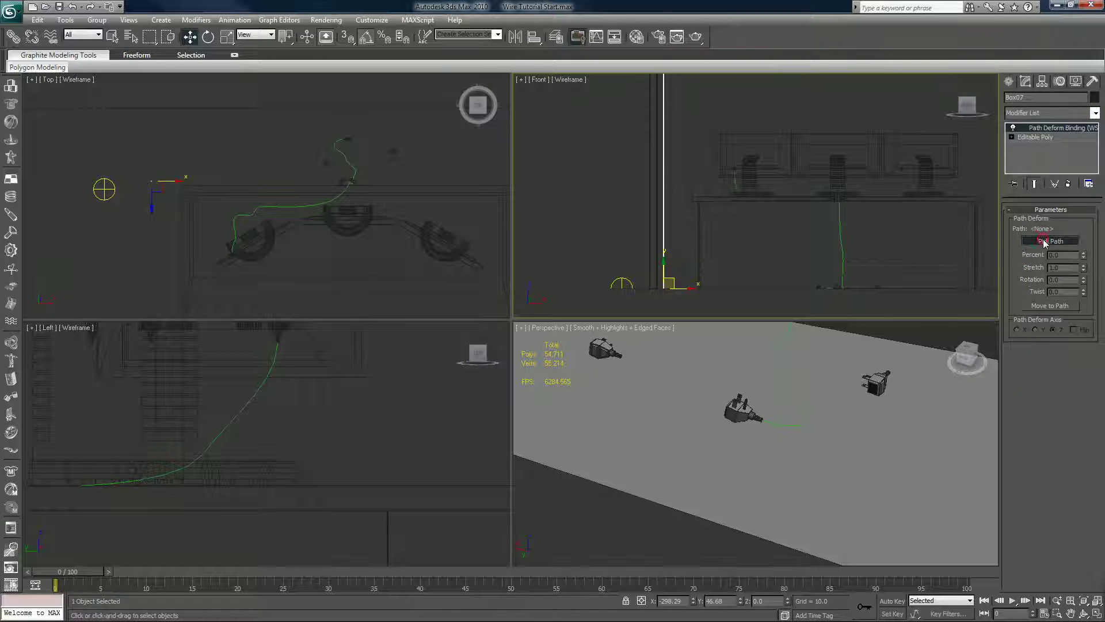
pyautogui.click(838, 244)
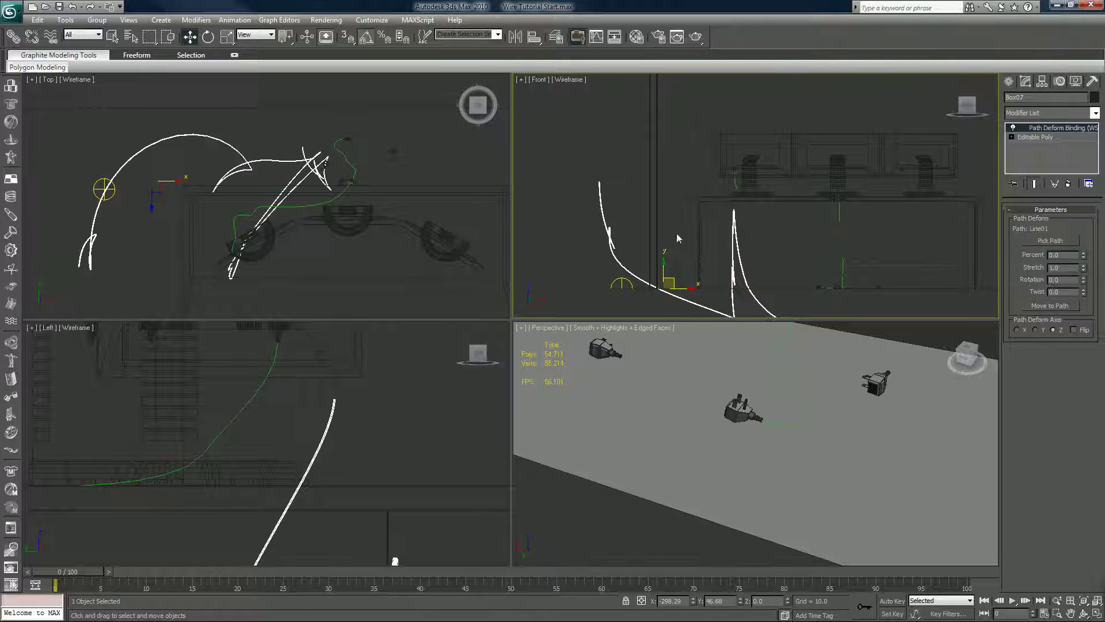
# Step: Move the deformed cable mesh onto the spline with the modifier's Move to Path option
pyautogui.scroll(-2, 677, 238)
pyautogui.moveTo(677, 238); pyautogui.dragTo(733, 193, button='middle')
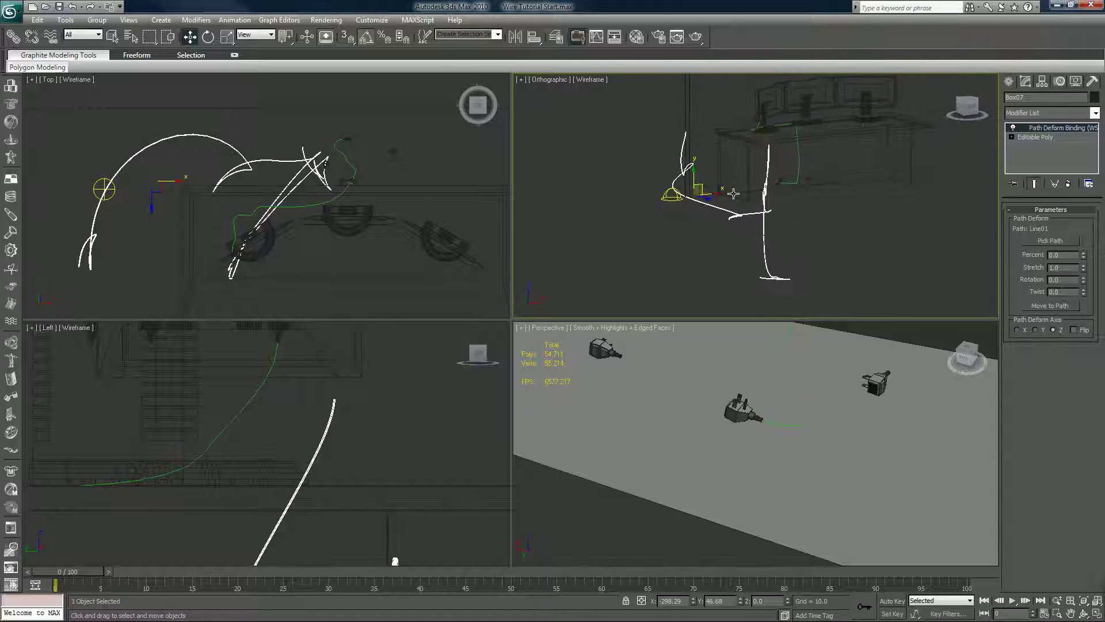
pyautogui.press('f')
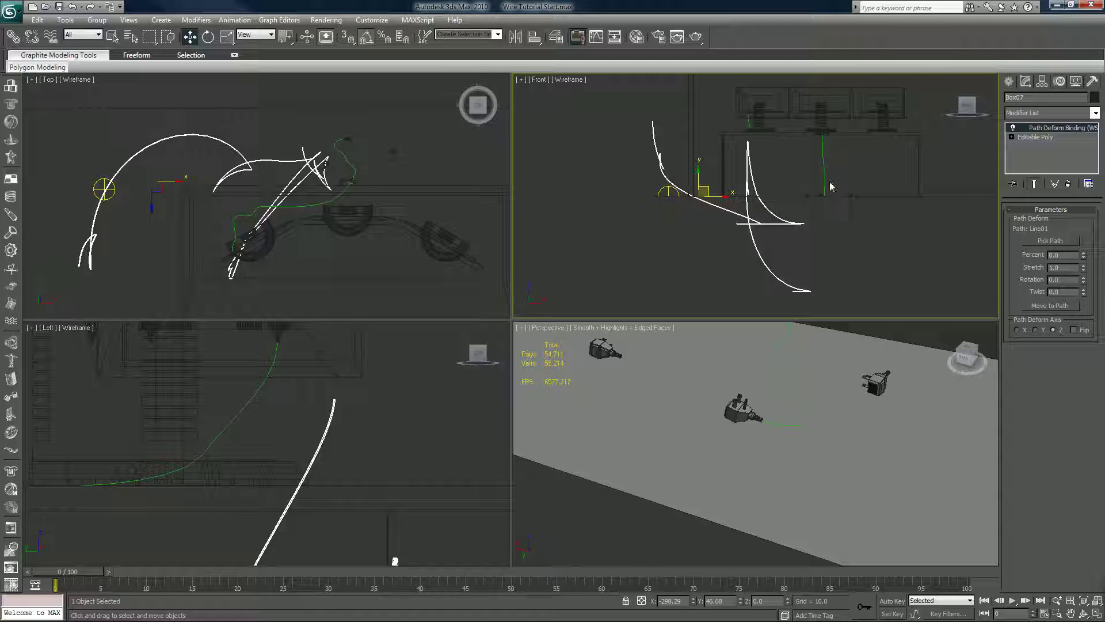
pyautogui.moveTo(829, 181); pyautogui.dragTo(805, 194, button='middle')
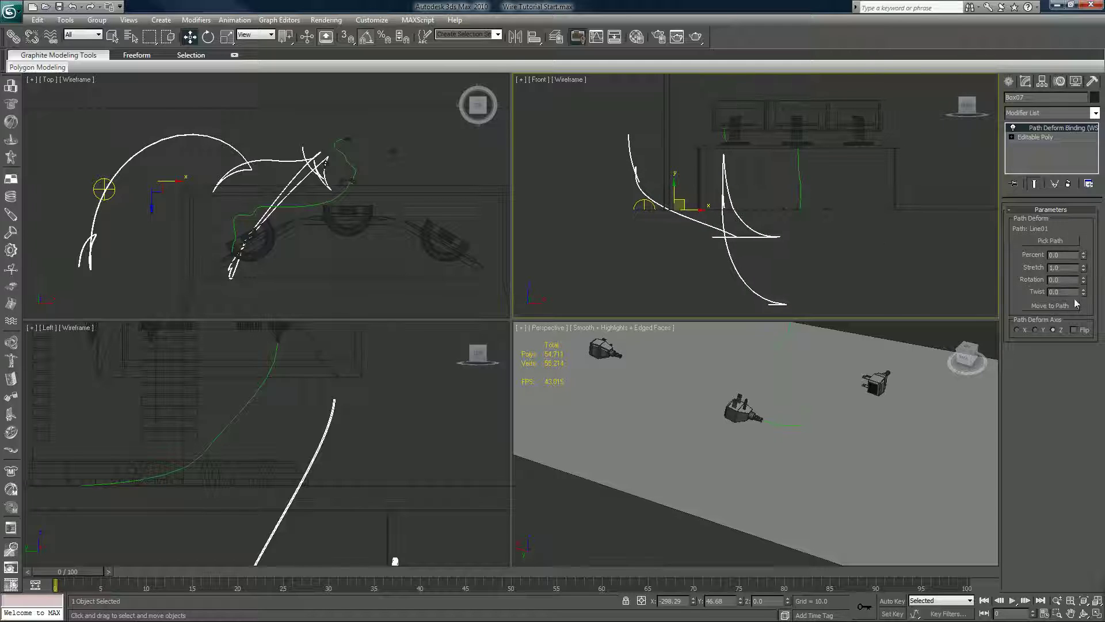
pyautogui.click(1045, 306)
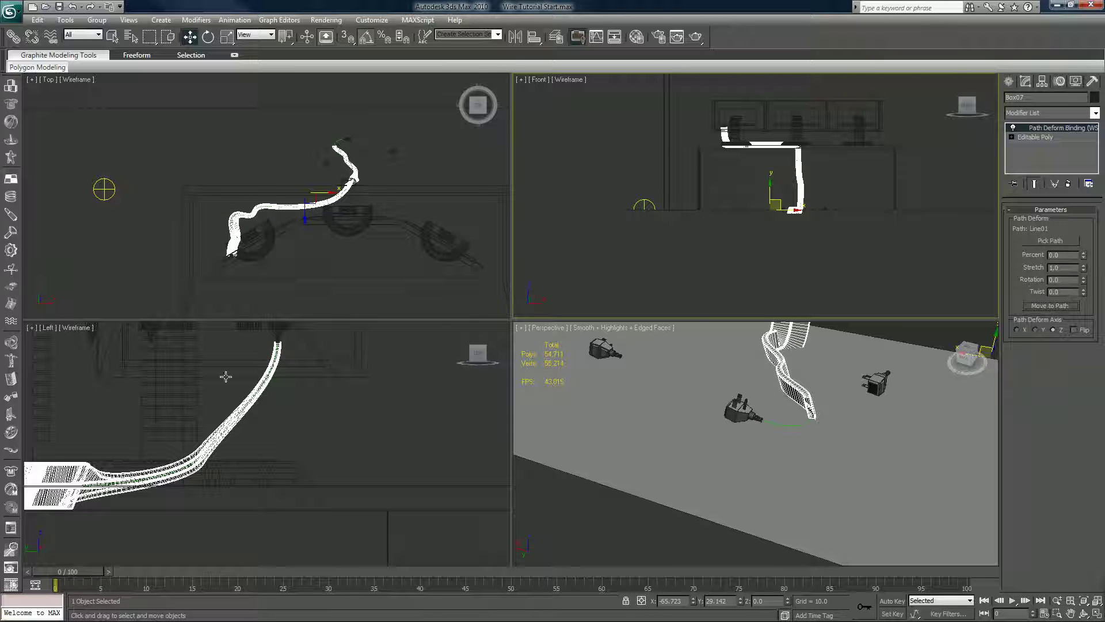
# Step: Inspect the deformed cable mesh along the whole path, and compare its shape with the Path Deform Binding switched off and on
pyautogui.moveTo(295, 250); pyautogui.dragTo(308, 200, button='middle')
pyautogui.moveTo(190, 382); pyautogui.dragTo(373, 400, button='middle')
pyautogui.scroll(-2, 373, 400)
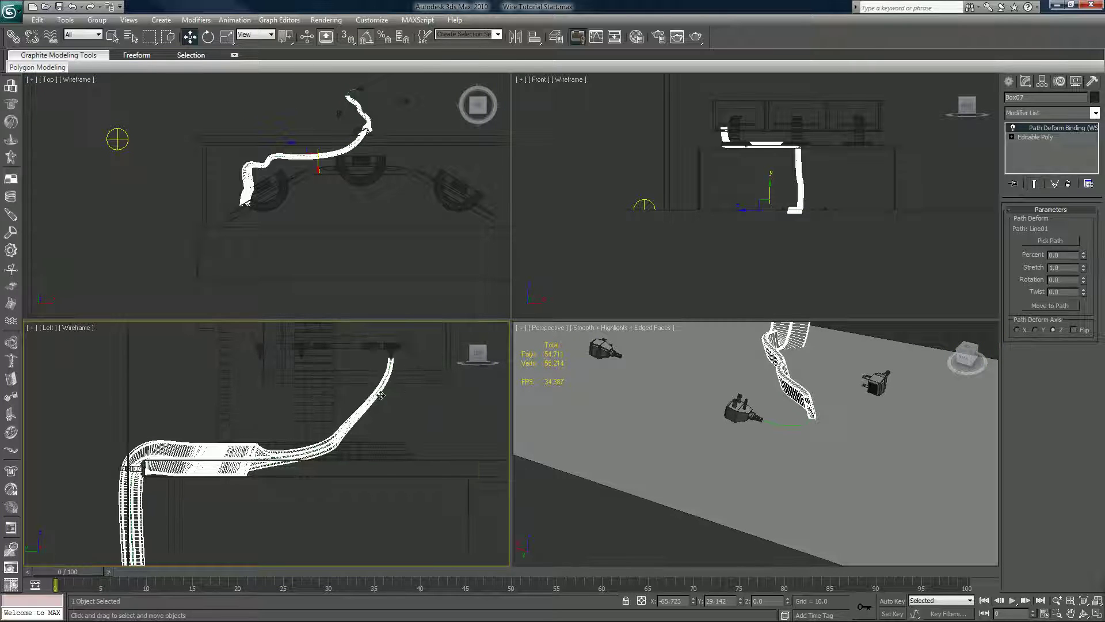
pyautogui.moveTo(746, 380); pyautogui.dragTo(697, 473, button='middle')
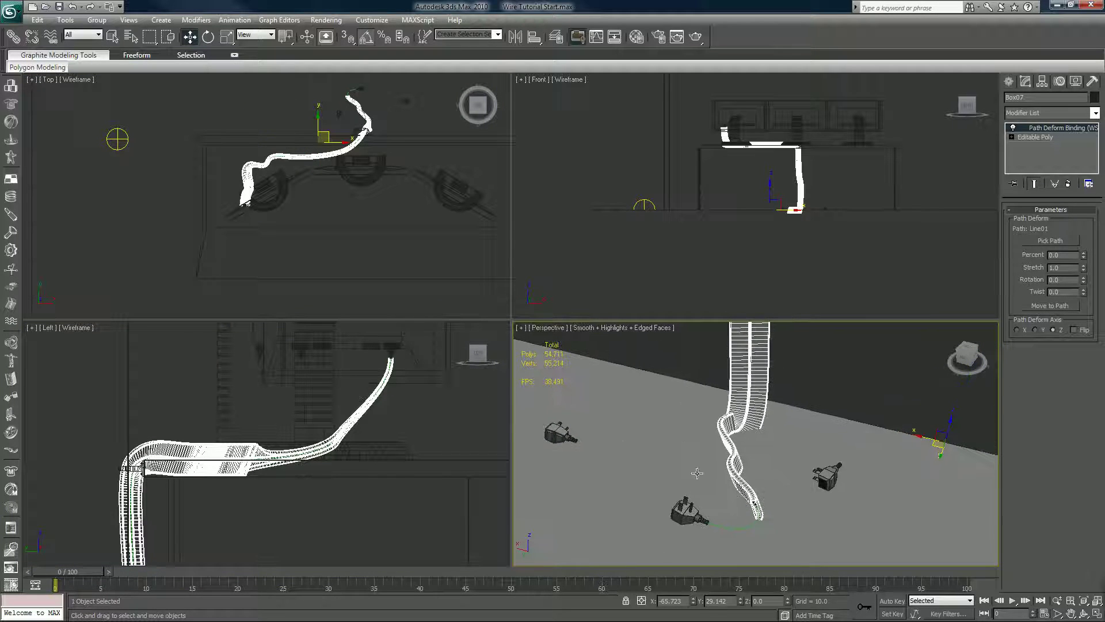
pyautogui.moveTo(794, 208); pyautogui.dragTo(791, 233, button='middle')
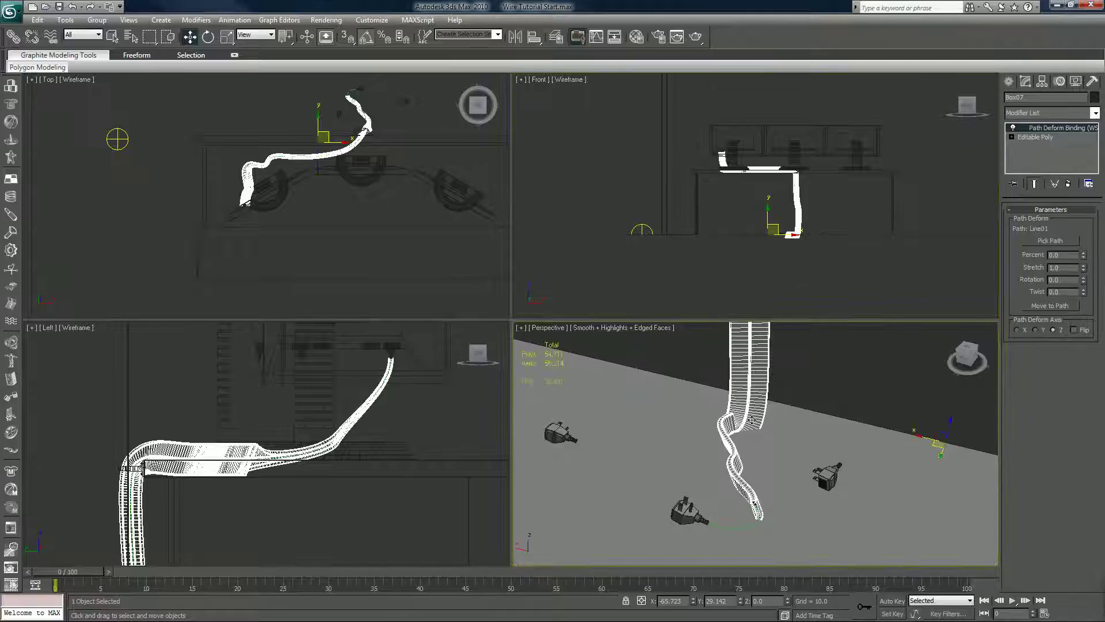
pyautogui.moveTo(756, 398); pyautogui.dragTo(739, 511, button='middle')
pyautogui.scroll(-2, 740, 511)
pyautogui.moveTo(746, 450); pyautogui.dragTo(737, 557, button='middle')
pyautogui.keyDown('alt'); pyautogui.moveTo(745, 508); pyautogui.dragTo(732, 461, button='middle'); pyautogui.keyUp('alt')
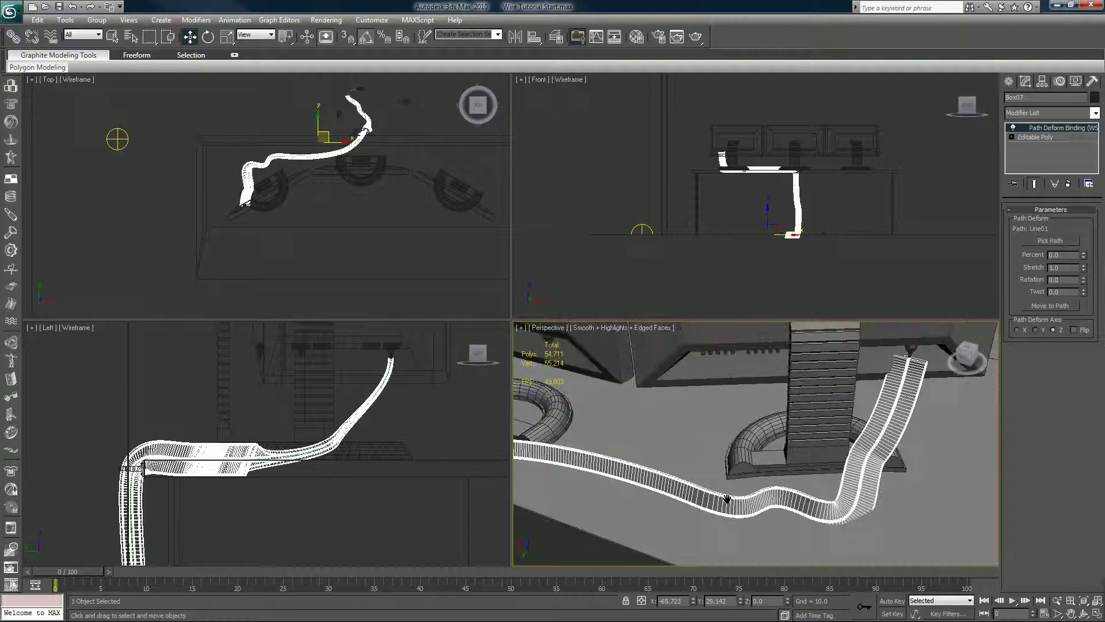
pyautogui.click(1014, 129)
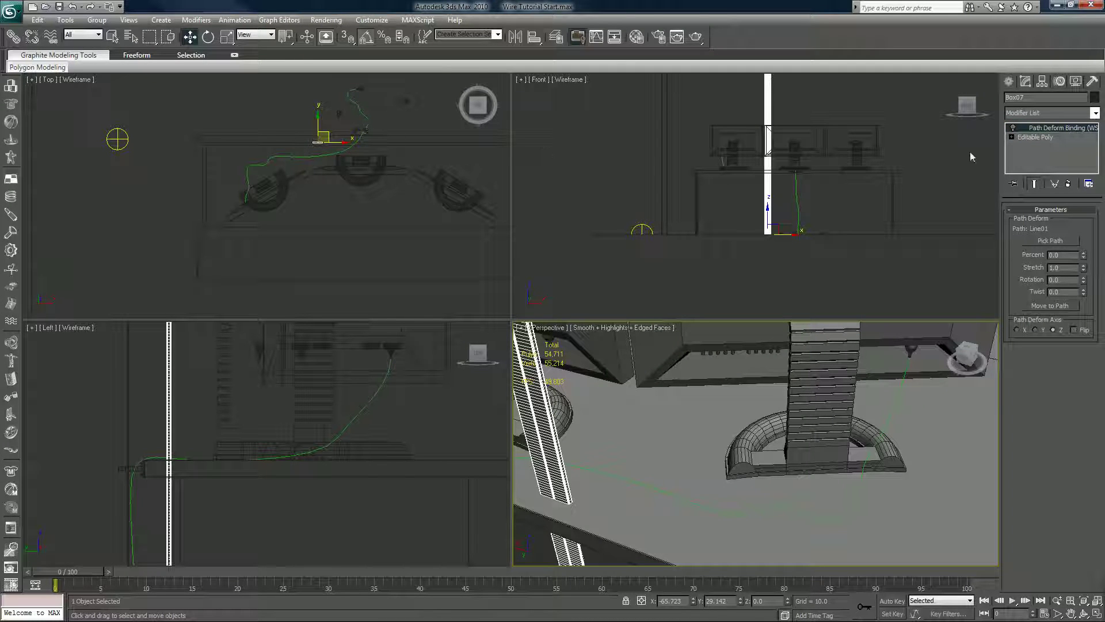
pyautogui.click(1013, 127)
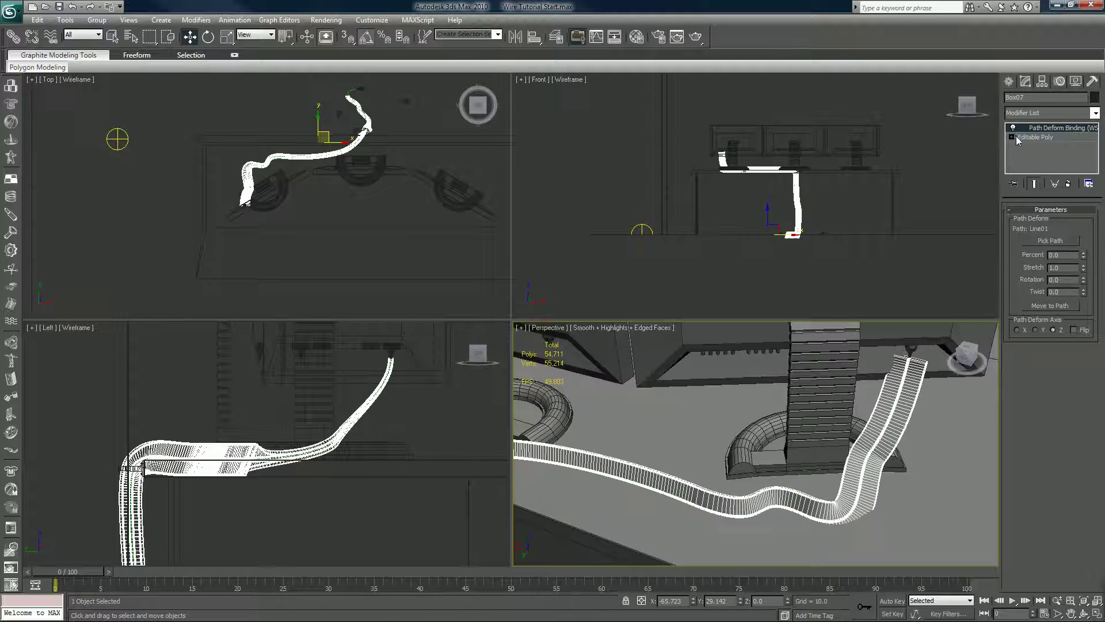
# Step: Scale the cable mesh down at its Editable Poly level to about 41% in X and Y, and show the end result again
pyautogui.click(1034, 137)
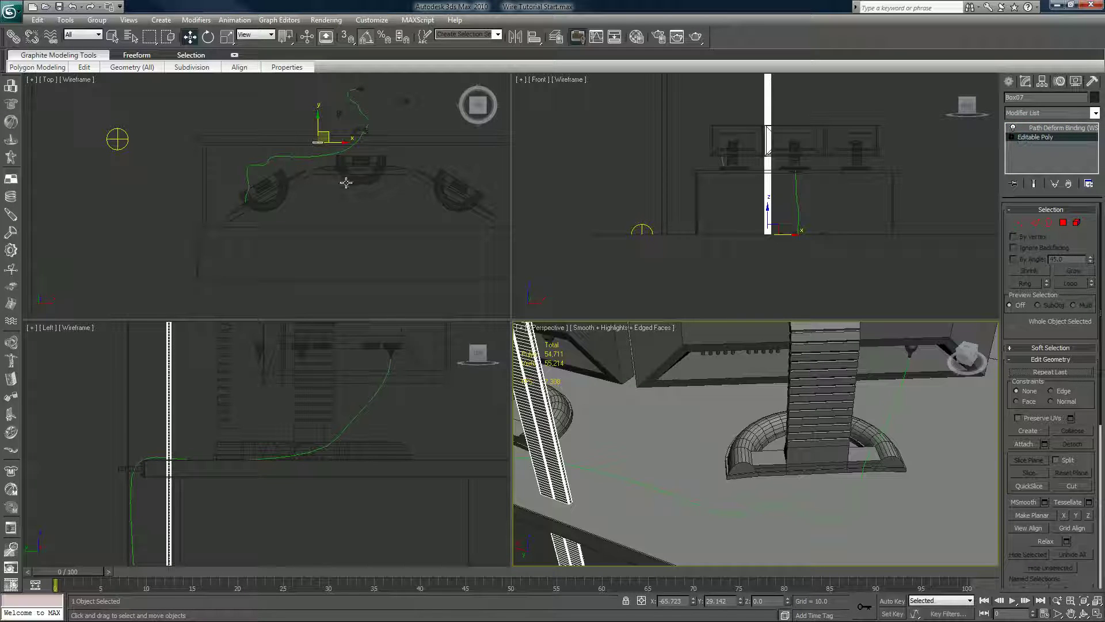
pyautogui.middleClick(333, 214)
pyautogui.moveTo(333, 214); pyautogui.dragTo(234, 188, button='middle')
pyautogui.scroll(-4, 320, 253)
pyautogui.scroll(4, 320, 244)
pyautogui.scroll(6, 317, 241)
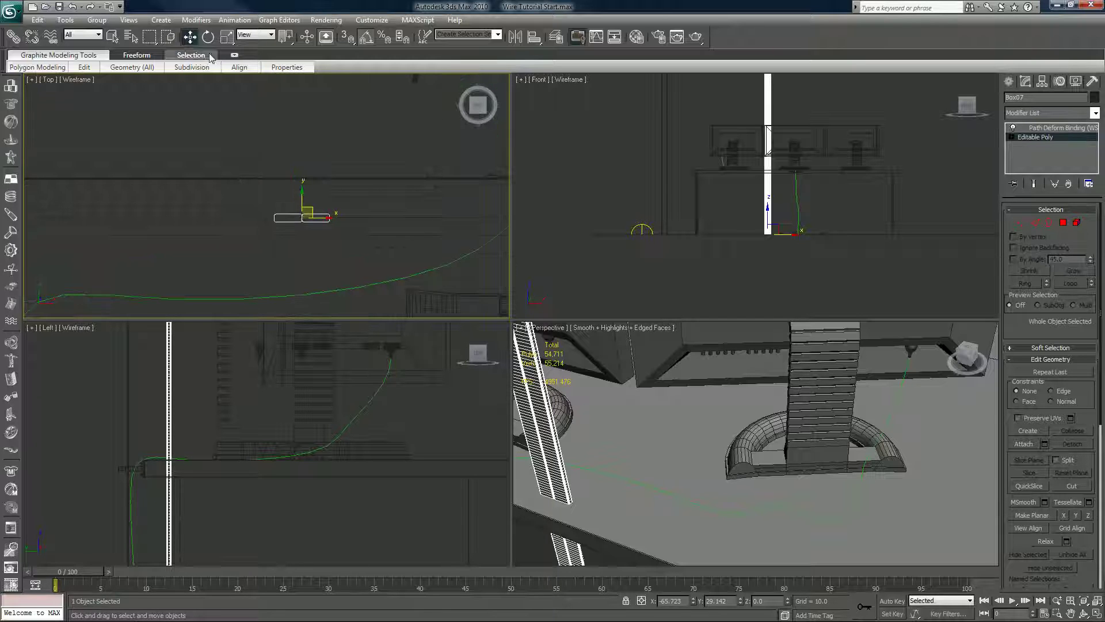
pyautogui.click(227, 38)
pyautogui.press('r')
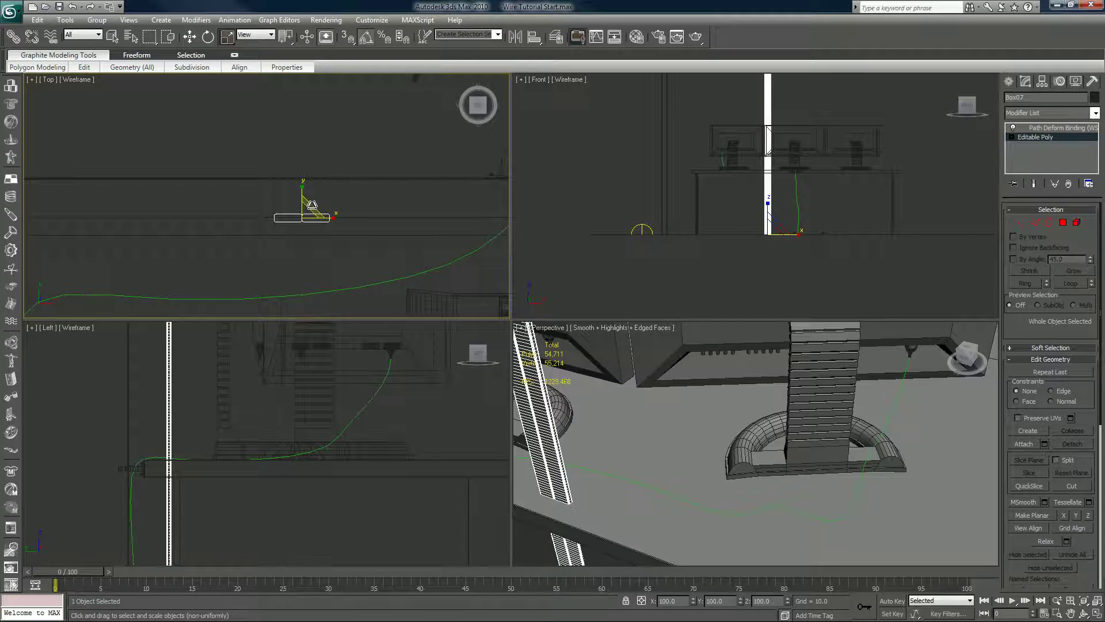
pyautogui.moveTo(311, 204); pyautogui.dragTo(283, 353)
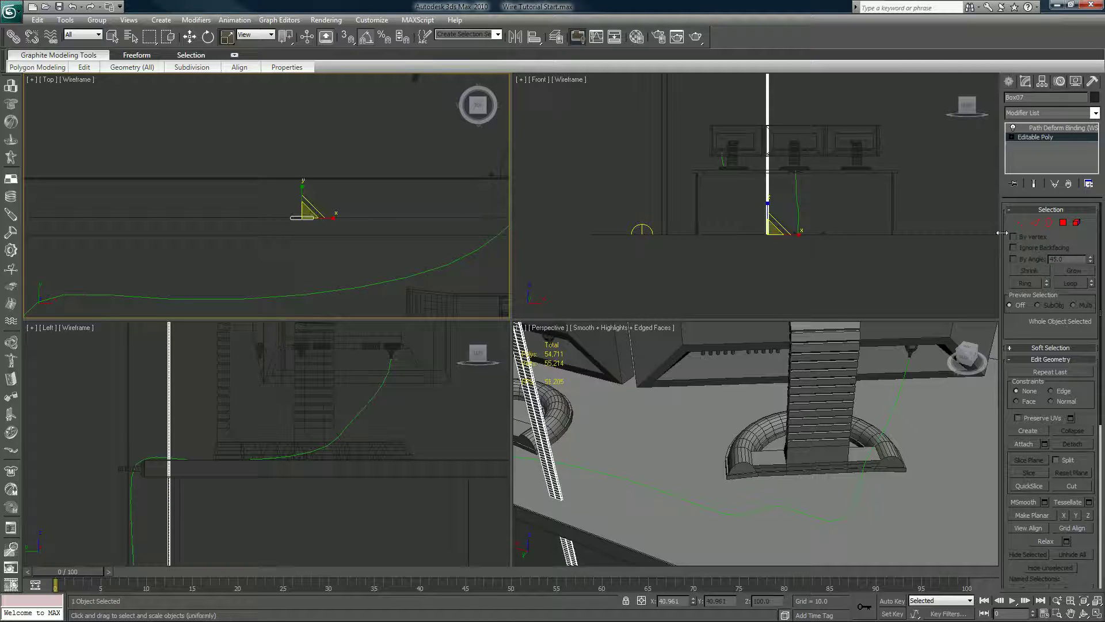
pyautogui.click(1034, 184)
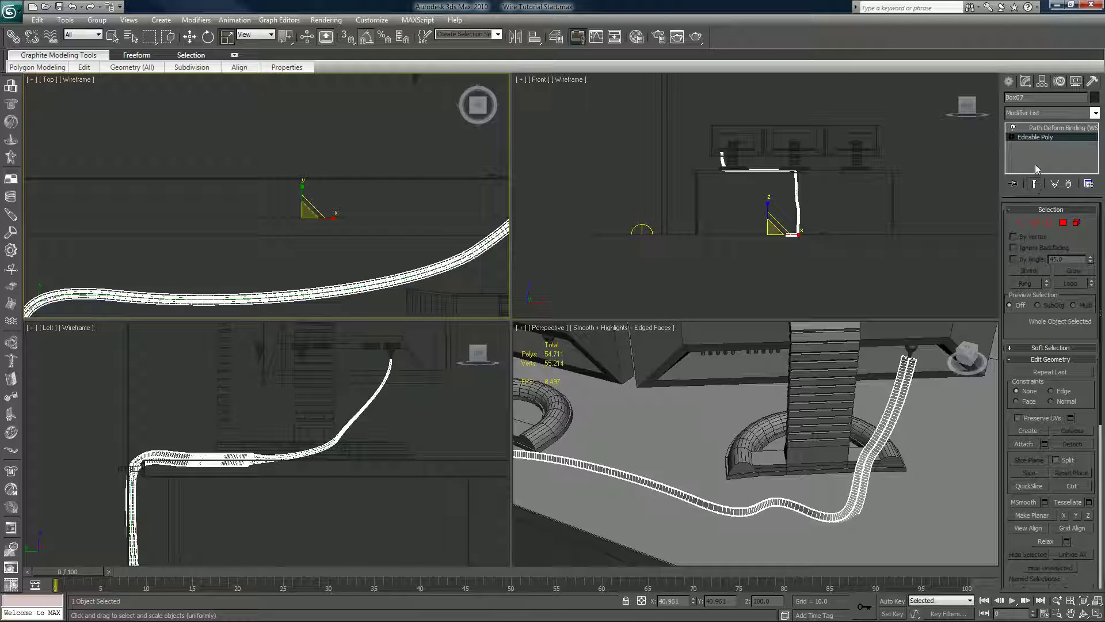
# Step: Try scaling all of the cable's polygons down in X and Y at polygon level, and undo the scaling
pyautogui.click(1029, 129)
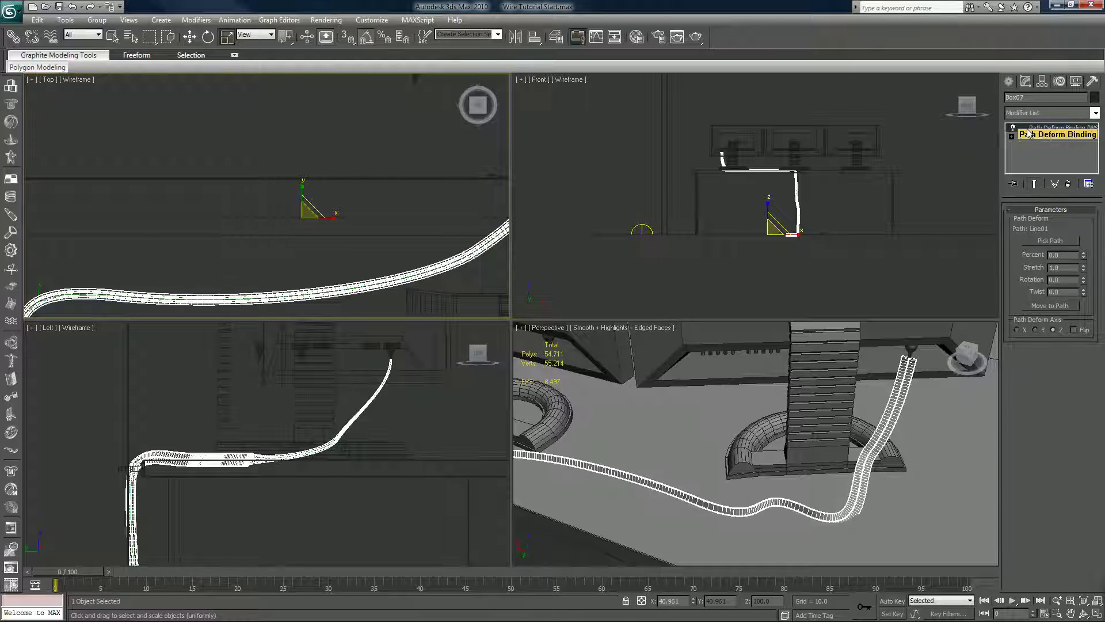
pyautogui.click(1036, 137)
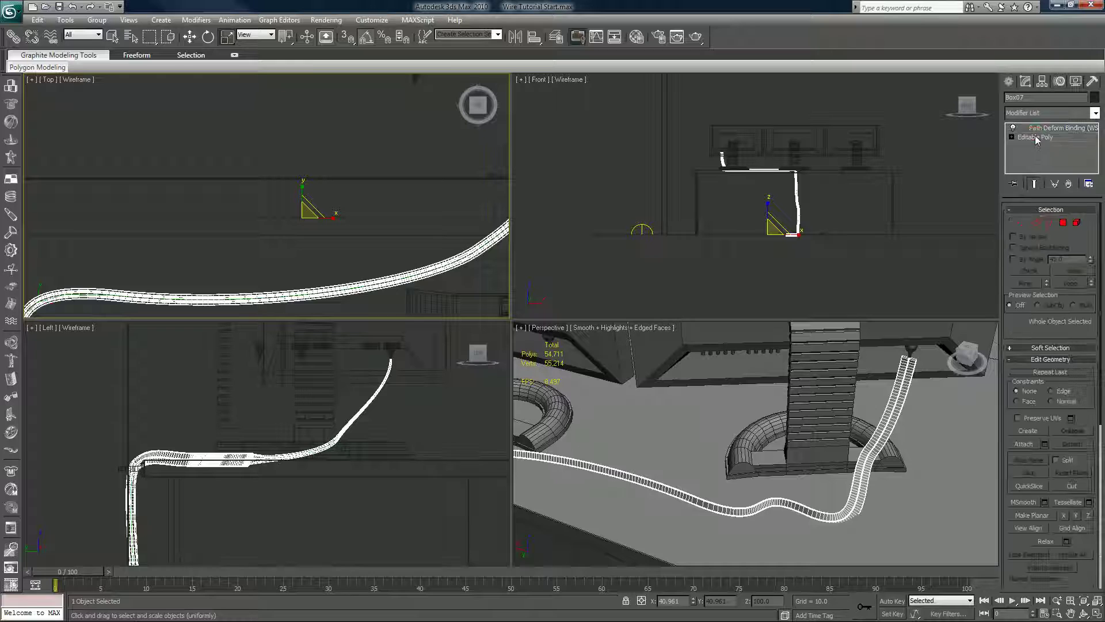
pyautogui.moveTo(343, 252); pyautogui.dragTo(259, 226, button='middle')
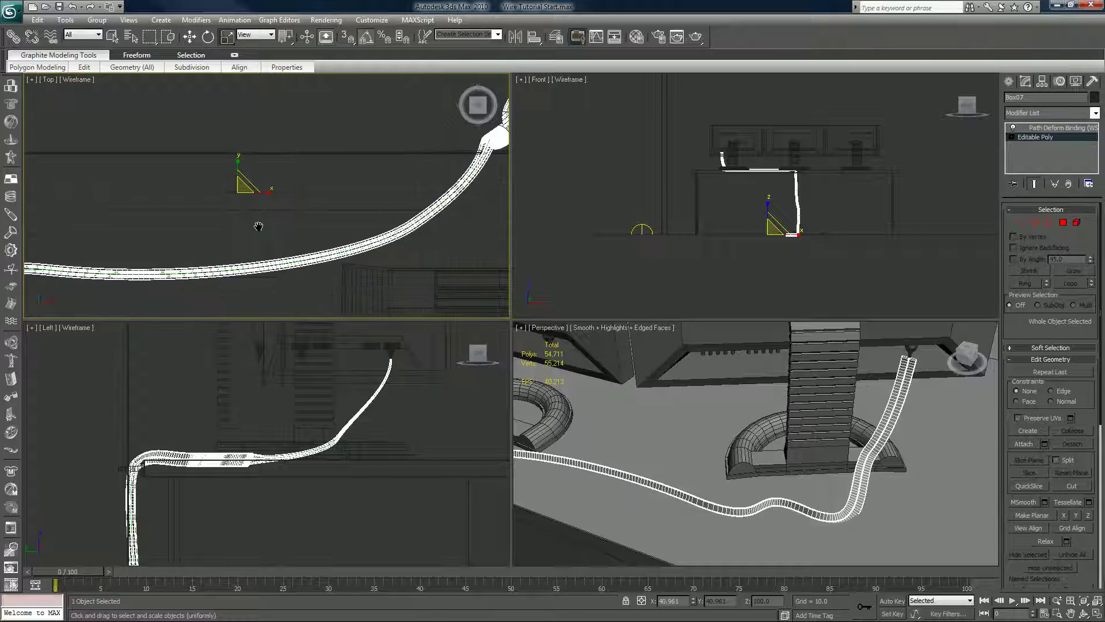
pyautogui.scroll(-2, 341, 224)
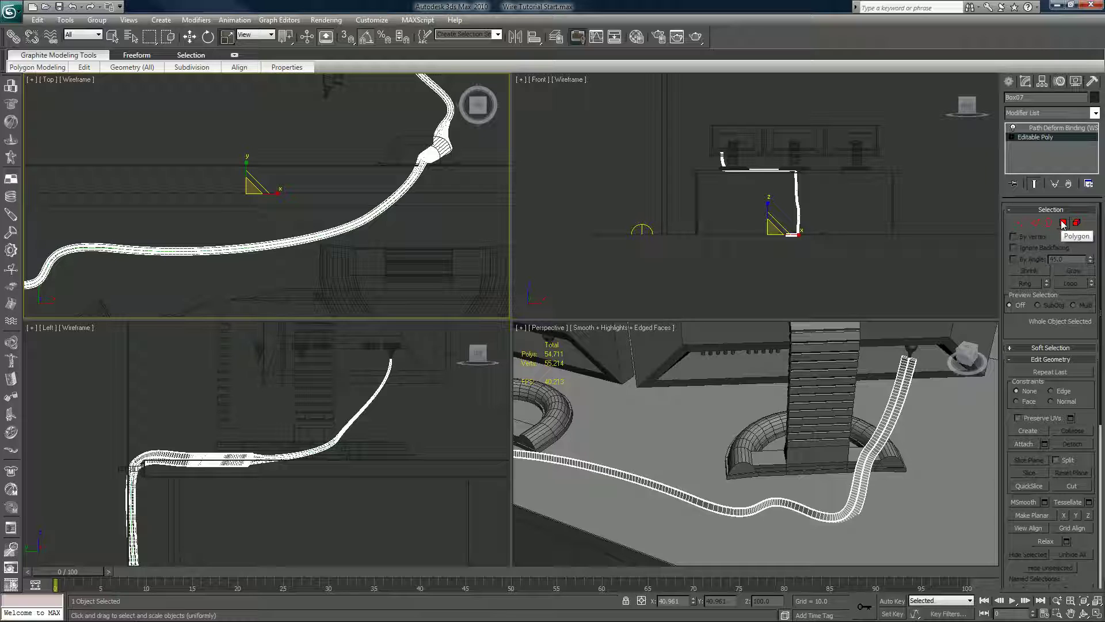
pyautogui.click(1063, 223)
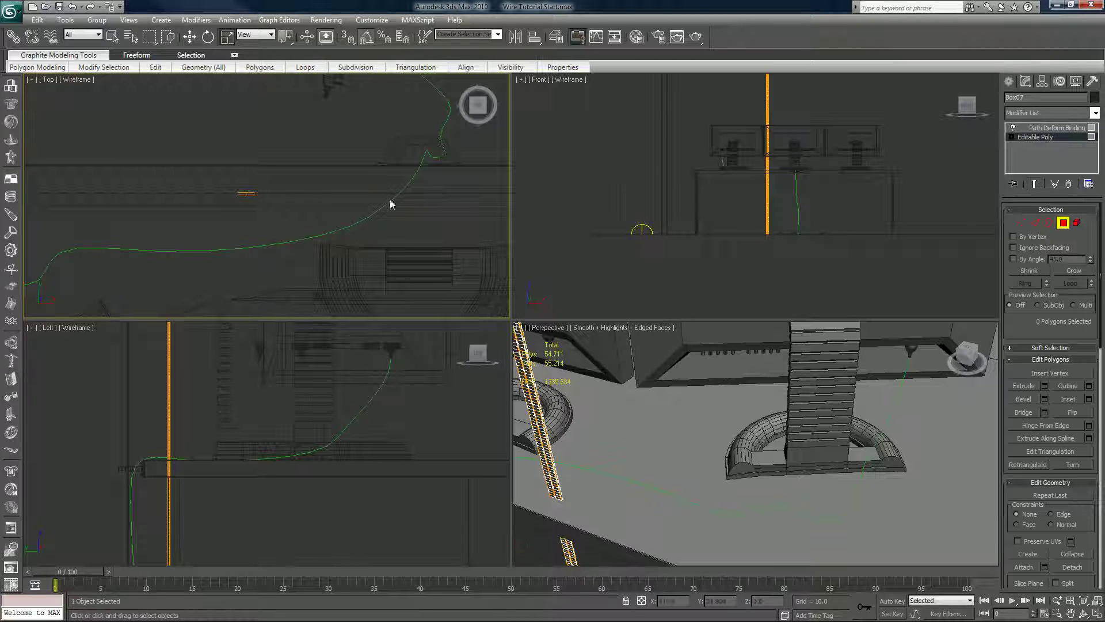
pyautogui.moveTo(275, 181); pyautogui.dragTo(191, 223)
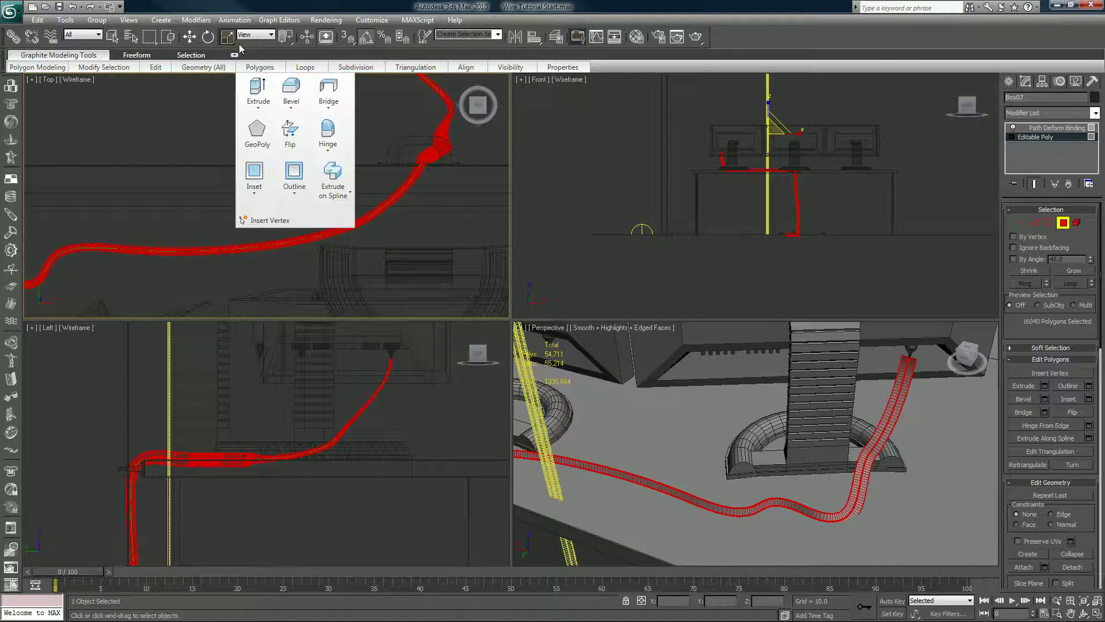
pyautogui.moveTo(259, 180); pyautogui.dragTo(225, 255)
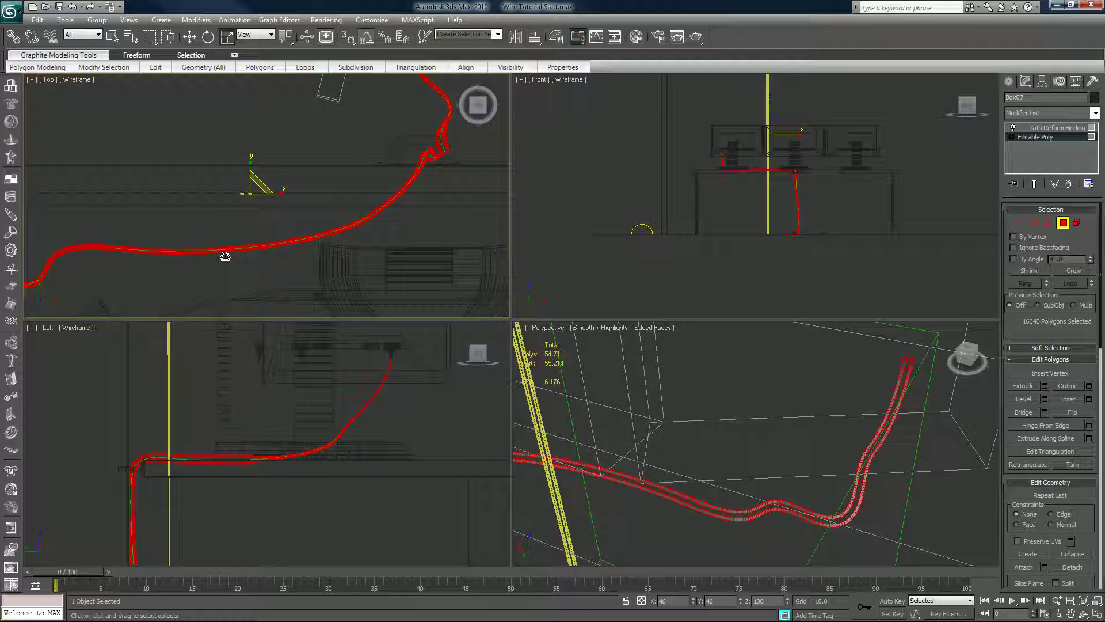
pyautogui.moveTo(225, 255); pyautogui.dragTo(224, 254)
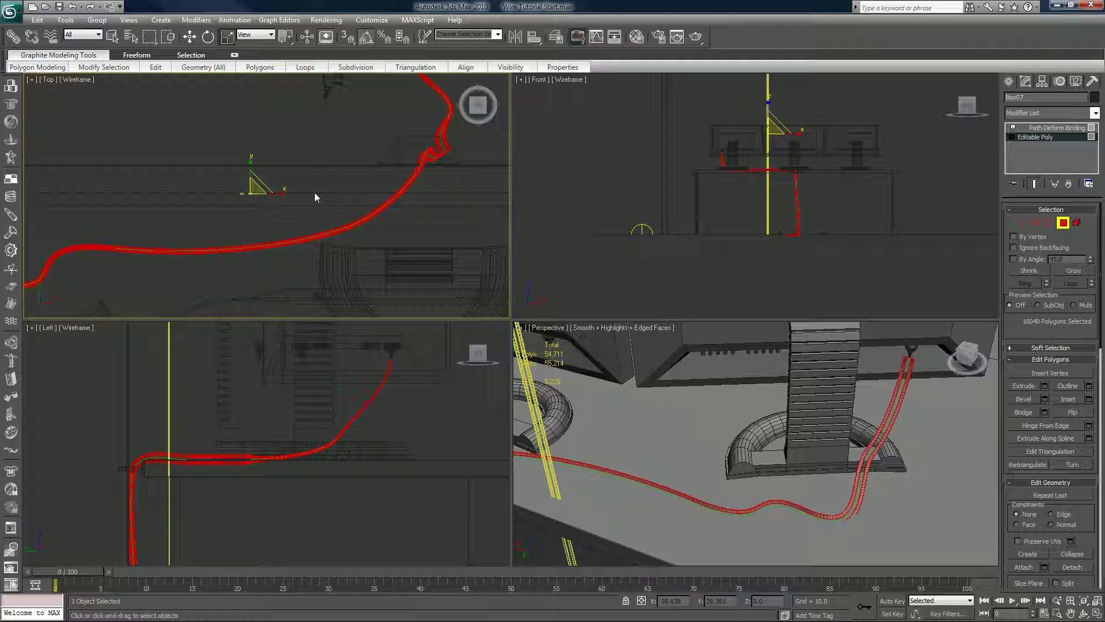
pyautogui.hotkey('ctrl', 'z')
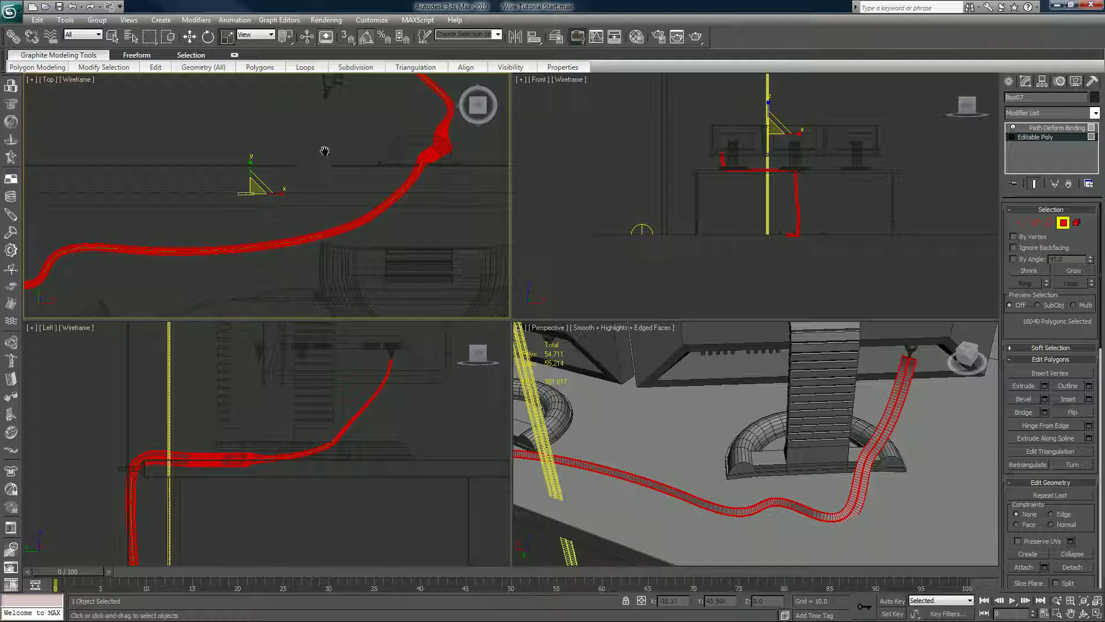
pyautogui.hotkey('ctrl', 'y')
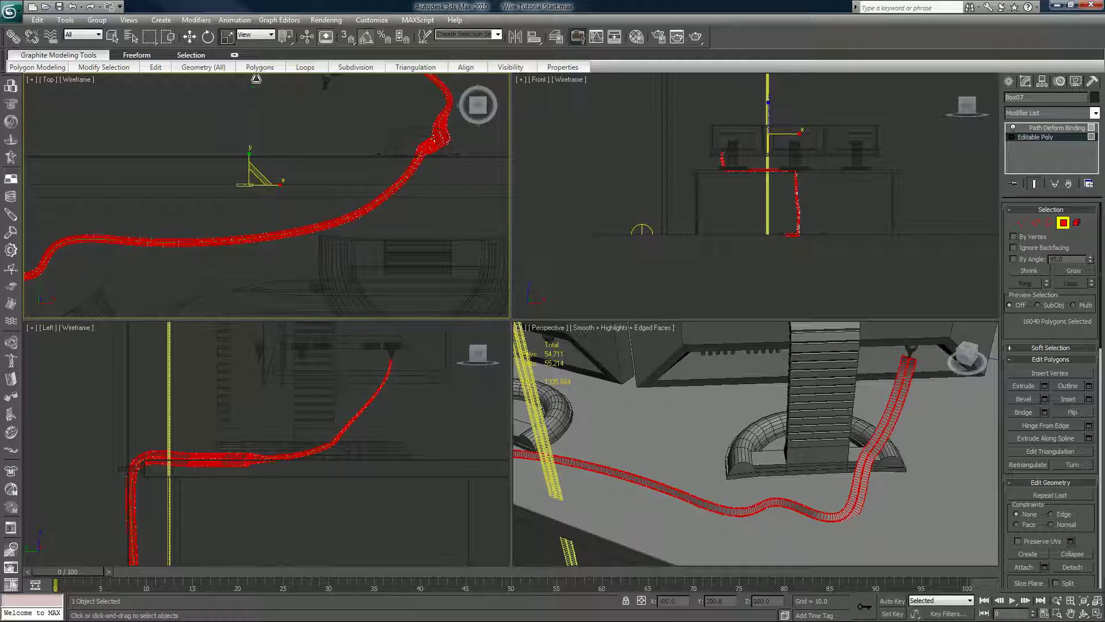
# Step: Try scaling the selected cable polygons in the Local coordinate system, cancel it, and leave polygon editing with the cable deselected
pyautogui.click(256, 35)
pyautogui.click(246, 75)
pyautogui.moveTo(252, 189); pyautogui.dragTo(242, 254)
pyautogui.rightClick(242, 254)
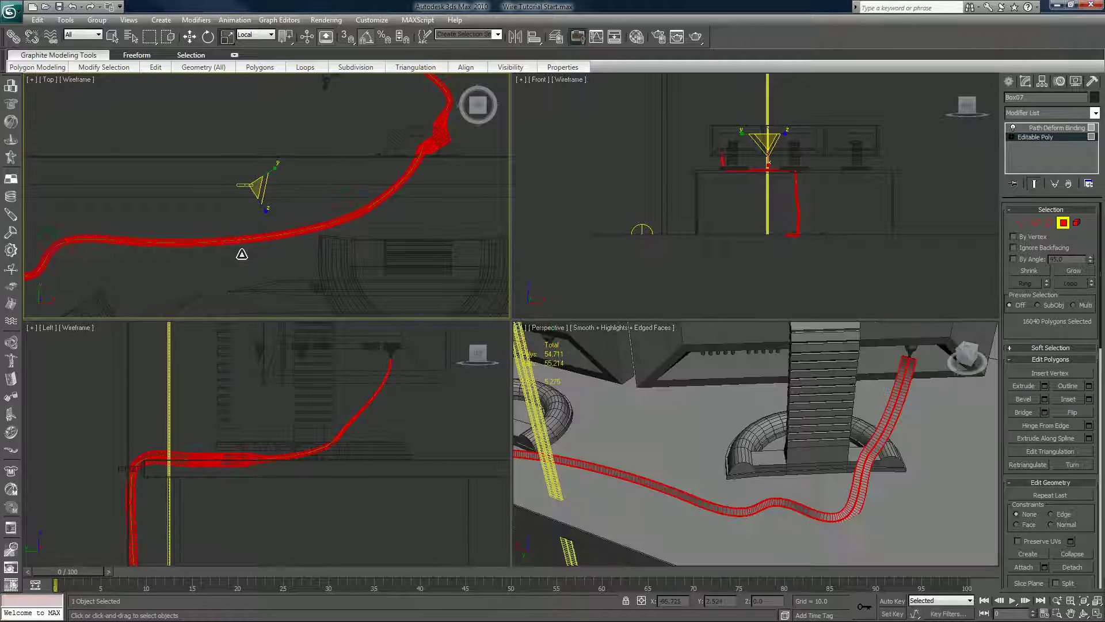
pyautogui.click(1063, 222)
pyautogui.click(761, 279)
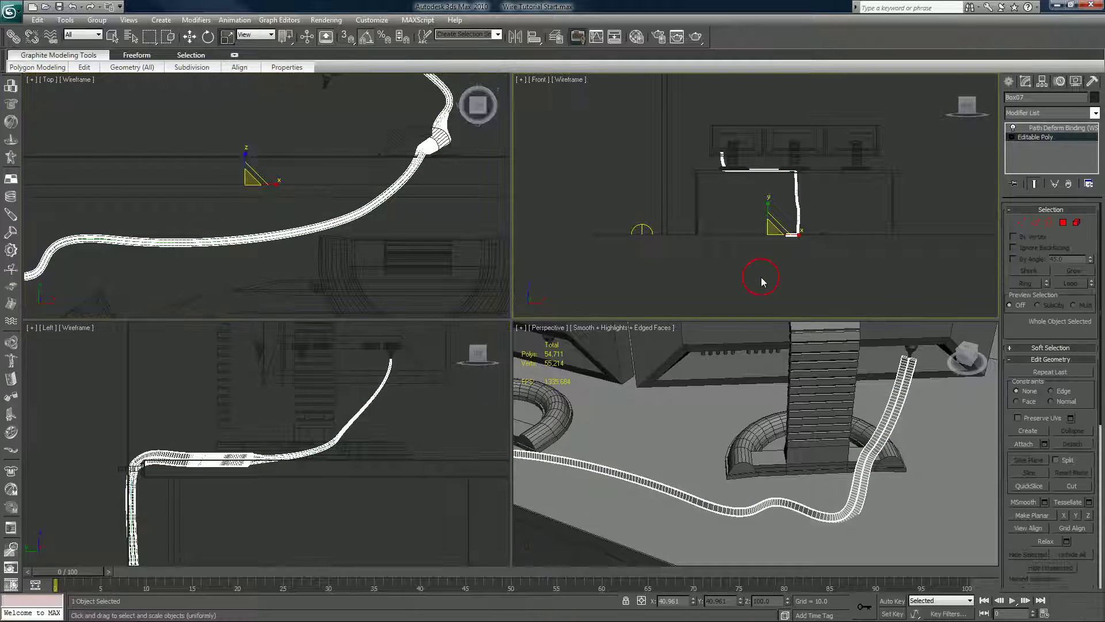
# Step: Select the green path spline inside the cable mesh and get ready to move its points along the desk
pyautogui.middleClick(869, 441)
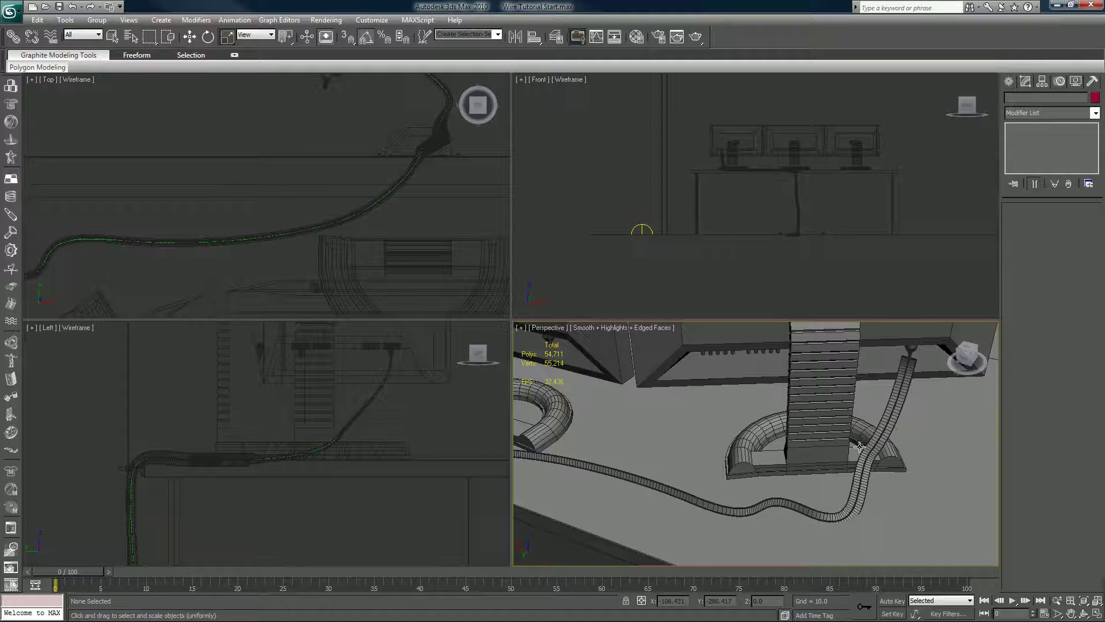
pyautogui.moveTo(857, 447)
pyautogui.mouseDown(button='middle')
pyautogui.moveTo(870, 413)
pyautogui.moveTo(860, 453)
pyautogui.mouseUp(button='middle')
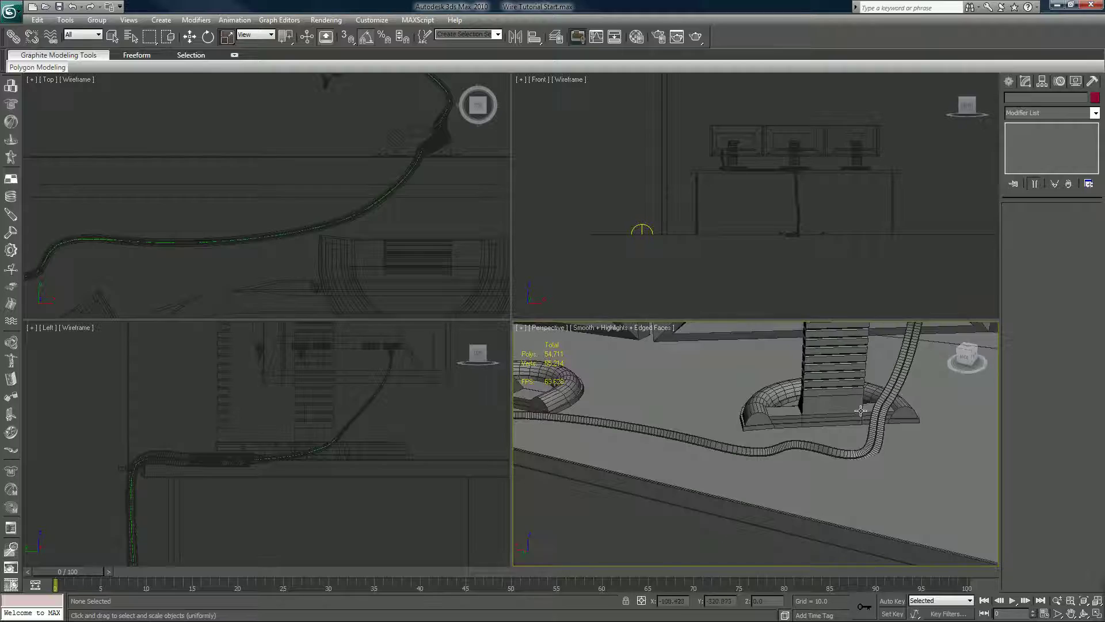
pyautogui.moveTo(824, 229); pyautogui.dragTo(816, 222, button='middle')
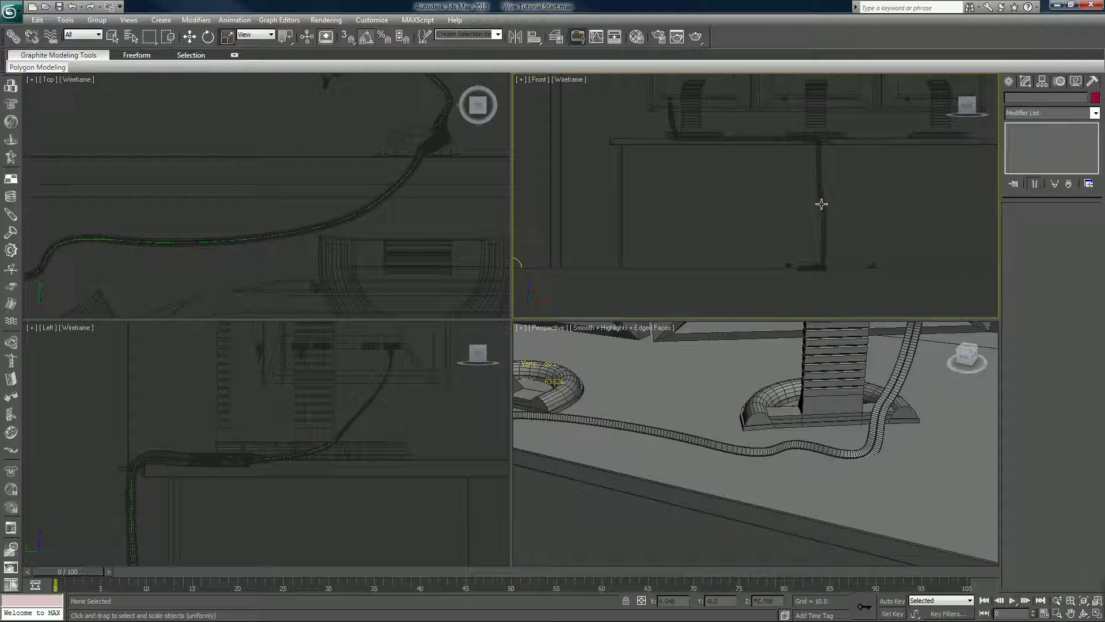
pyautogui.click(821, 203)
pyautogui.click(822, 204)
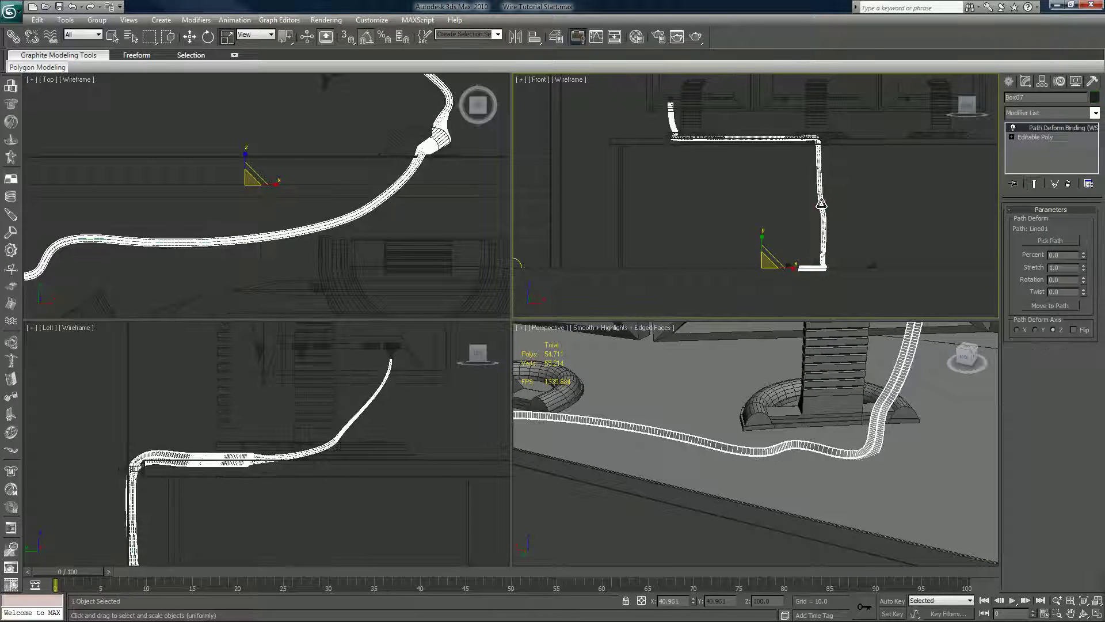
pyautogui.click(821, 204)
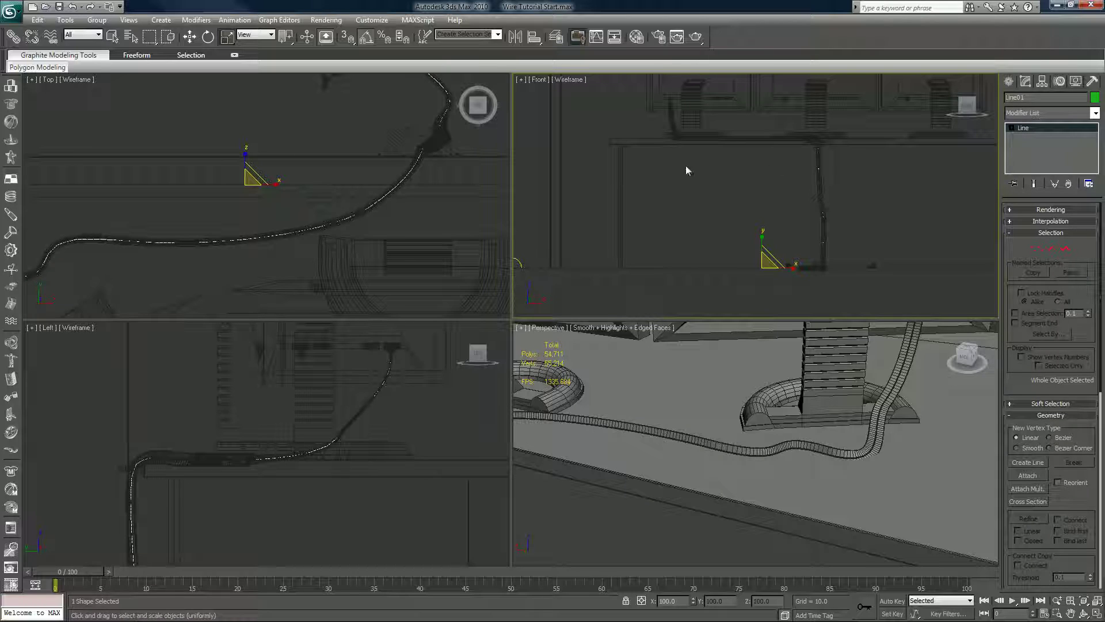
pyautogui.click(189, 38)
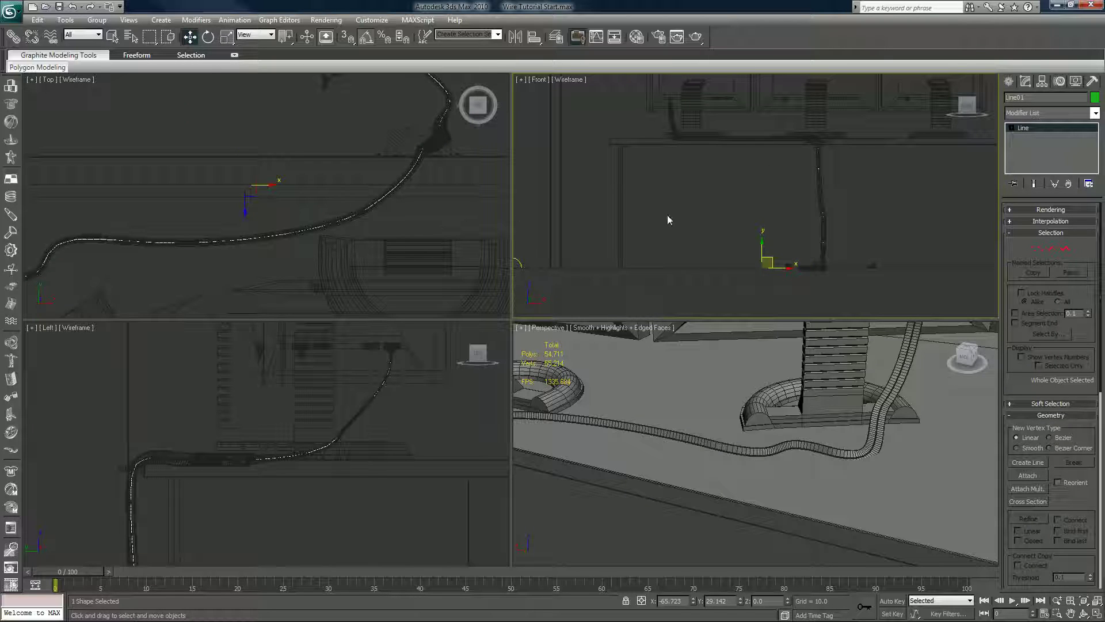
pyautogui.moveTo(868, 192); pyautogui.dragTo(814, 246, button='middle')
pyautogui.scroll(5, 815, 246)
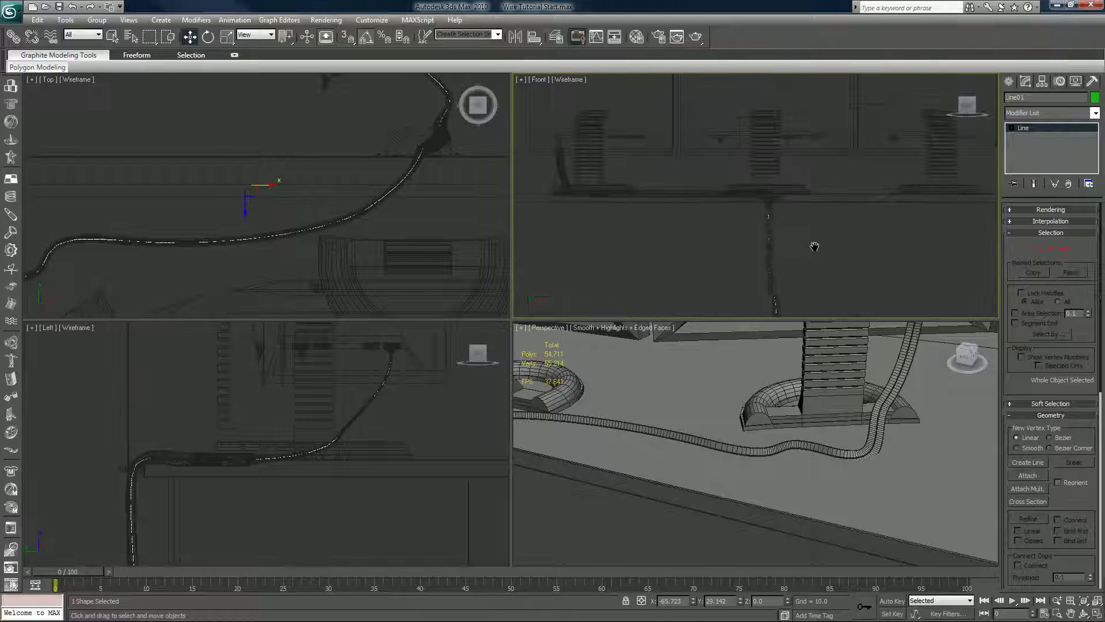
pyautogui.scroll(2, 814, 247)
pyautogui.moveTo(377, 207); pyautogui.dragTo(525, 162, button='middle')
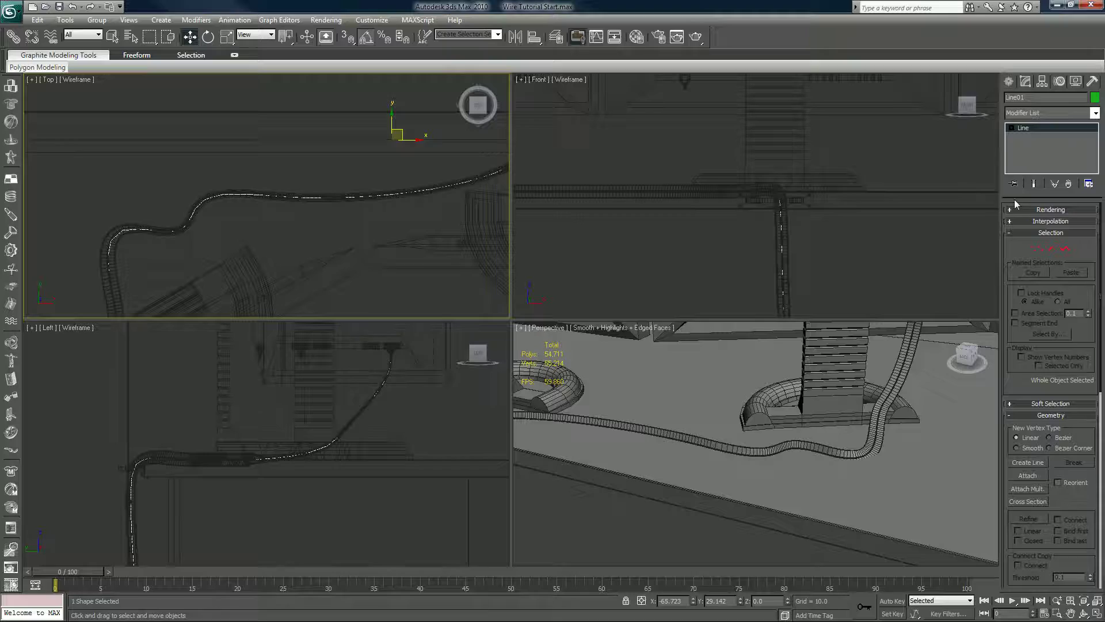
# Step: Raise the path spline's third vertex, at the bend near the monitor stand, to a Z height of about 160.7
pyautogui.click(1036, 248)
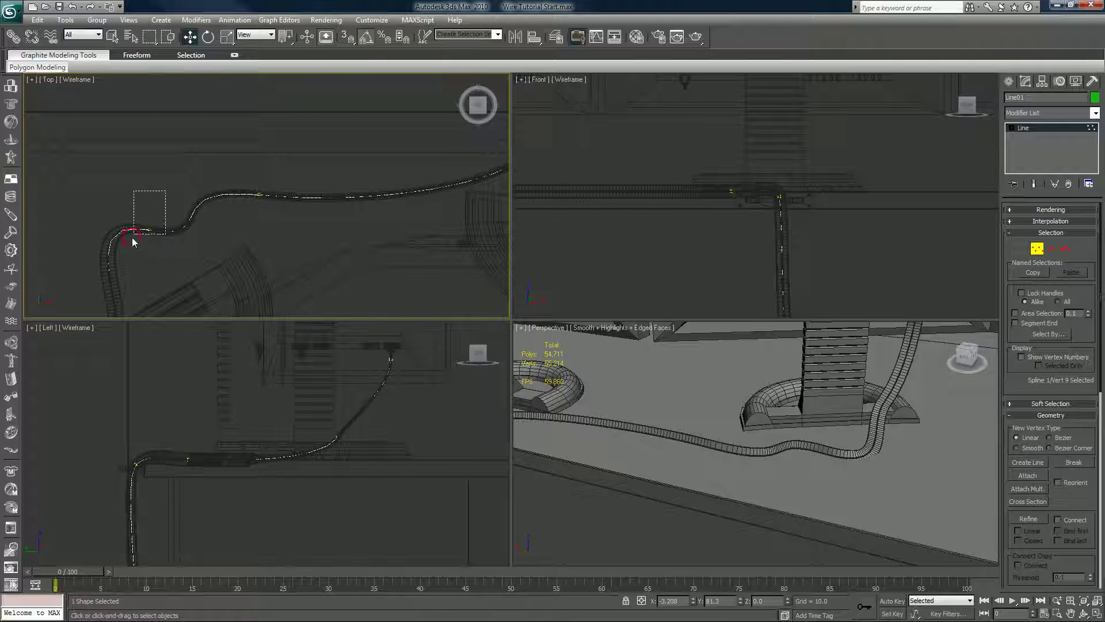
pyautogui.moveTo(133, 237); pyautogui.dragTo(121, 251)
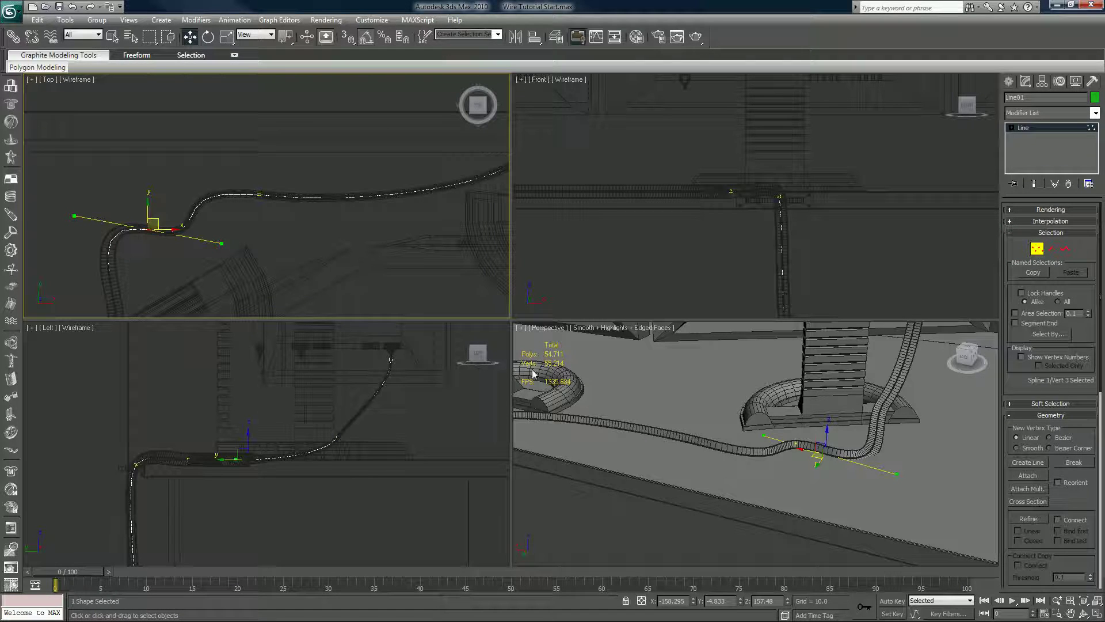
pyautogui.click(827, 436)
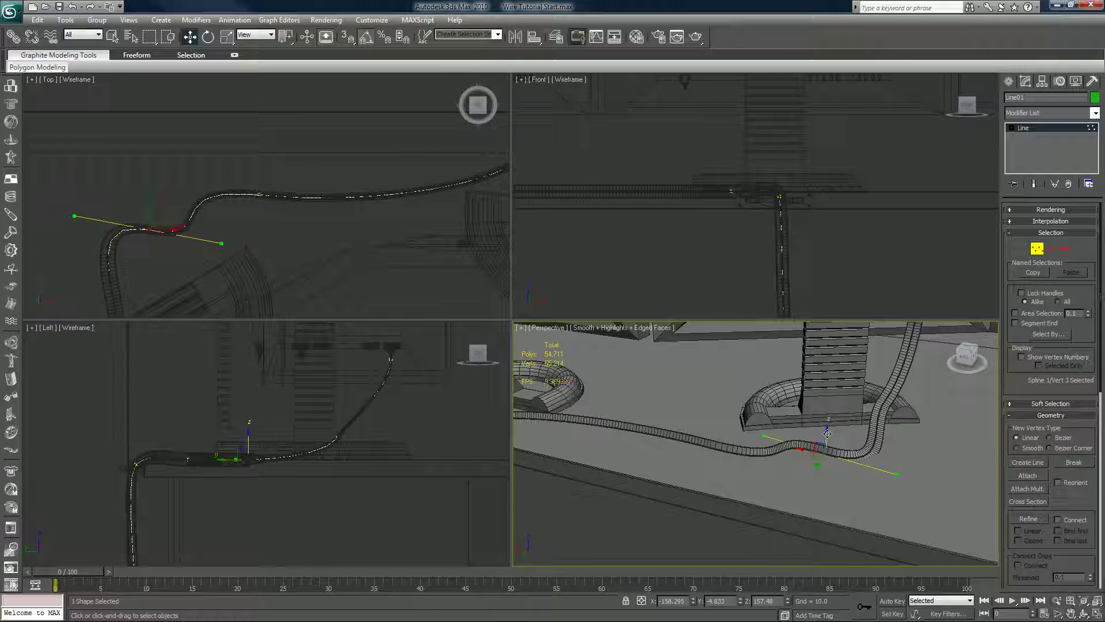
pyautogui.moveTo(827, 434); pyautogui.dragTo(762, 437)
pyautogui.rightClick(762, 437)
pyautogui.click(795, 492)
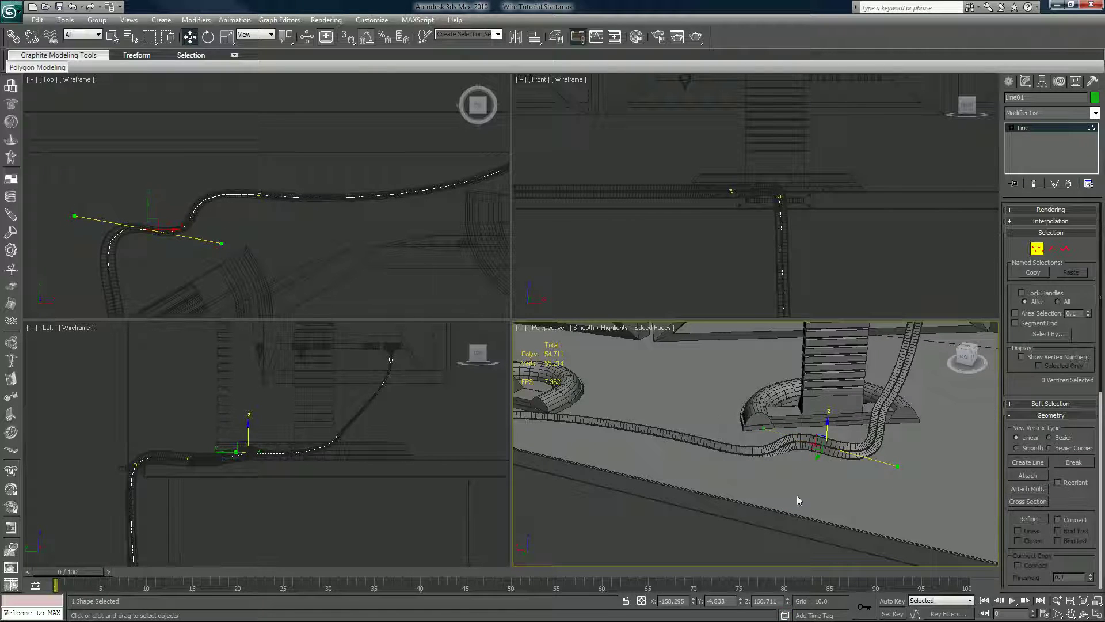
# Step: Raise spline vertex 4 to a Z height of about 160.2, and lift vertex 5 near the desk edge slightly above the desktop
pyautogui.moveTo(671, 485); pyautogui.dragTo(671, 485)
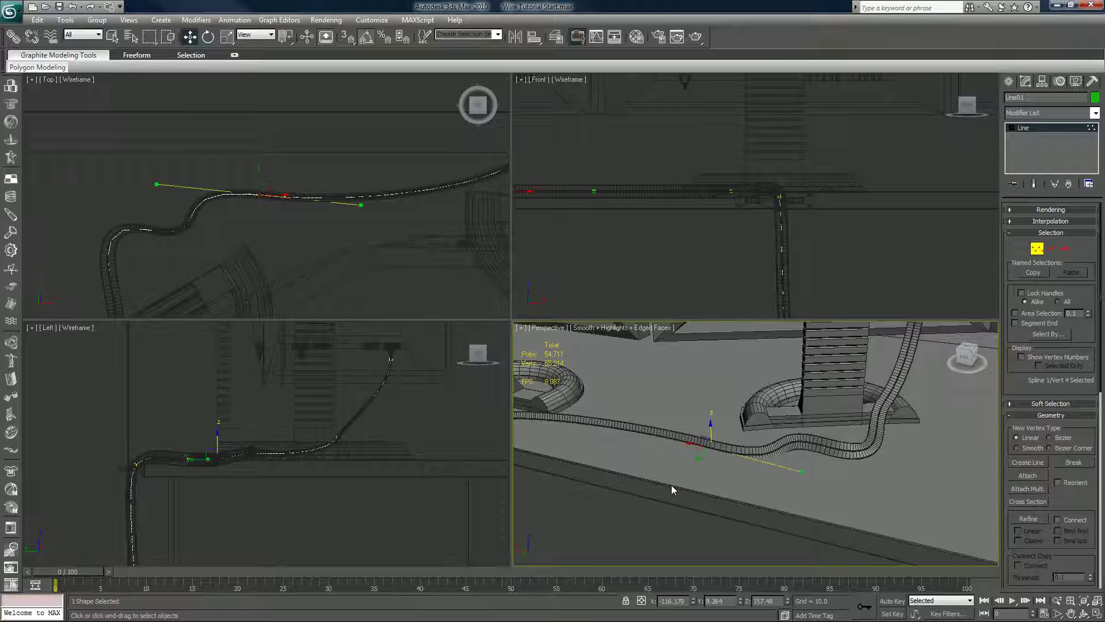
pyautogui.moveTo(712, 426); pyautogui.dragTo(711, 423)
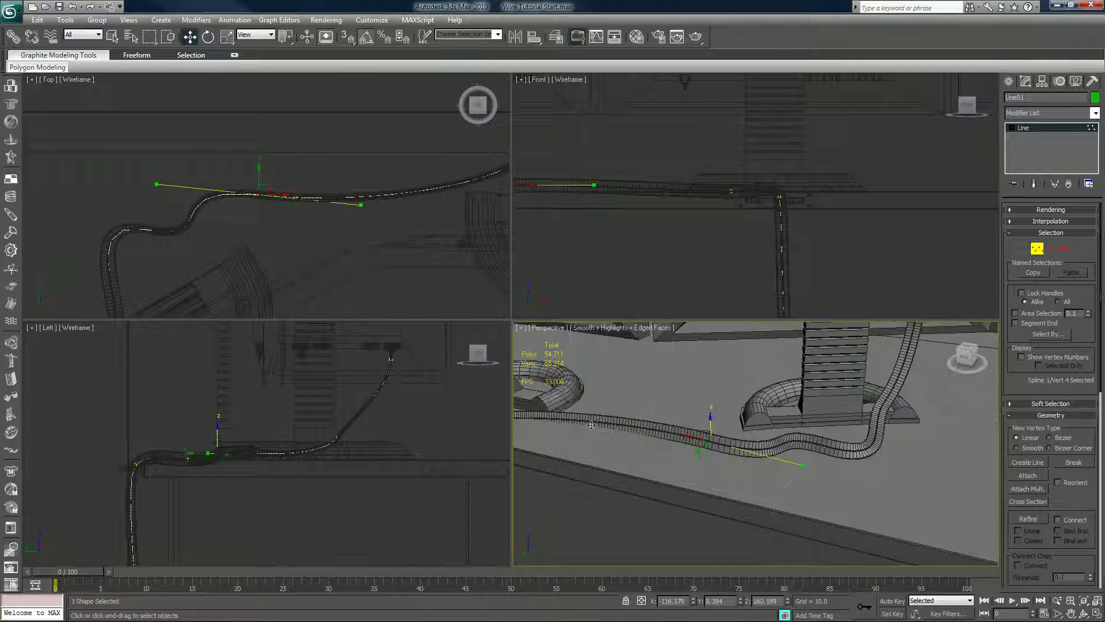
pyautogui.moveTo(726, 407); pyautogui.dragTo(811, 399, button='middle')
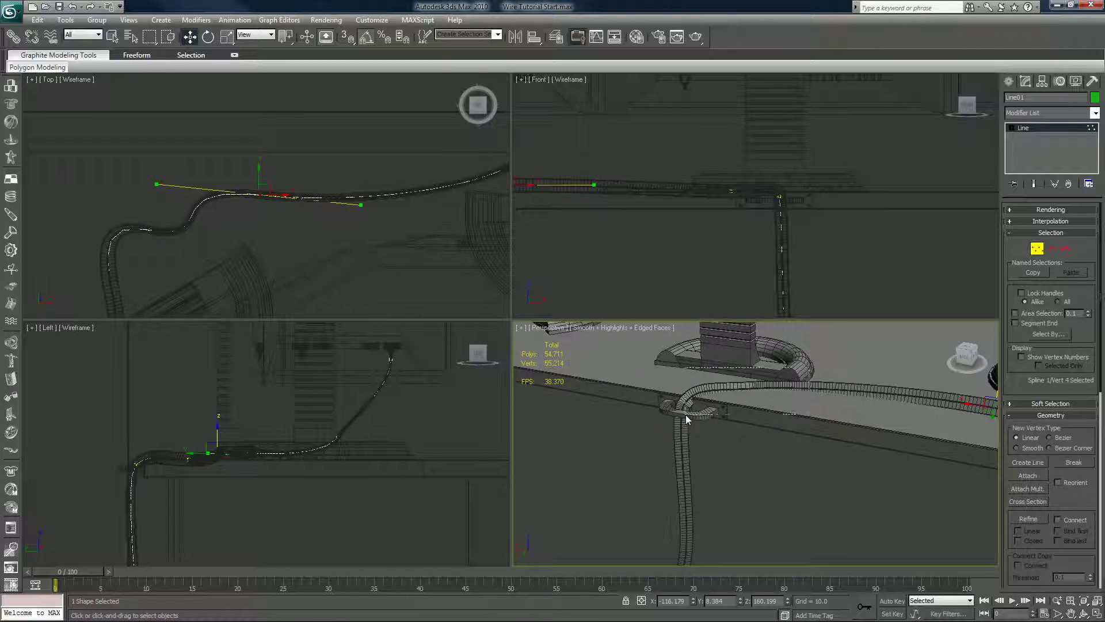
pyautogui.click(743, 384)
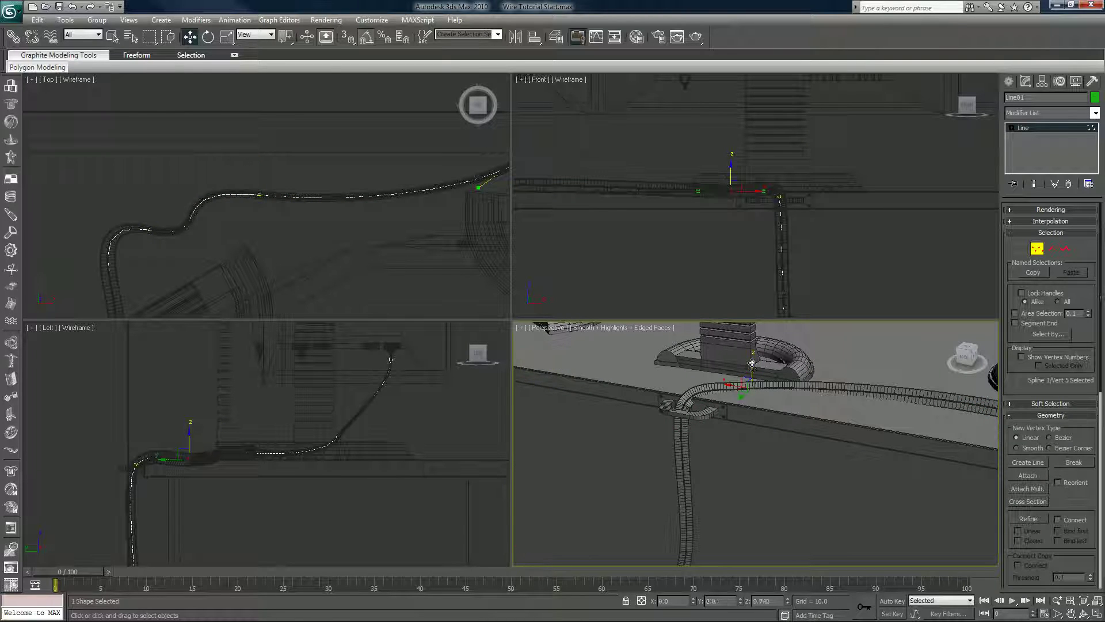
pyautogui.moveTo(752, 363); pyautogui.dragTo(752, 359)
# Step: Move spline vertex 6, at the desk-edge cable bracket, to a Y position of about 43.9 and a Z height of about 158.3
pyautogui.moveTo(705, 401); pyautogui.dragTo(671, 419)
pyautogui.keyDown('alt'); pyautogui.moveTo(671, 419); pyautogui.dragTo(670, 436, button='middle'); pyautogui.keyUp('alt')
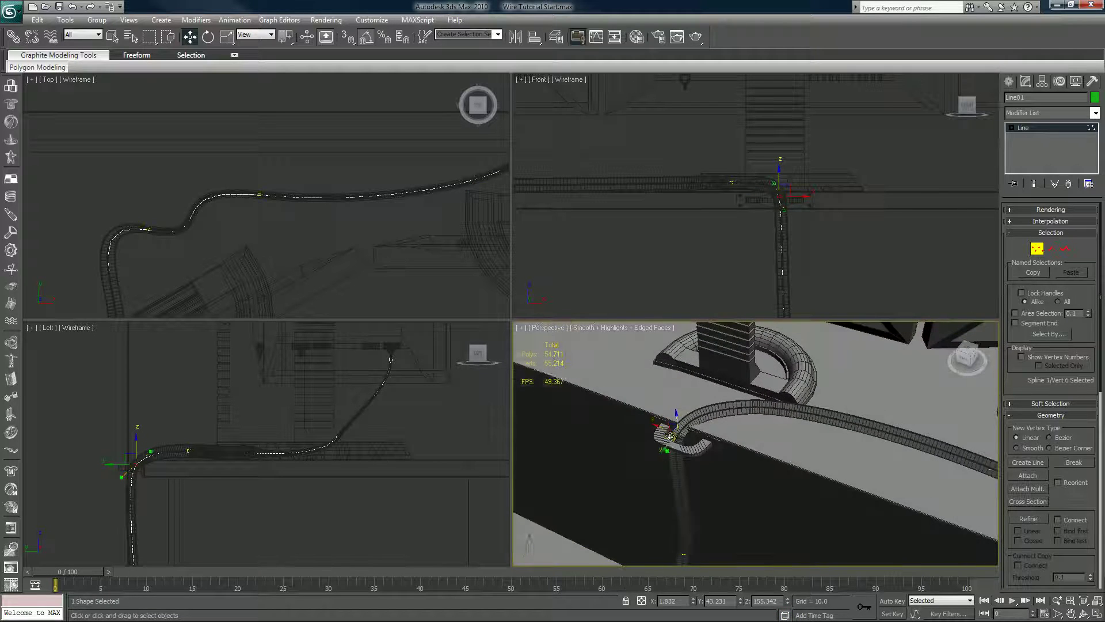
pyautogui.moveTo(665, 443); pyautogui.dragTo(672, 451)
pyautogui.hotkey('alt', 'w')
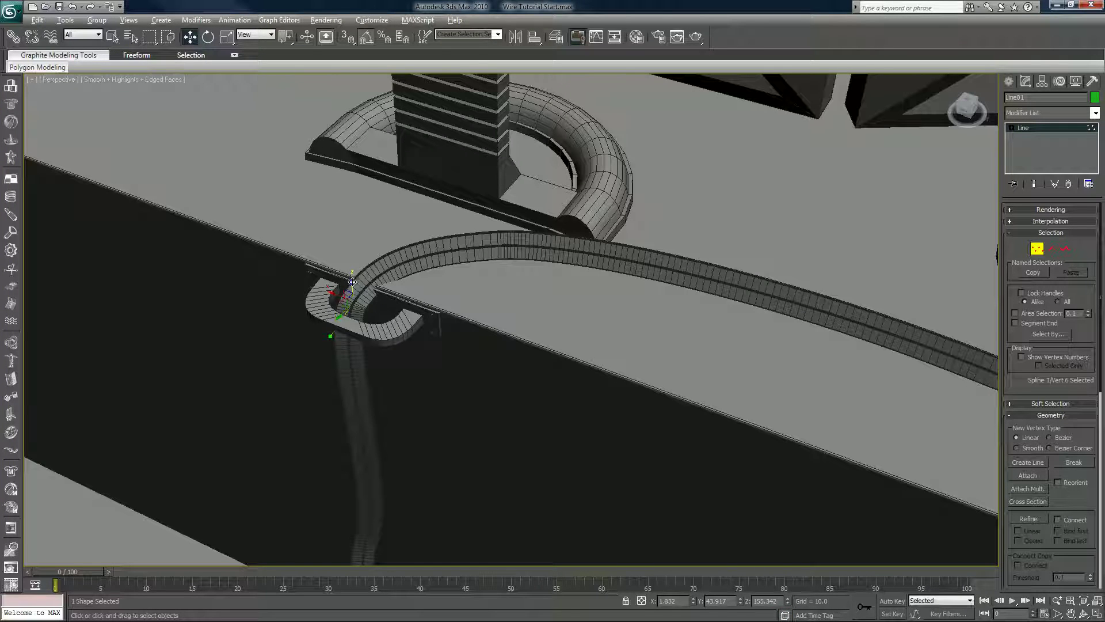
pyautogui.moveTo(352, 281); pyautogui.dragTo(352, 271)
# Step: Leave vertex editing, select the cable mesh, and set its path deform stretch to 1.045 to extend it to the floor plug
pyautogui.scroll(-10, 473, 333)
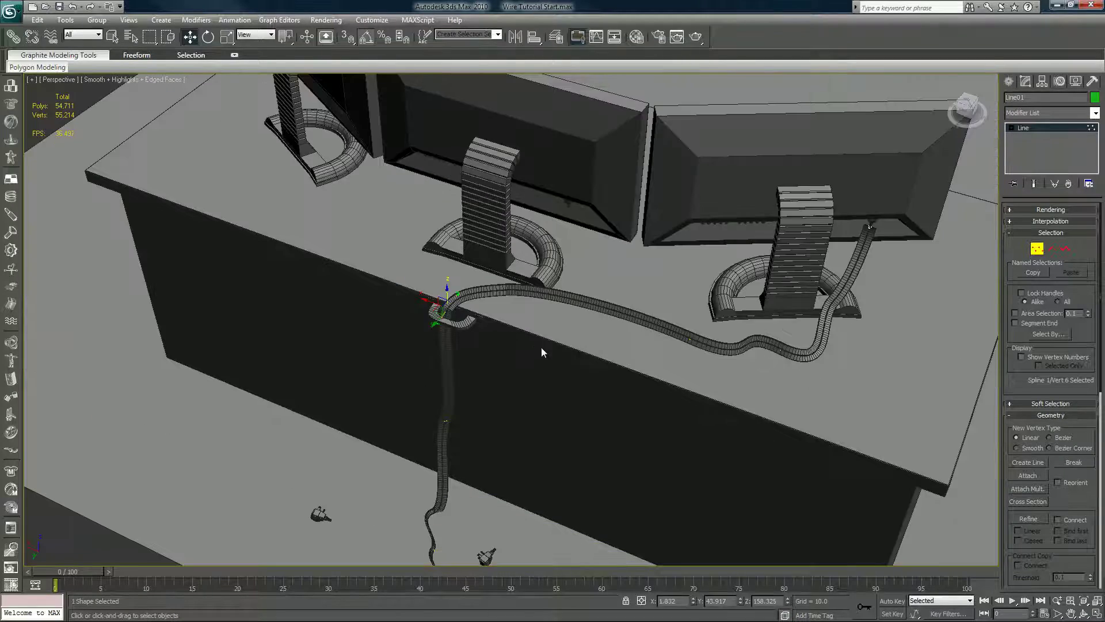
pyautogui.moveTo(541, 352); pyautogui.dragTo(583, 282, button='middle')
pyautogui.moveTo(554, 338); pyautogui.dragTo(571, 295, button='middle')
pyautogui.scroll(10, 566, 262)
pyautogui.scroll(5, 541, 309)
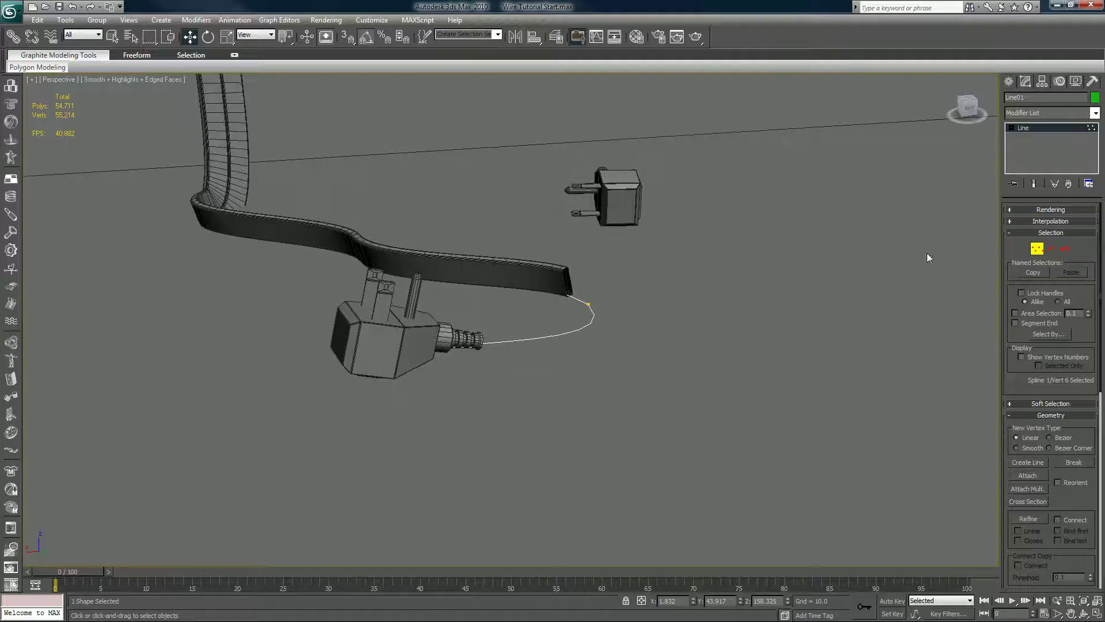
pyautogui.click(1042, 252)
pyautogui.click(527, 274)
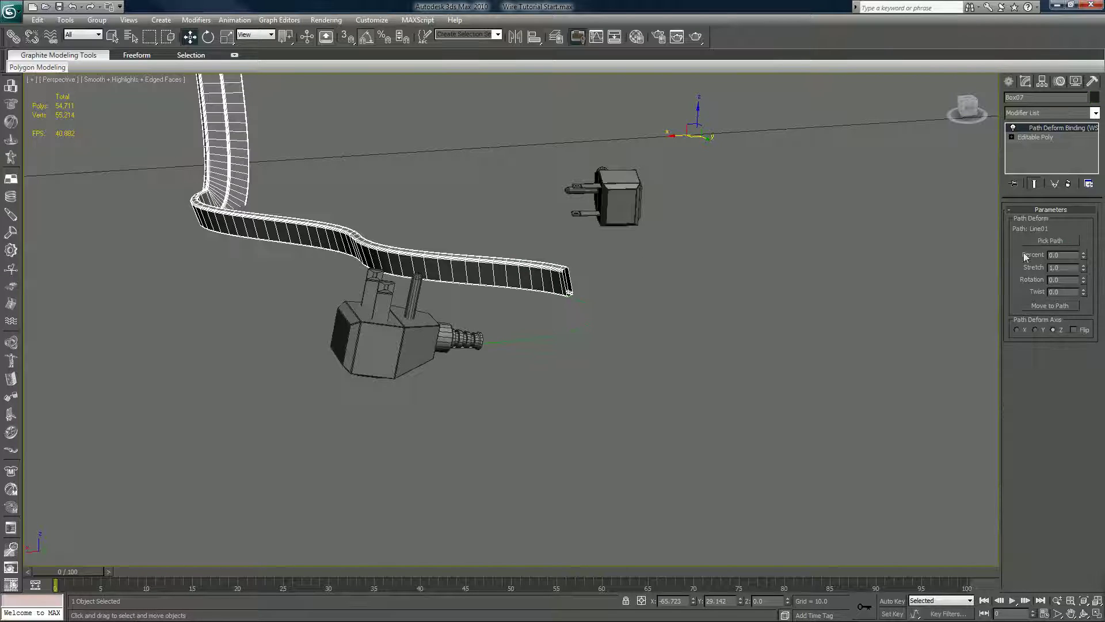
pyautogui.moveTo(1083, 268); pyautogui.dragTo(1087, 269)
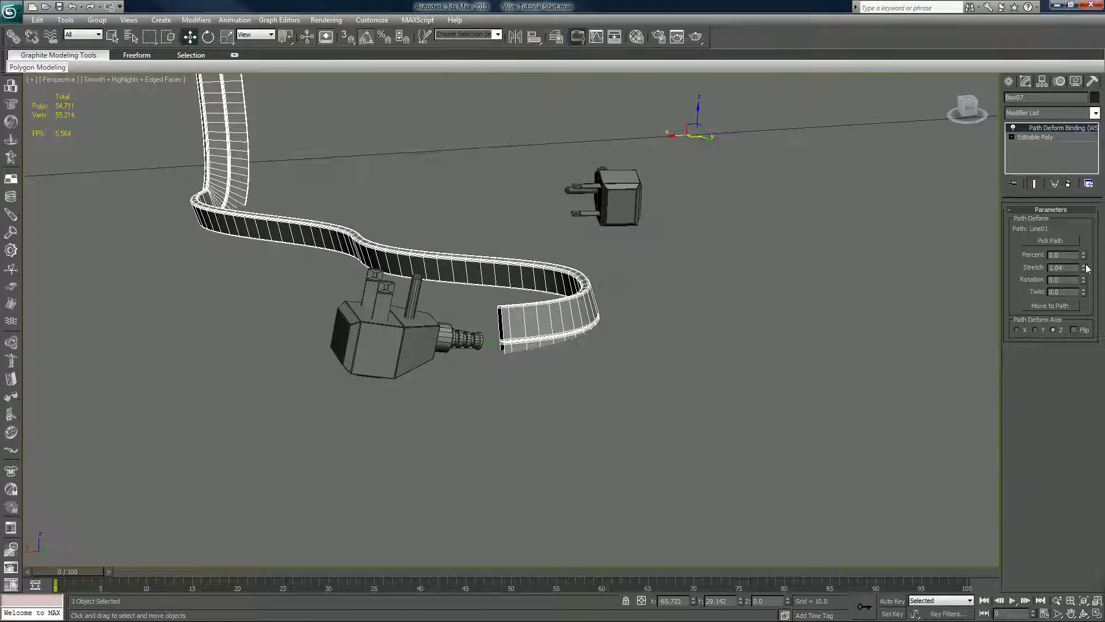
pyautogui.click(1071, 267)
pyautogui.press('Return')
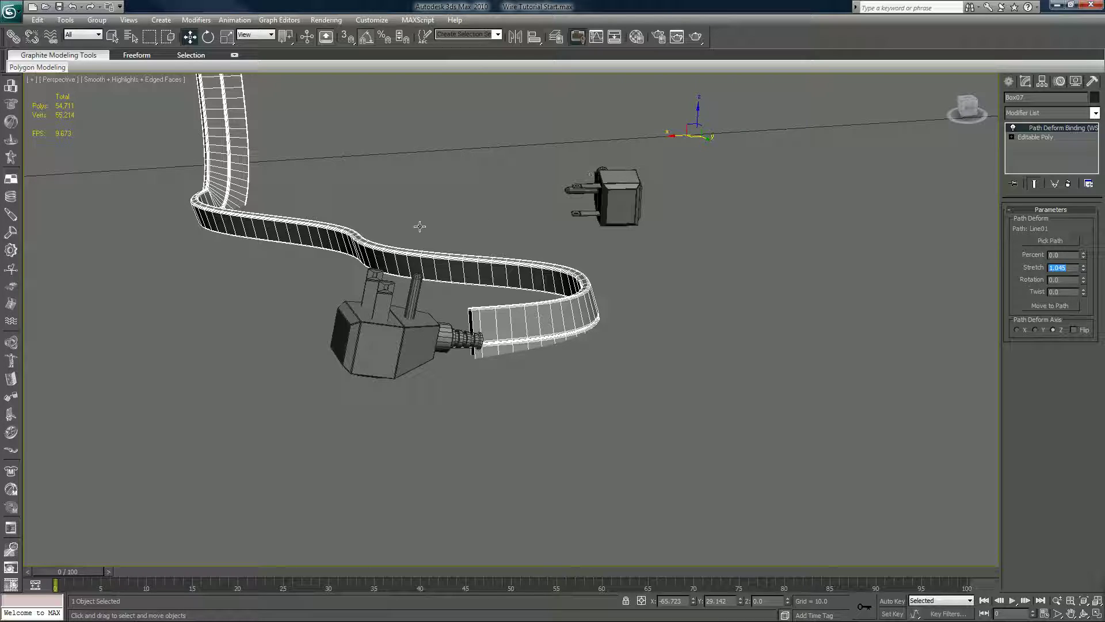
# Step: Select the path spline inside the cable and raise vertex 9, at the floor bend behind the plug, to a Z height of about 1.73
pyautogui.click(482, 285)
pyautogui.click(482, 285)
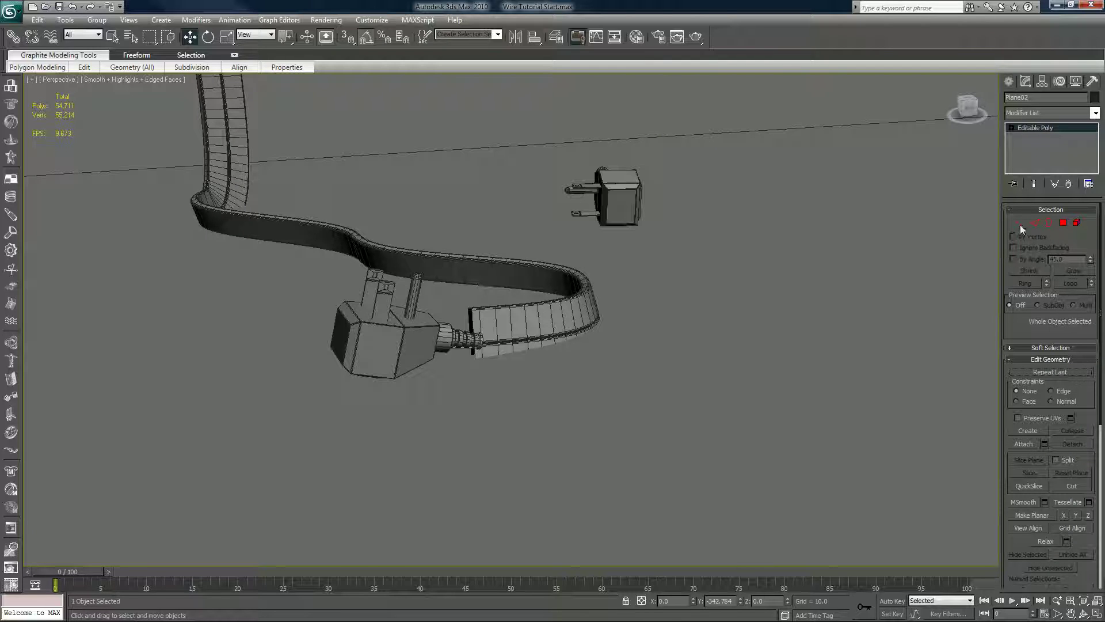
pyautogui.press('F3')
pyautogui.click(442, 279)
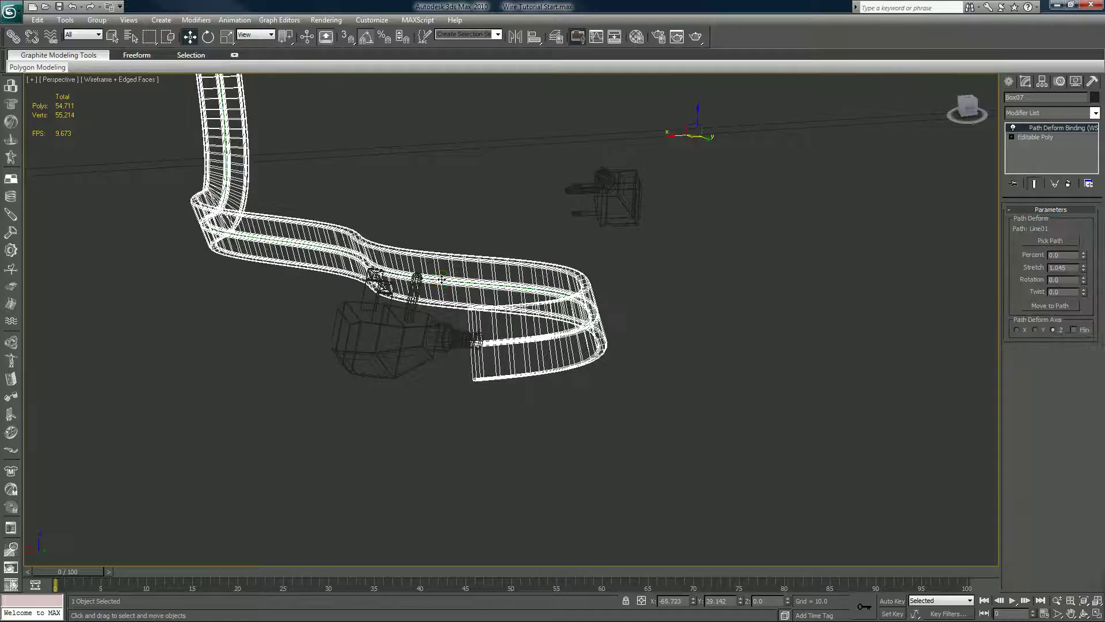
pyautogui.press('F3')
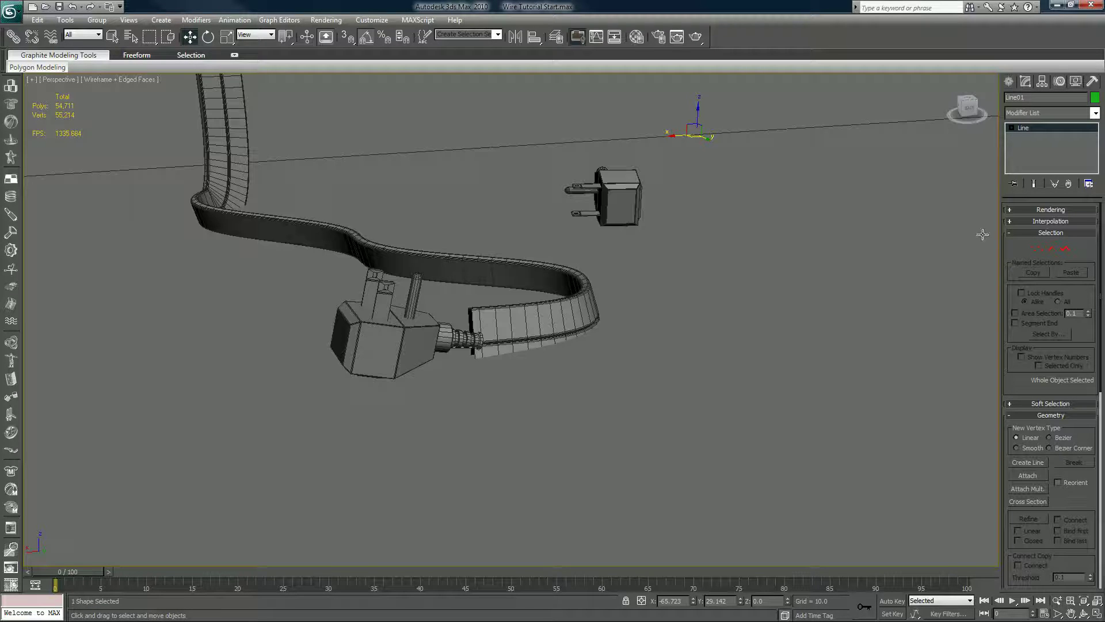
pyautogui.click(1037, 249)
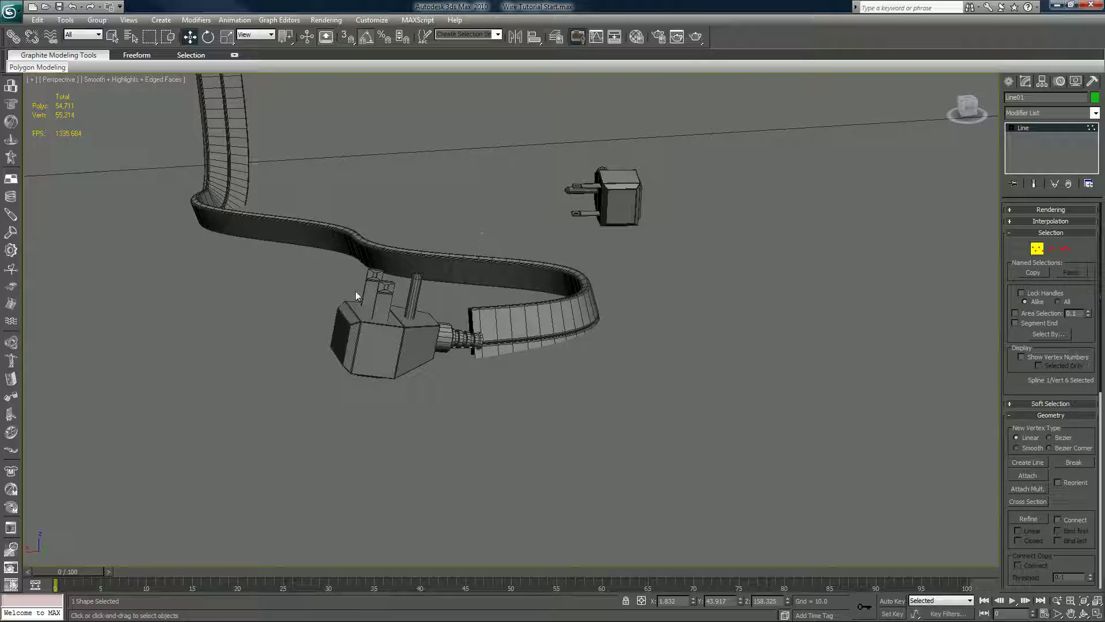
pyautogui.click(358, 254)
pyautogui.moveTo(357, 253); pyautogui.dragTo(364, 217)
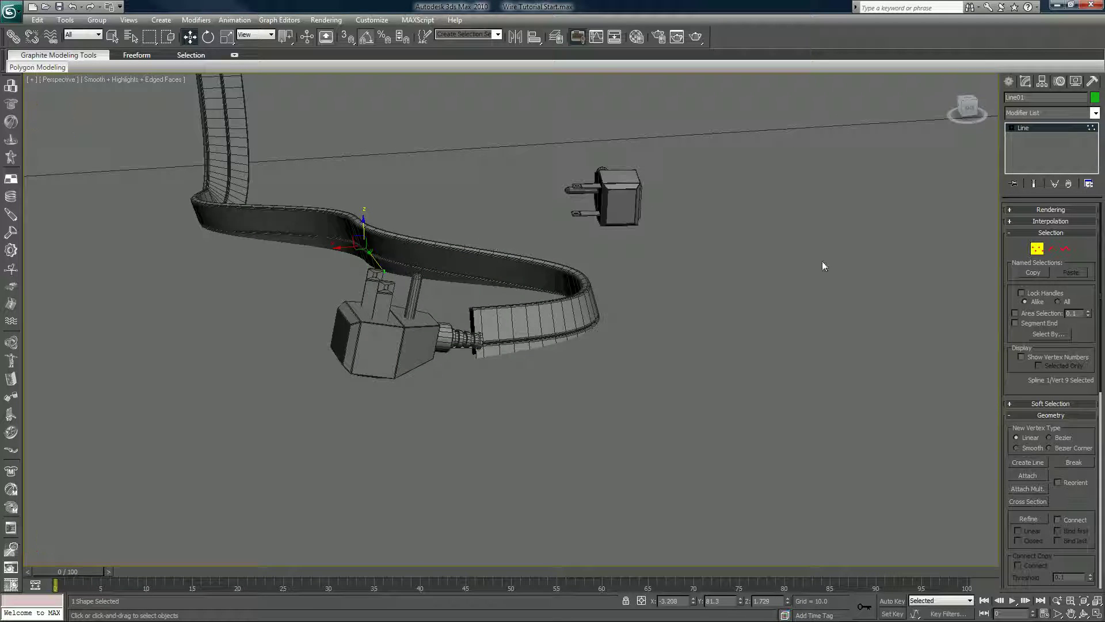
# Step: Raise spline vertex 10, at the last curve before the plug, to a Z height of about 1.37 and leave vertex editing
pyautogui.press('7')
pyautogui.click(586, 288)
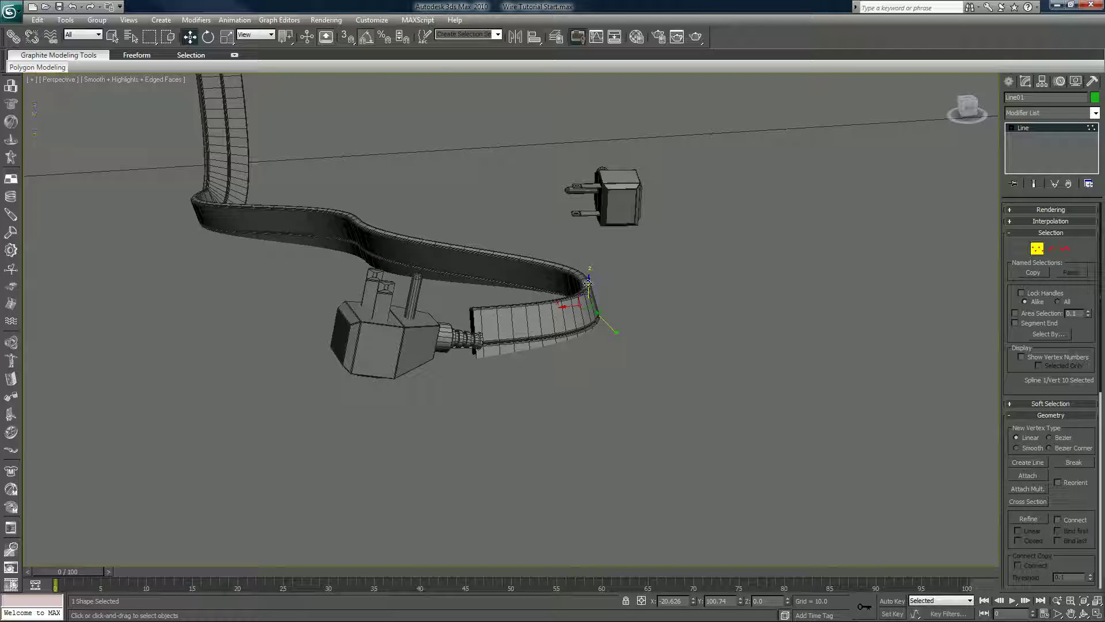
pyautogui.moveTo(583, 272); pyautogui.dragTo(584, 258)
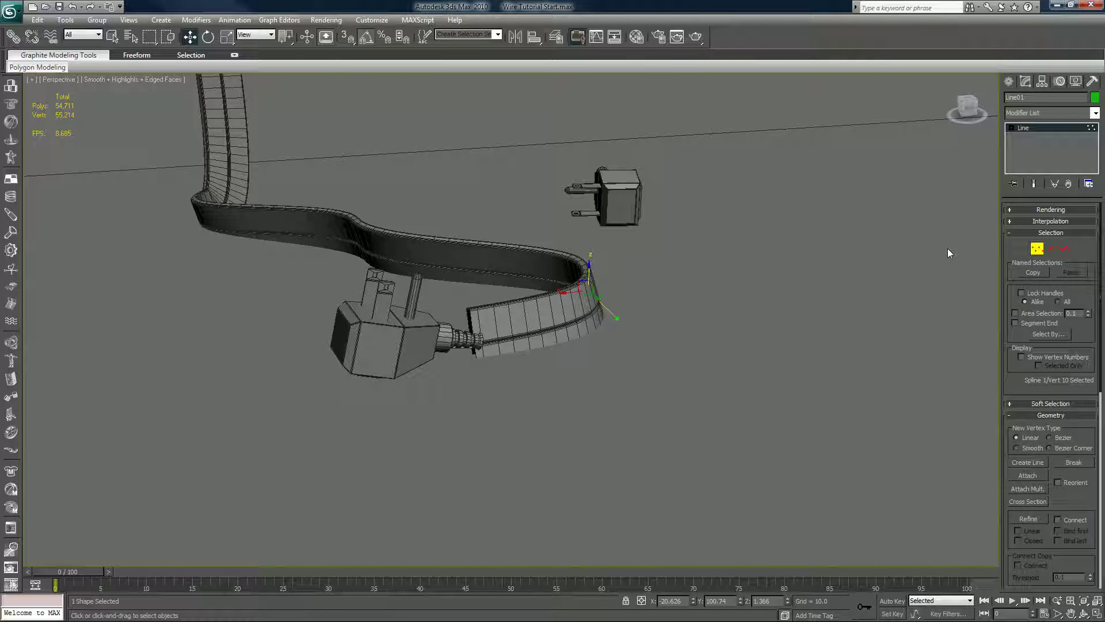
pyautogui.click(1035, 250)
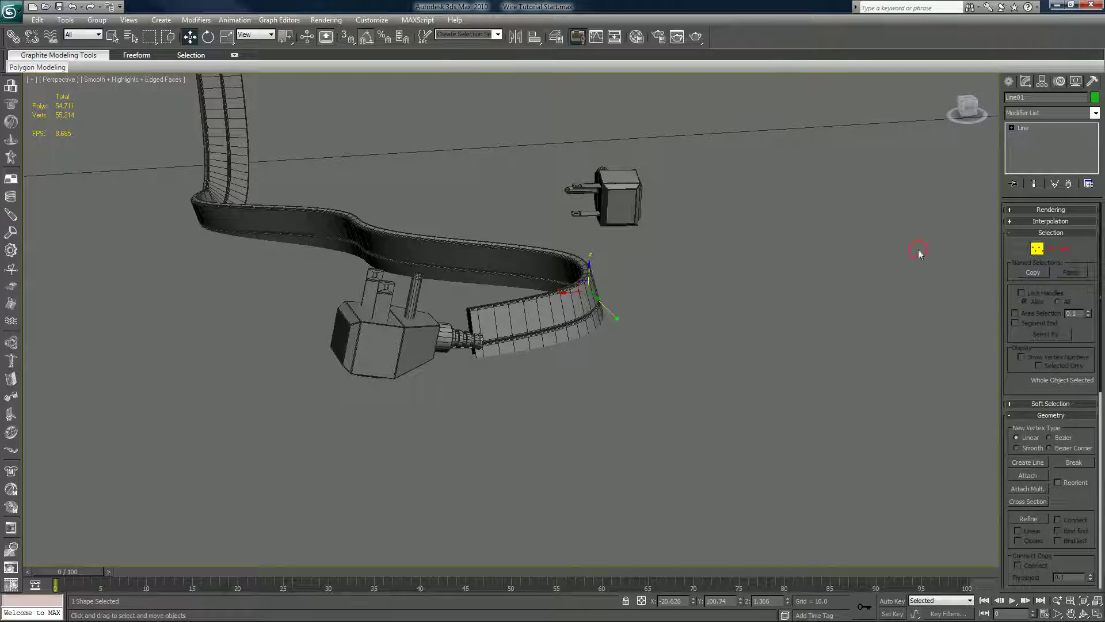
# Step: Select the cable mesh and set its path deform twist to 292 so the cable turns along its length
pyautogui.click(534, 254)
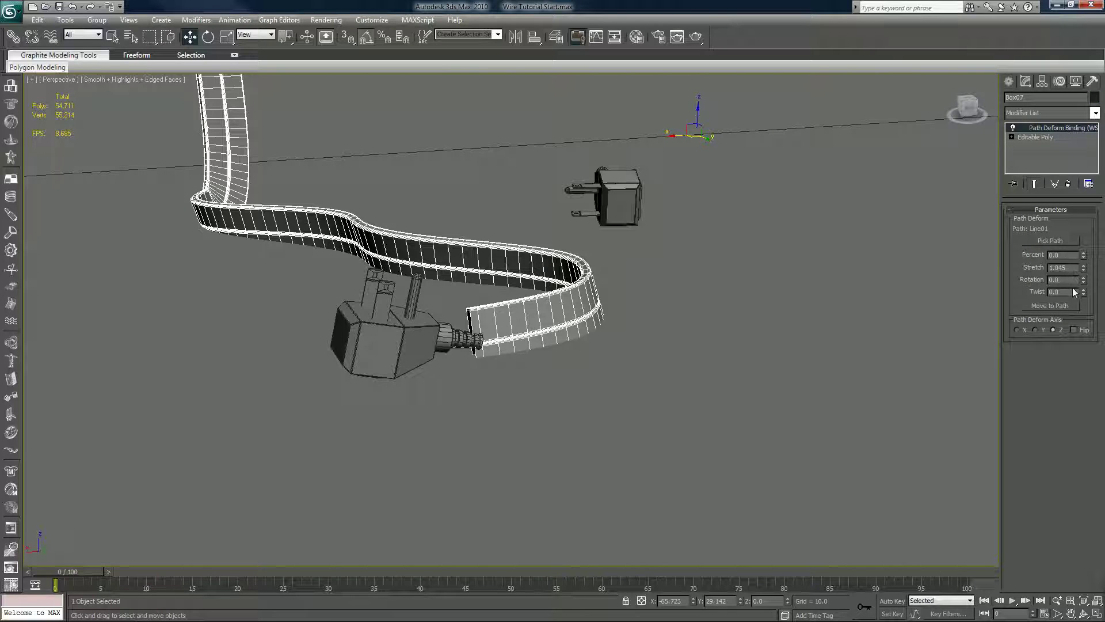
pyautogui.moveTo(1084, 297); pyautogui.dragTo(921, 280)
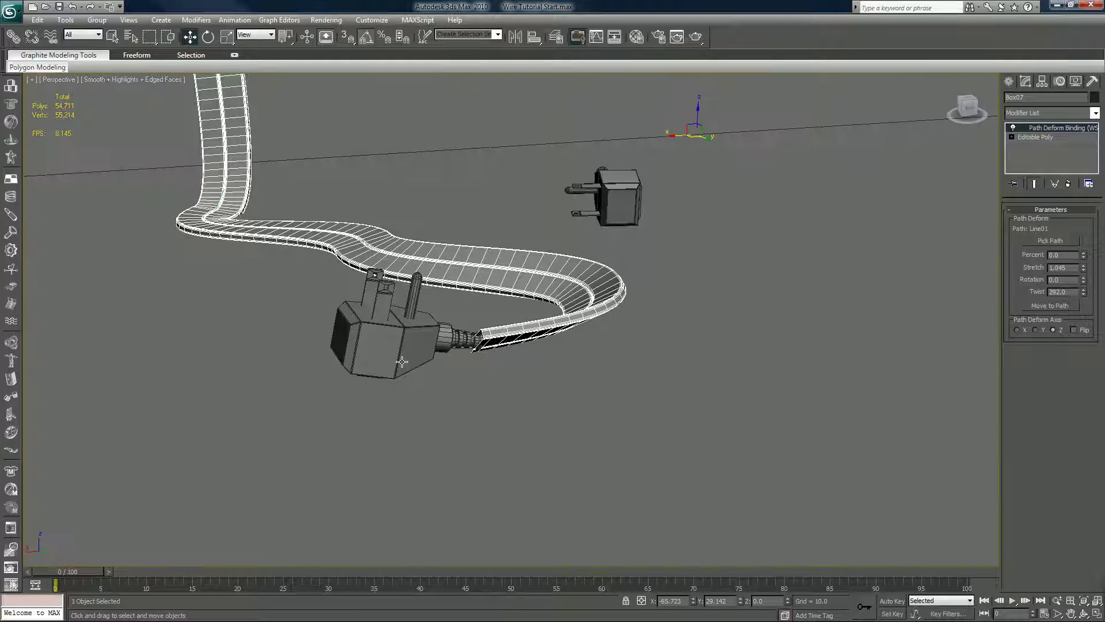
pyautogui.scroll(-3, 402, 362)
pyautogui.moveTo(384, 233); pyautogui.dragTo(375, 552, button='middle')
pyautogui.scroll(-5, 377, 555)
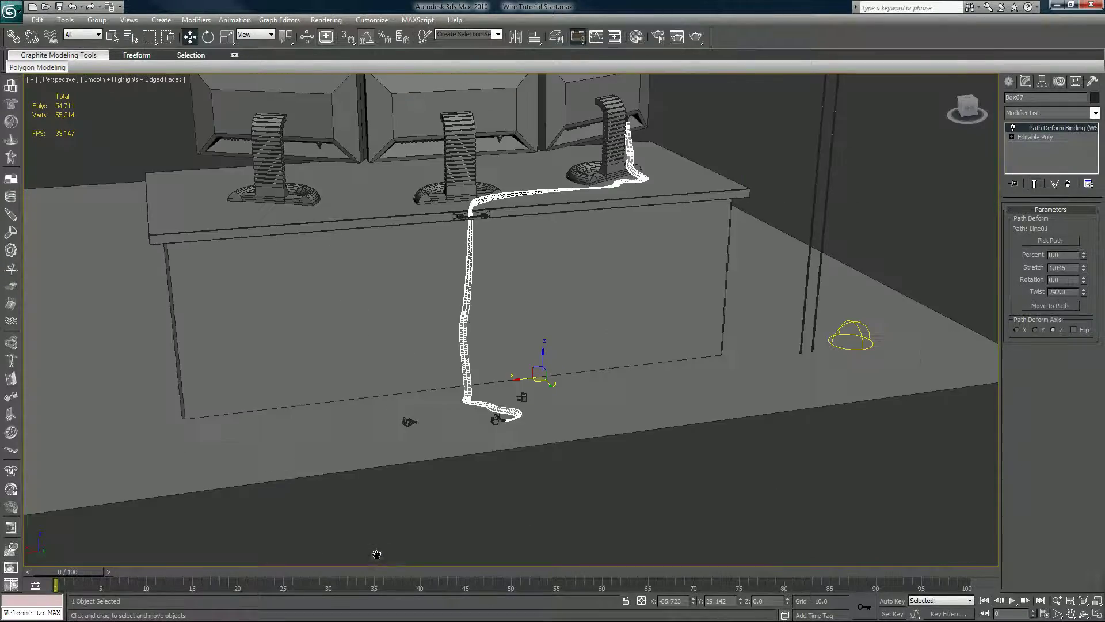
# Step: Select the path spline again and raise vertex 4, on the desktop between the monitor stands, to a Z height of about 161.1
pyautogui.moveTo(408, 430); pyautogui.dragTo(378, 505, button='middle')
pyautogui.scroll(4, 378, 505)
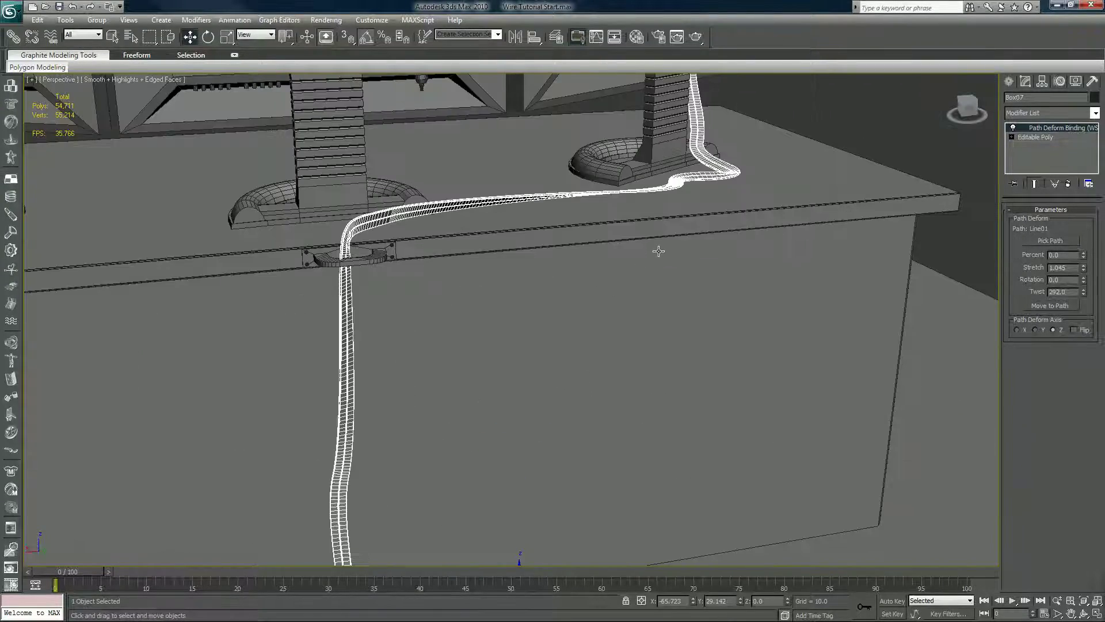
pyautogui.keyDown('alt'); pyautogui.moveTo(658, 251); pyautogui.dragTo(523, 331, button='middle'); pyautogui.keyUp('alt')
pyautogui.scroll(2, 541, 315)
pyautogui.press('F3')
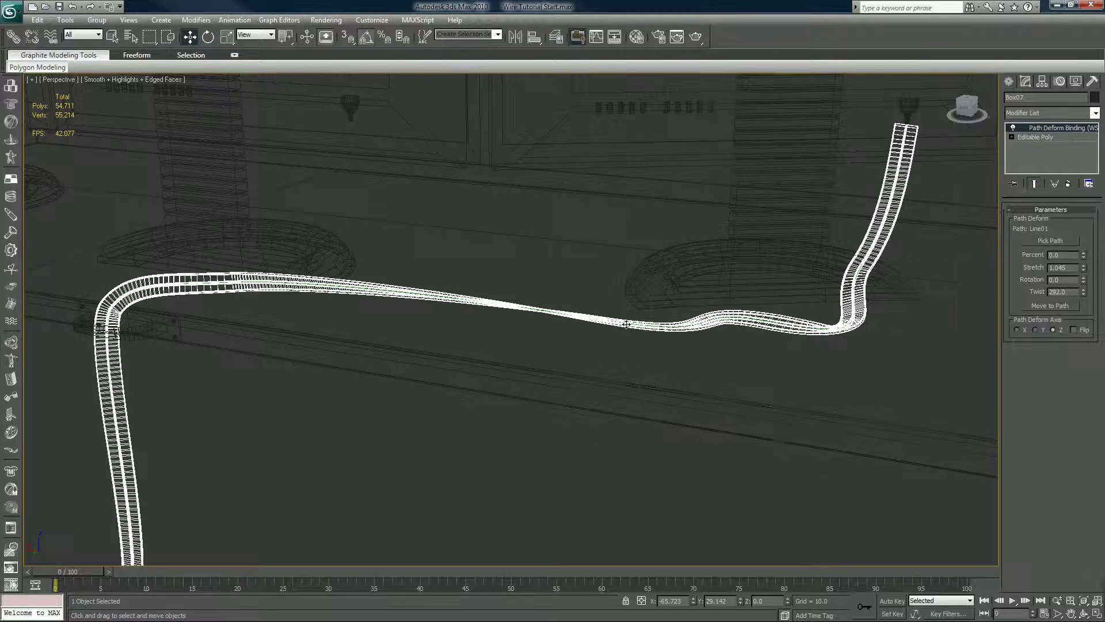
pyautogui.press('F3')
pyautogui.click(746, 316)
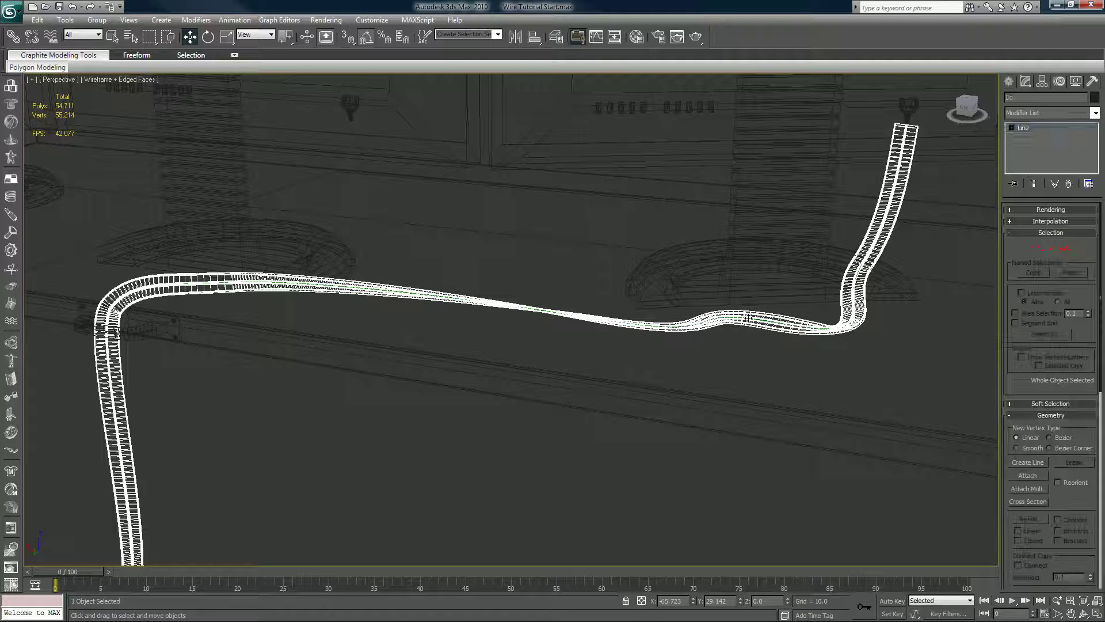
pyautogui.click(1035, 249)
pyautogui.click(587, 316)
pyautogui.press('F3')
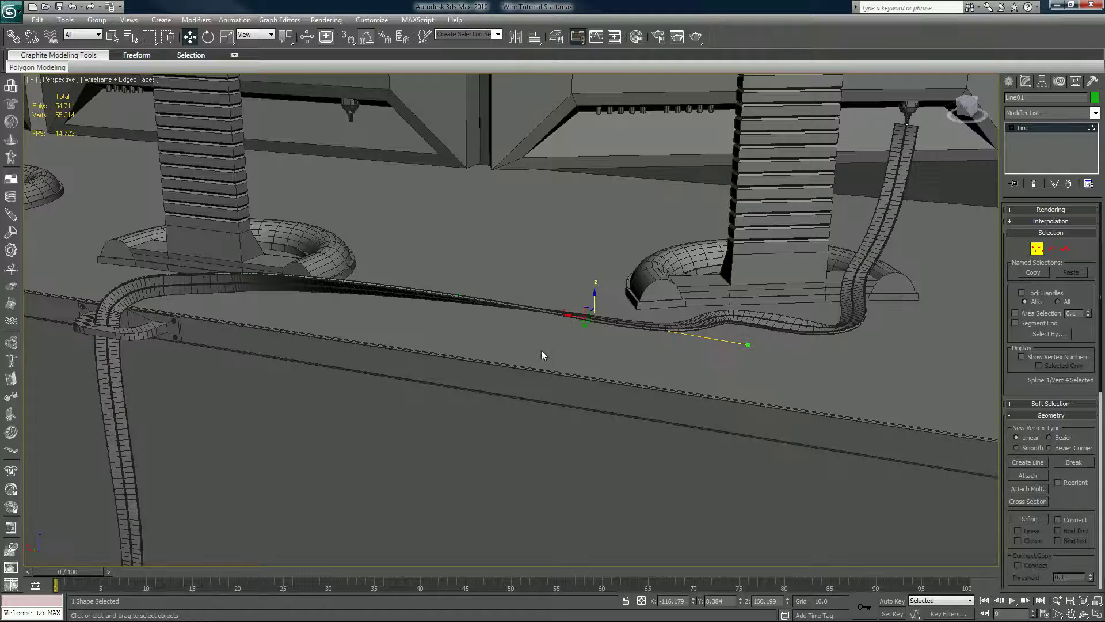
pyautogui.moveTo(594, 292); pyautogui.dragTo(599, 289)
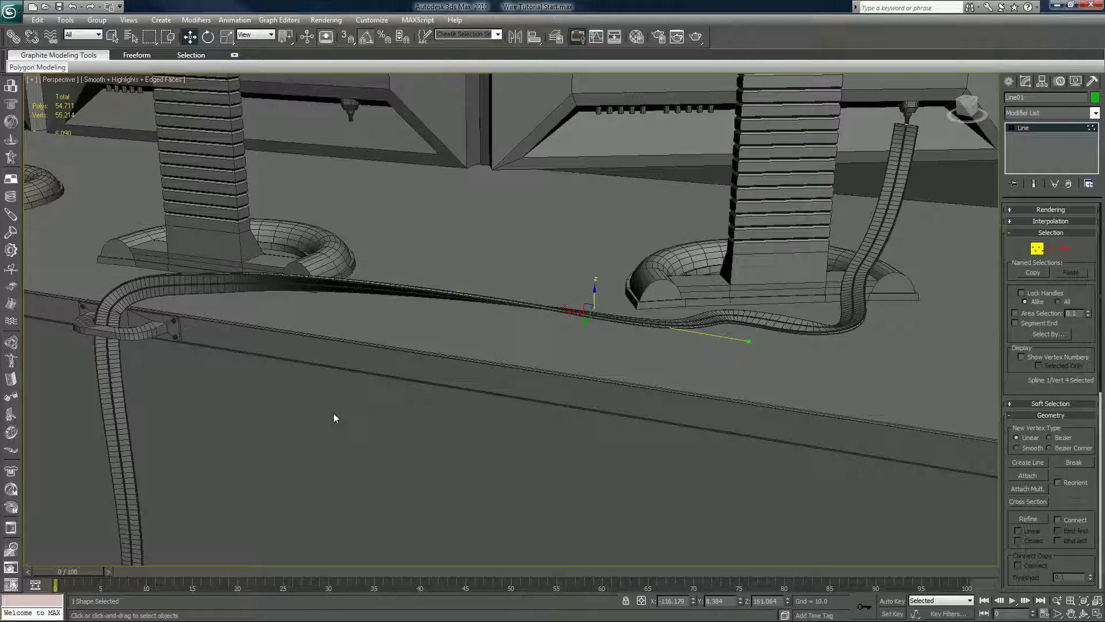
# Step: Leave vertex editing, deselect the spline, and examine the cable's run from the floor plug up to the monitor
pyautogui.scroll(-2, 333, 414)
pyautogui.moveTo(346, 406); pyautogui.dragTo(407, 207, button='middle')
pyautogui.keyDown('alt'); pyautogui.moveTo(417, 346); pyautogui.dragTo(450, 320, button='middle'); pyautogui.keyUp('alt')
pyautogui.keyDown('alt'); pyautogui.moveTo(441, 427); pyautogui.dragTo(495, 382, button='middle'); pyautogui.keyUp('alt')
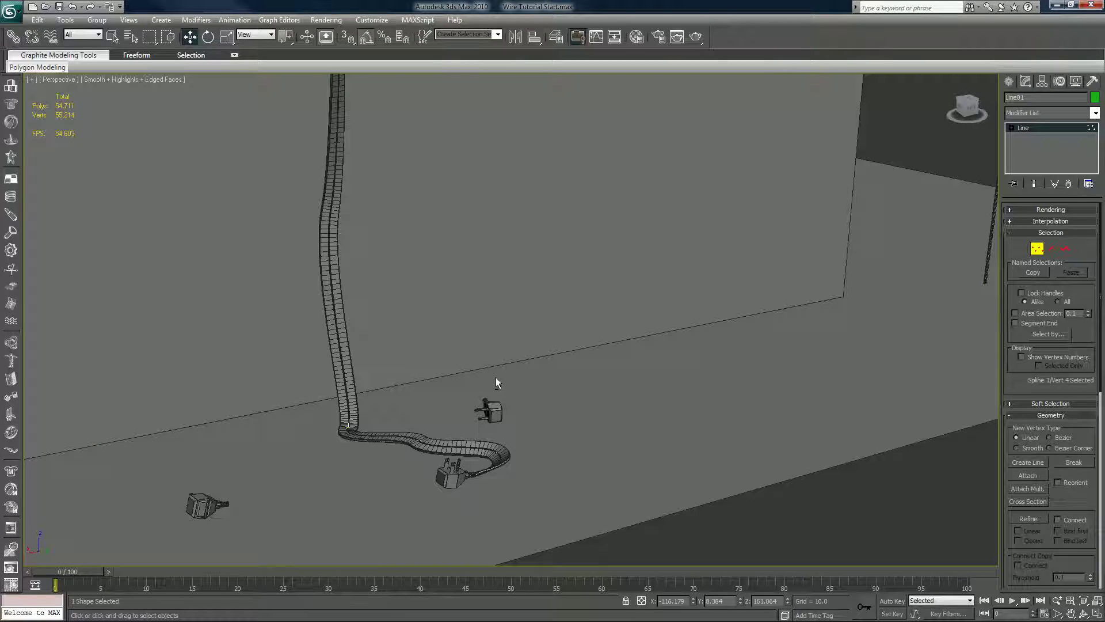
pyautogui.click(719, 535)
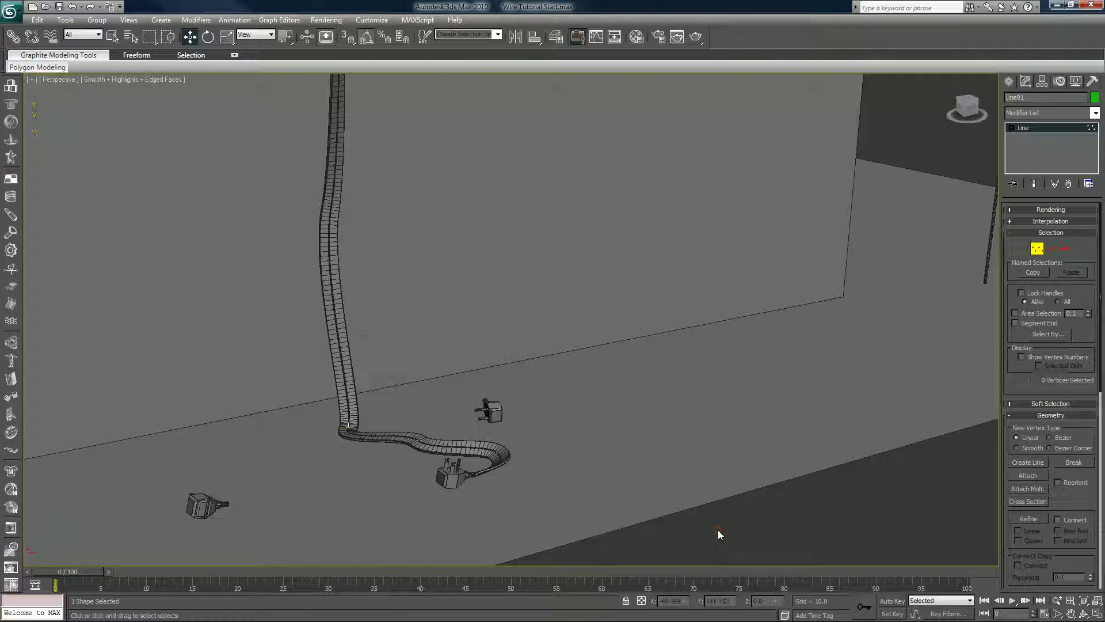
pyautogui.press('1')
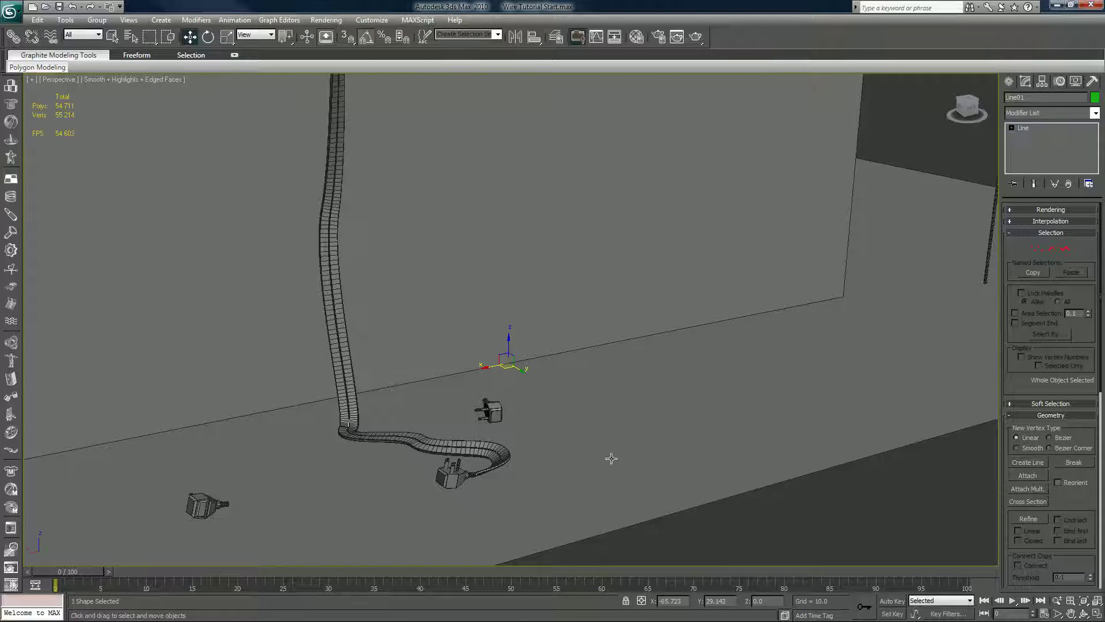
pyautogui.click(702, 544)
pyautogui.moveTo(582, 432)
pyautogui.mouseDown(button='middle')
pyautogui.moveTo(585, 334)
pyautogui.moveTo(594, 427)
pyautogui.mouseUp(button='middle')
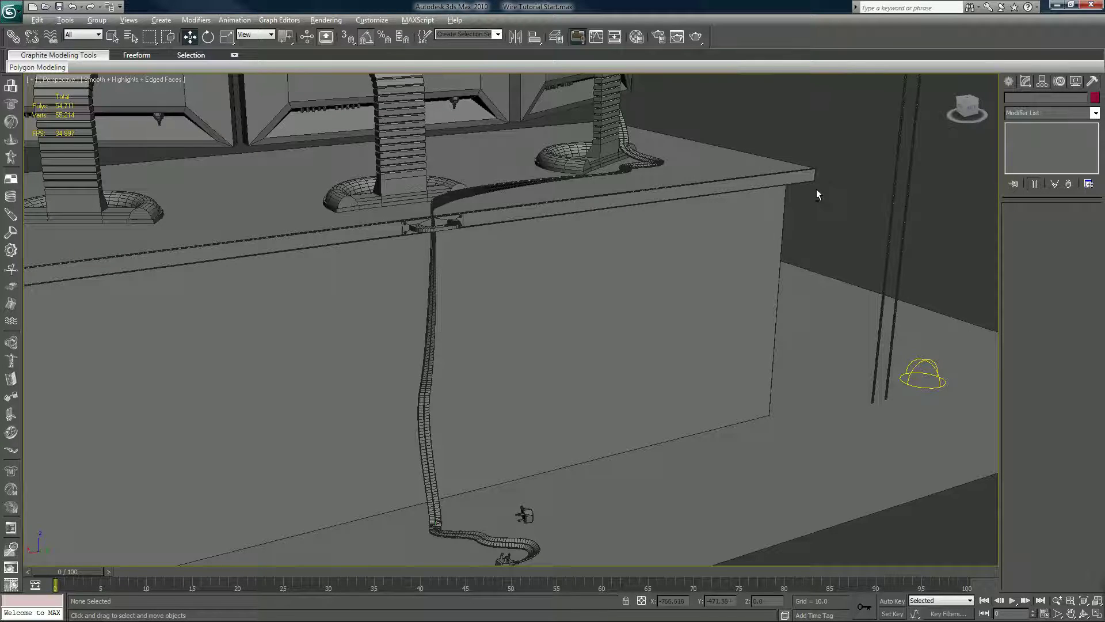
pyautogui.keyDown('alt'); pyautogui.moveTo(816, 188); pyautogui.dragTo(755, 198, button='middle'); pyautogui.keyUp('alt')
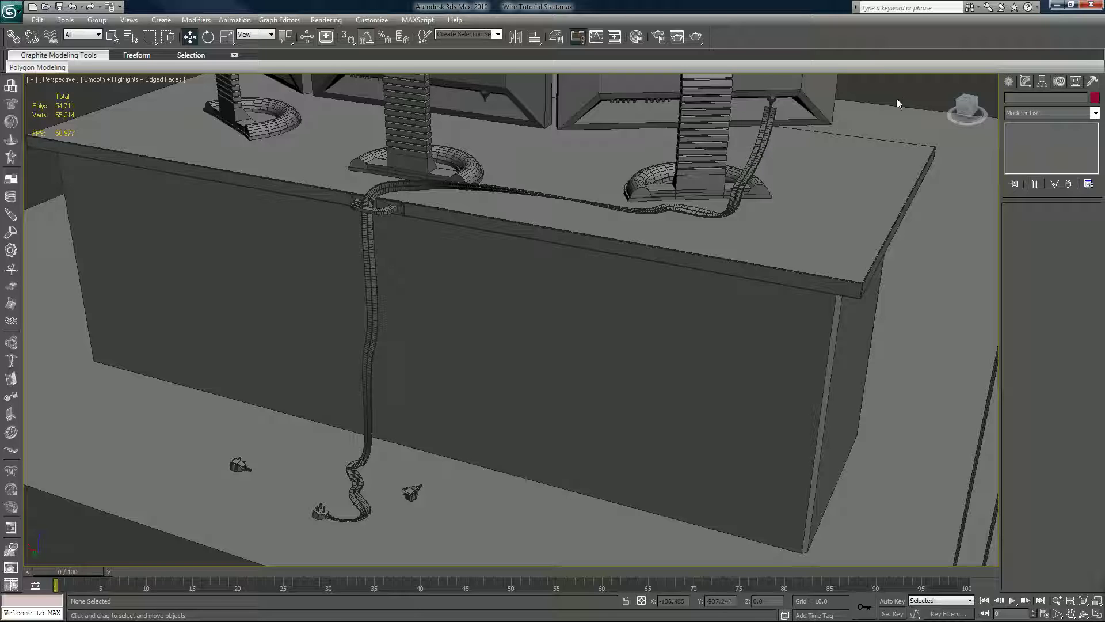
# Step: Turn off the cable mesh's Path Deform binding and inspect the vertices of the path spline on its own
pyautogui.click(758, 148)
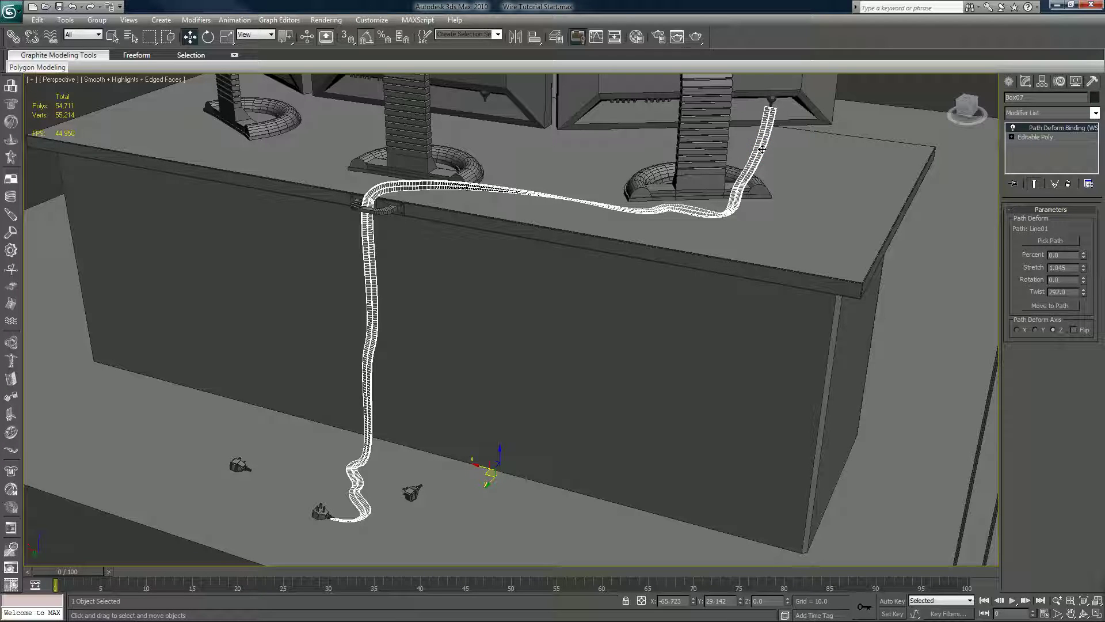
pyautogui.click(1013, 128)
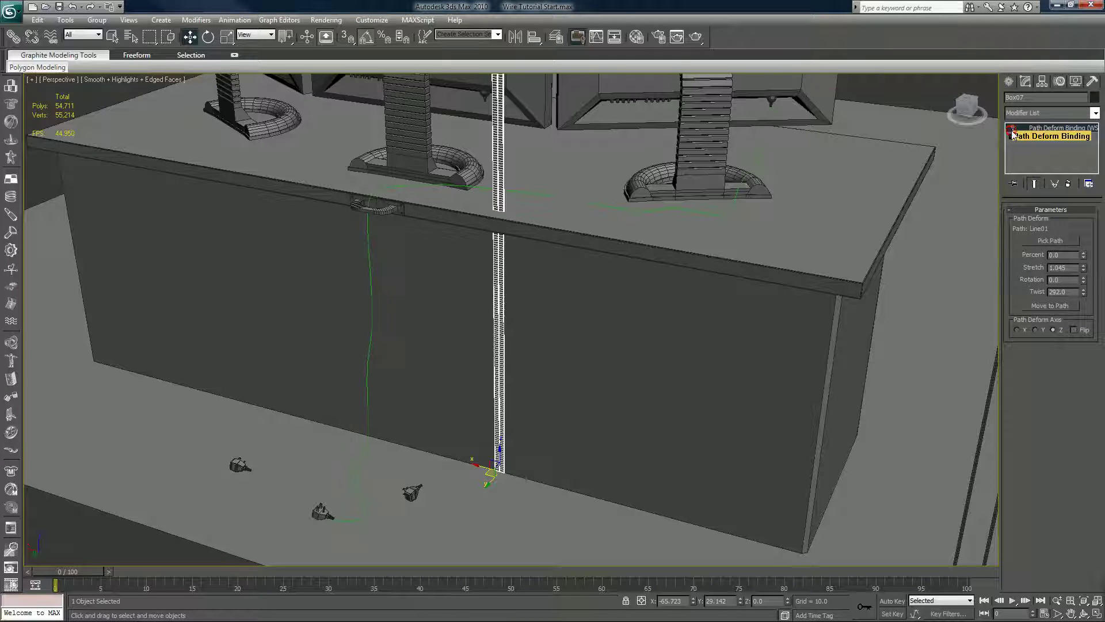
pyautogui.click(764, 135)
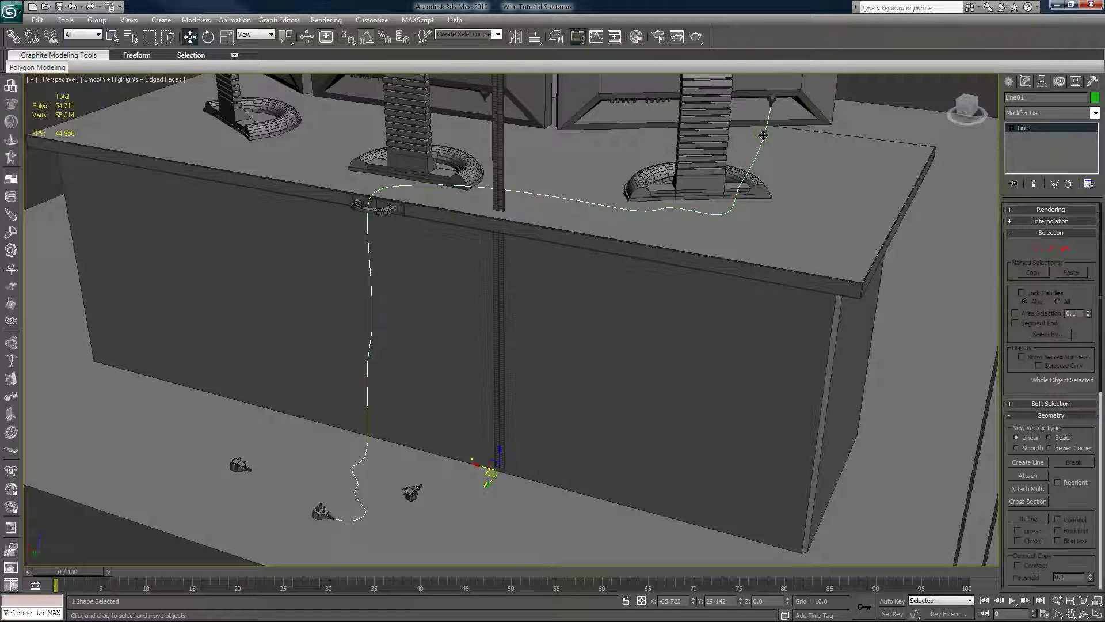
pyautogui.click(1036, 248)
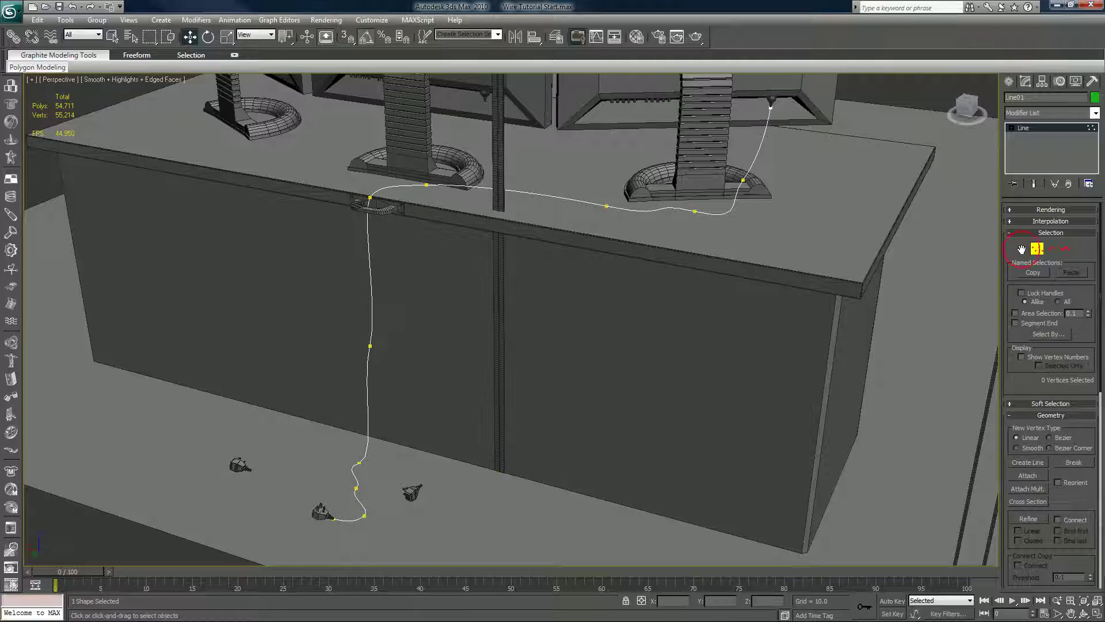
pyautogui.click(1036, 249)
# Step: Select the end monitor and, with Auto Key on at frame 50, slide it to about X -178.9, Y -57.9 to animate it
pyautogui.click(747, 185)
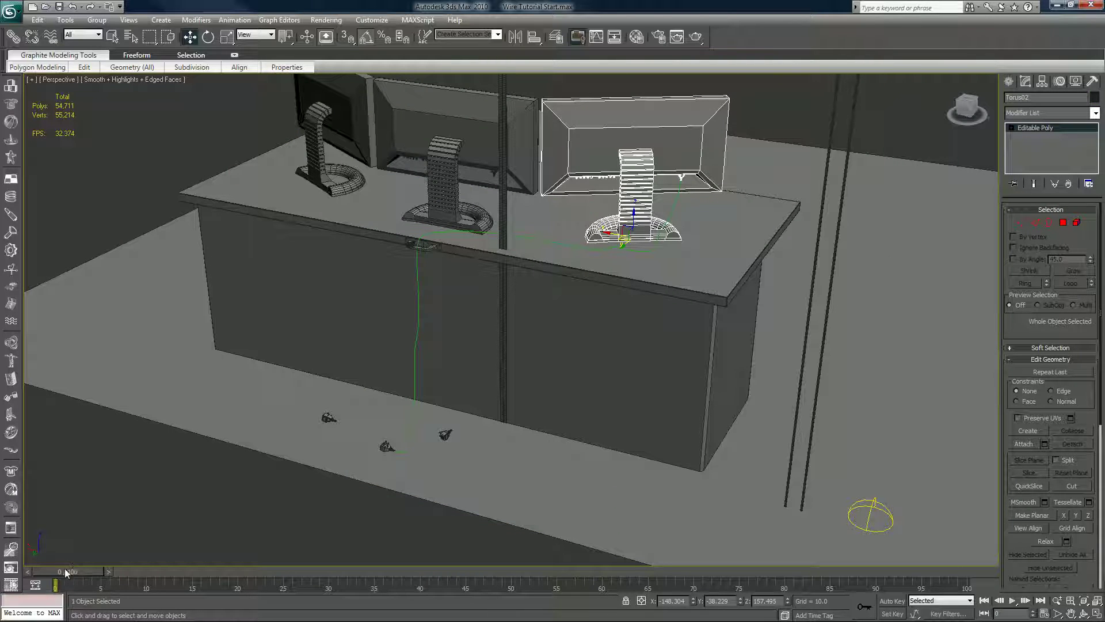
pyautogui.moveTo(67, 572); pyautogui.dragTo(510, 573)
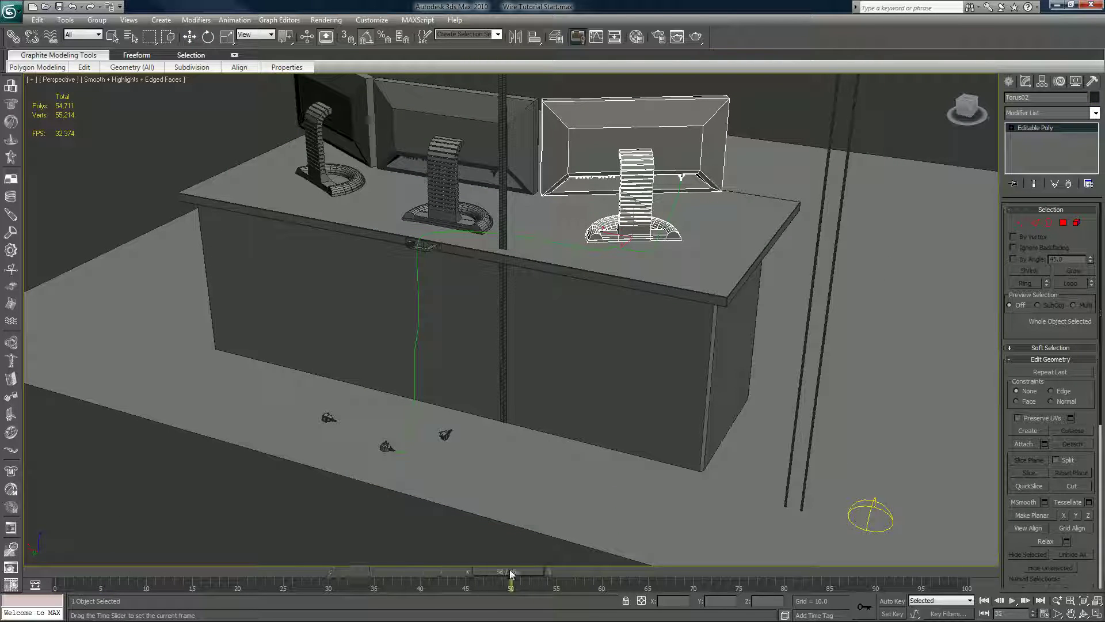
pyautogui.press('w')
pyautogui.keyDown('alt'); pyautogui.moveTo(736, 314); pyautogui.dragTo(685, 328, button='middle'); pyautogui.keyUp('alt')
pyautogui.click(889, 602)
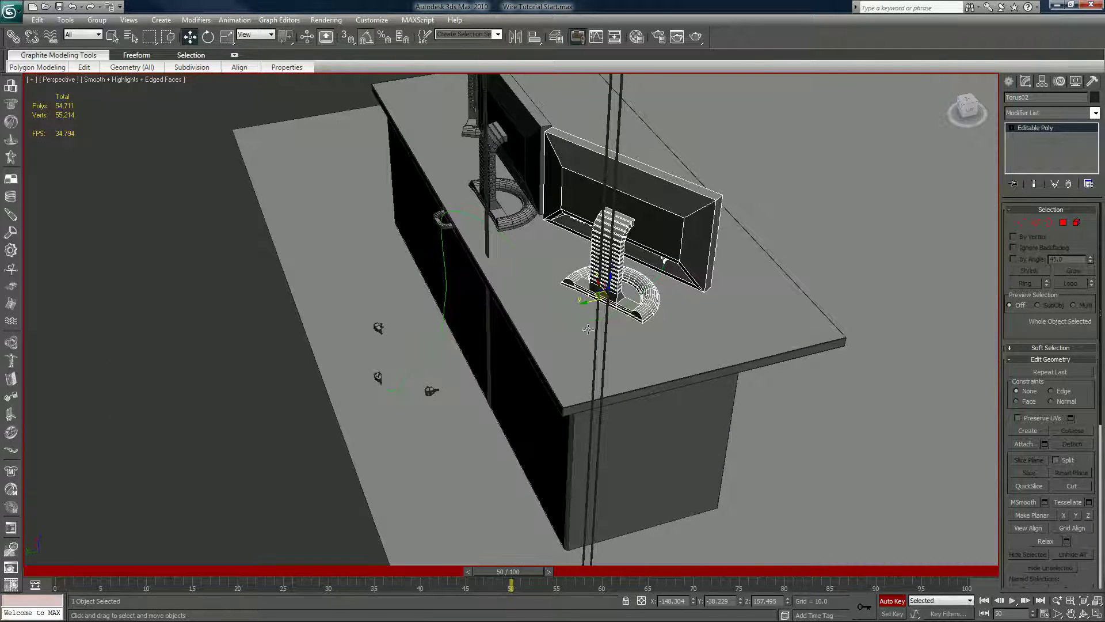
pyautogui.moveTo(588, 300); pyautogui.dragTo(633, 324)
pyautogui.moveTo(619, 345)
pyautogui.keyDown('alt'); pyautogui.mouseDown(button='middle')
pyautogui.moveTo(666, 333)
pyautogui.moveTo(625, 353)
pyautogui.mouseUp(button='middle'); pyautogui.keyUp('alt')
pyautogui.scroll(2, 624, 353)
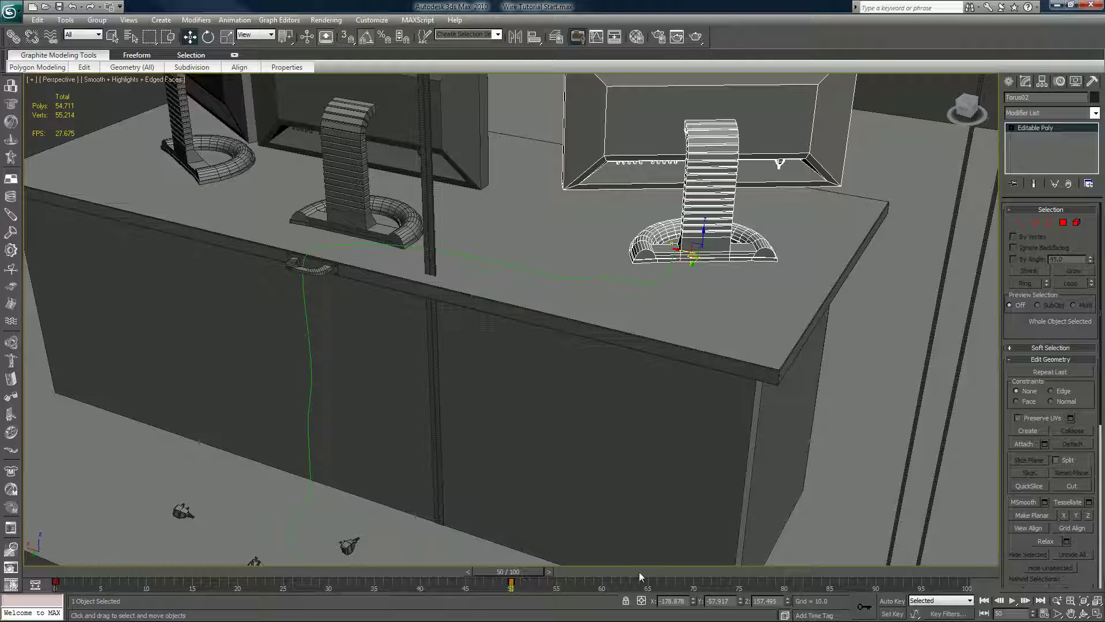
# Step: Select the path spline, enable Auto Key at frame 50, and move vertex 1 onto the shifted monitor's plug at about X -207.6, Y -65.8
pyautogui.click(622, 281)
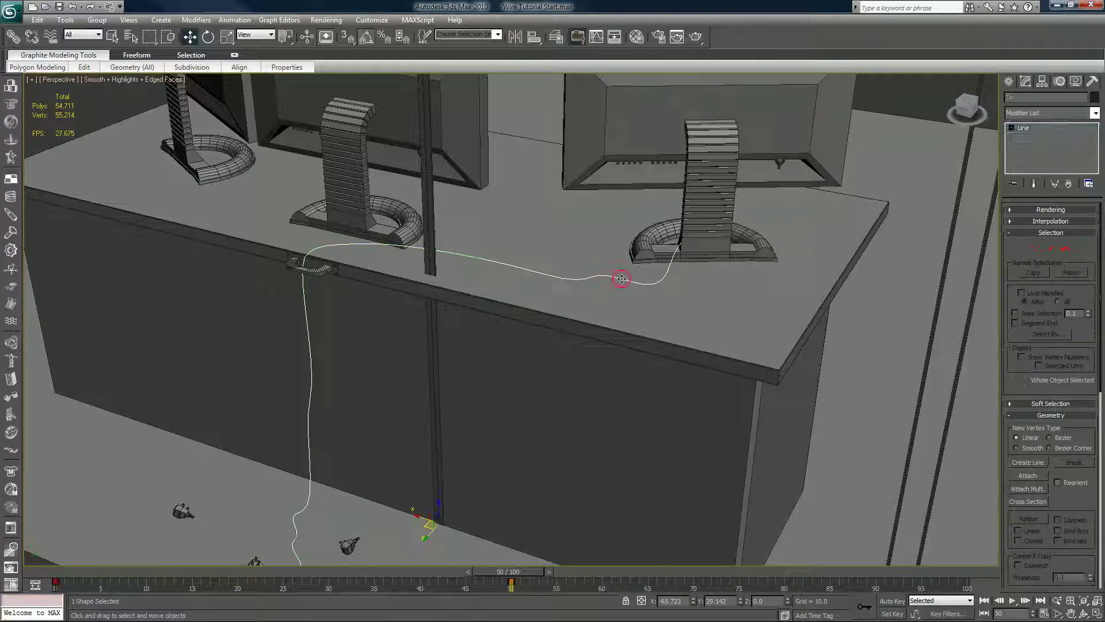
pyautogui.click(892, 600)
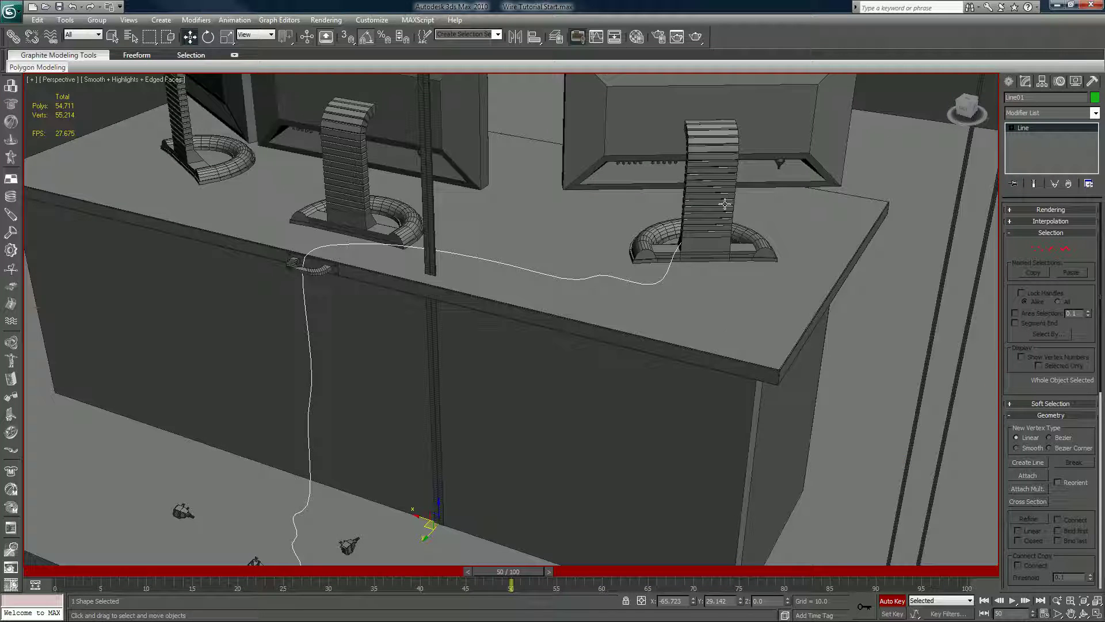
pyautogui.click(1037, 248)
pyautogui.moveTo(707, 217); pyautogui.dragTo(657, 267)
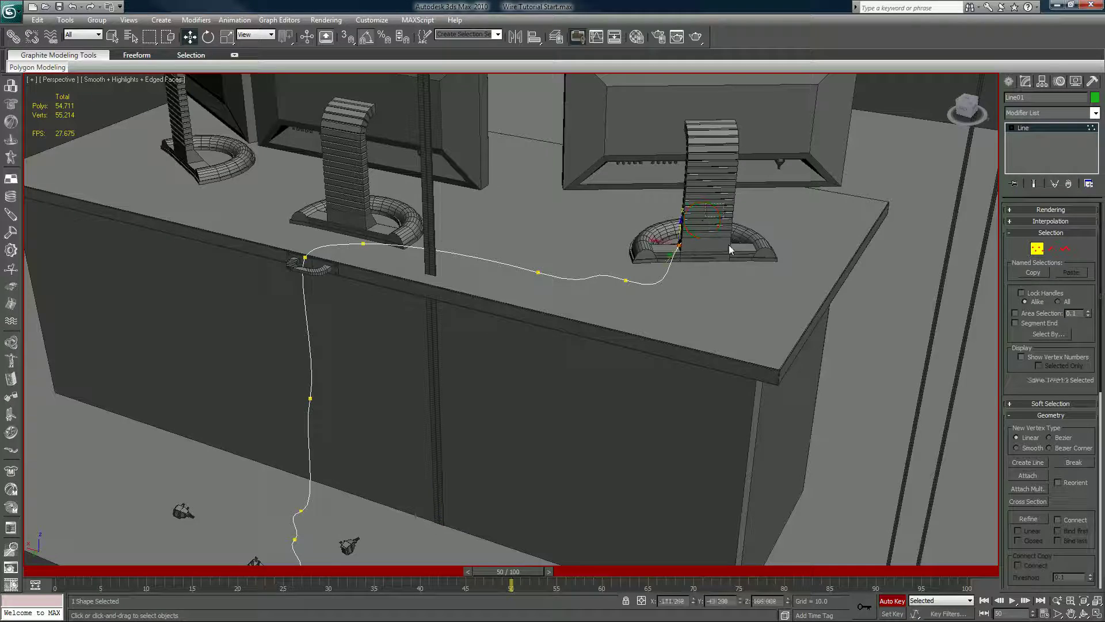
pyautogui.keyDown('alt'); pyautogui.moveTo(755, 232); pyautogui.dragTo(652, 205, button='middle'); pyautogui.keyUp('alt')
pyautogui.click(611, 216)
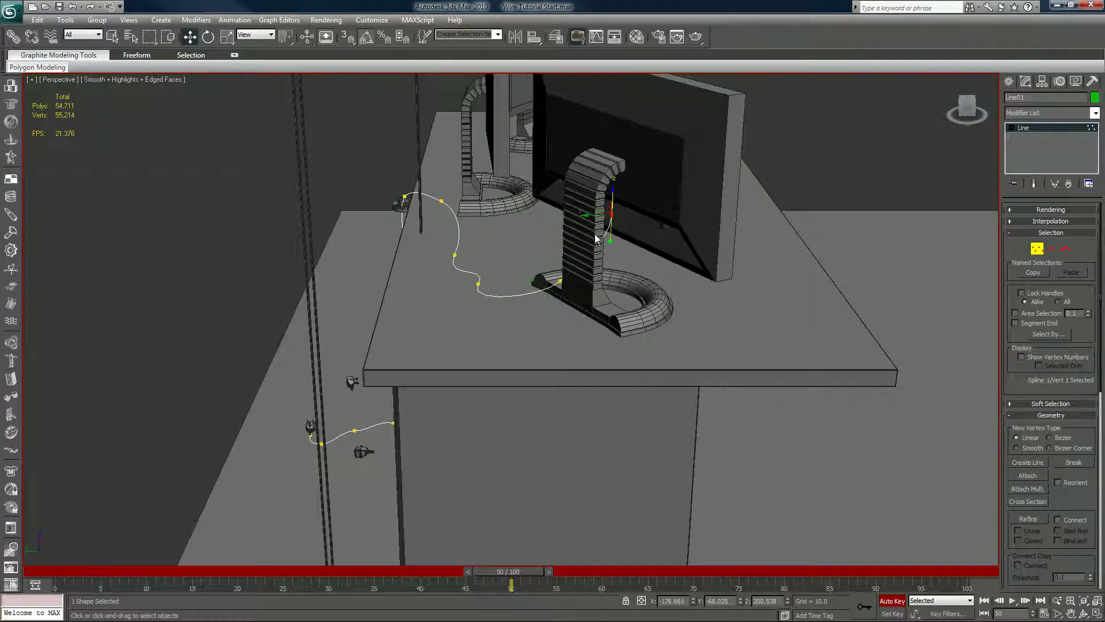
pyautogui.hotkey('alt', 'w')
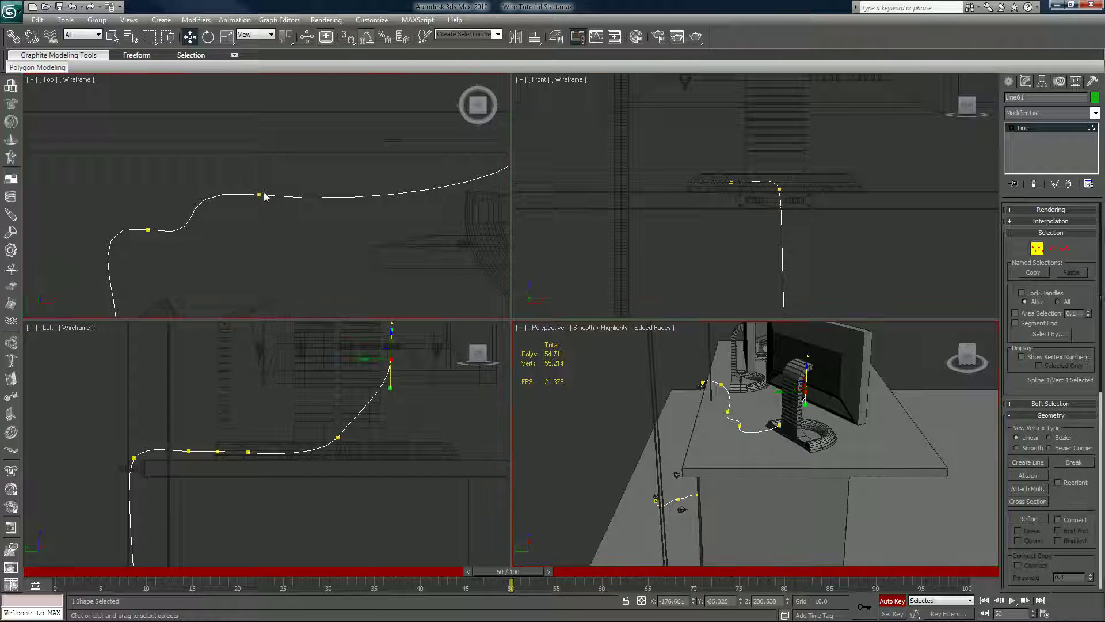
pyautogui.moveTo(264, 196); pyautogui.dragTo(301, 138, button='middle')
pyautogui.scroll(-5, 301, 138)
pyautogui.moveTo(269, 187); pyautogui.dragTo(364, 124, button='middle')
pyautogui.scroll(3, 293, 138)
pyautogui.scroll(2, 294, 207)
pyautogui.scroll(1, 318, 174)
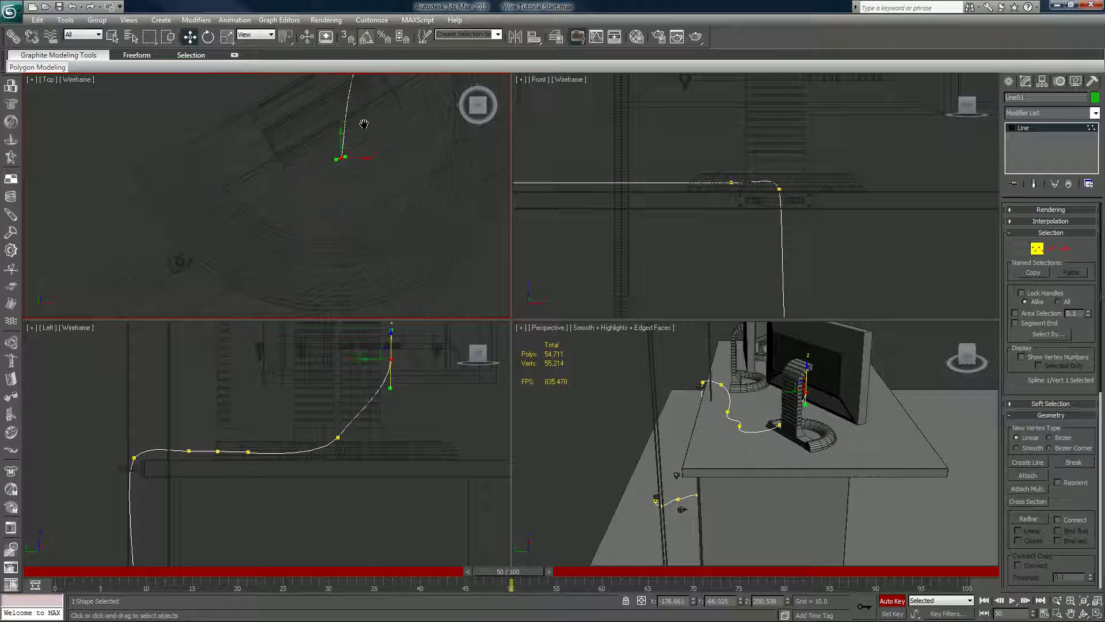
pyautogui.moveTo(356, 146); pyautogui.dragTo(191, 251)
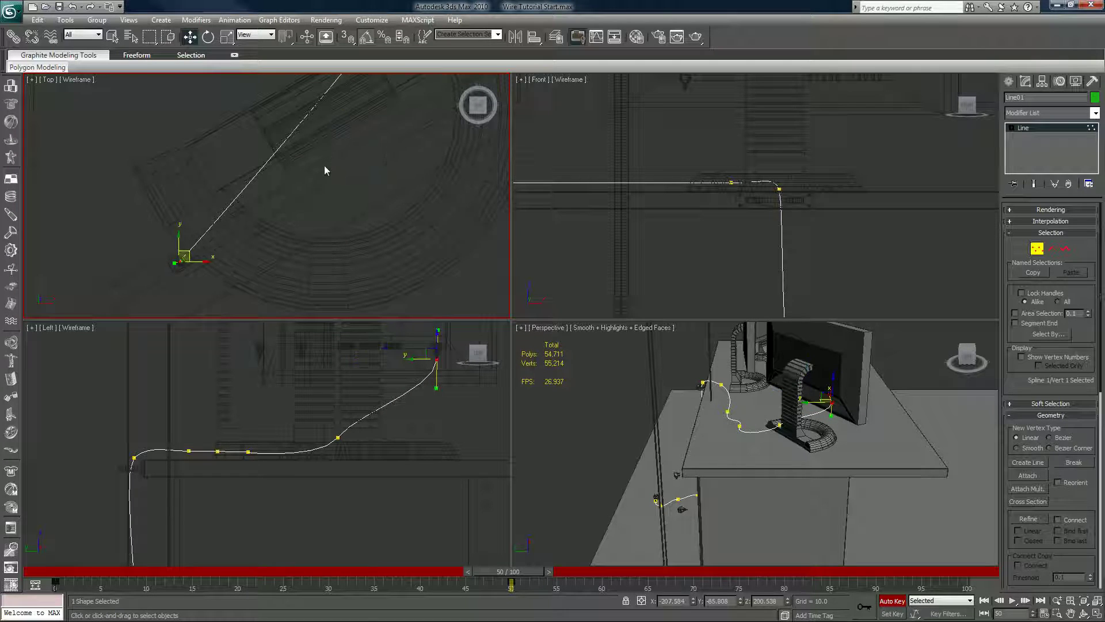
# Step: Select path vertex 2 by the monitor stand and, at frame 20, move it along X to about -184.9
pyautogui.moveTo(324, 164); pyautogui.dragTo(223, 262, button='middle')
pyautogui.scroll(-2, 223, 263)
pyautogui.click(271, 159)
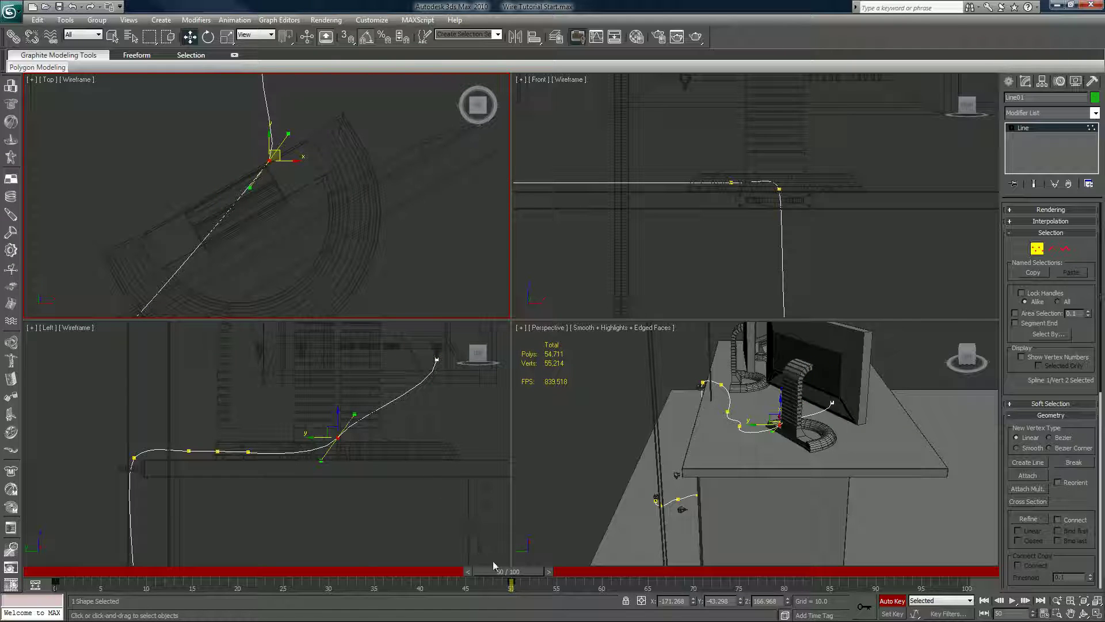
pyautogui.moveTo(493, 570); pyautogui.dragTo(220, 558)
pyautogui.press('w')
pyautogui.rightClick(742, 458)
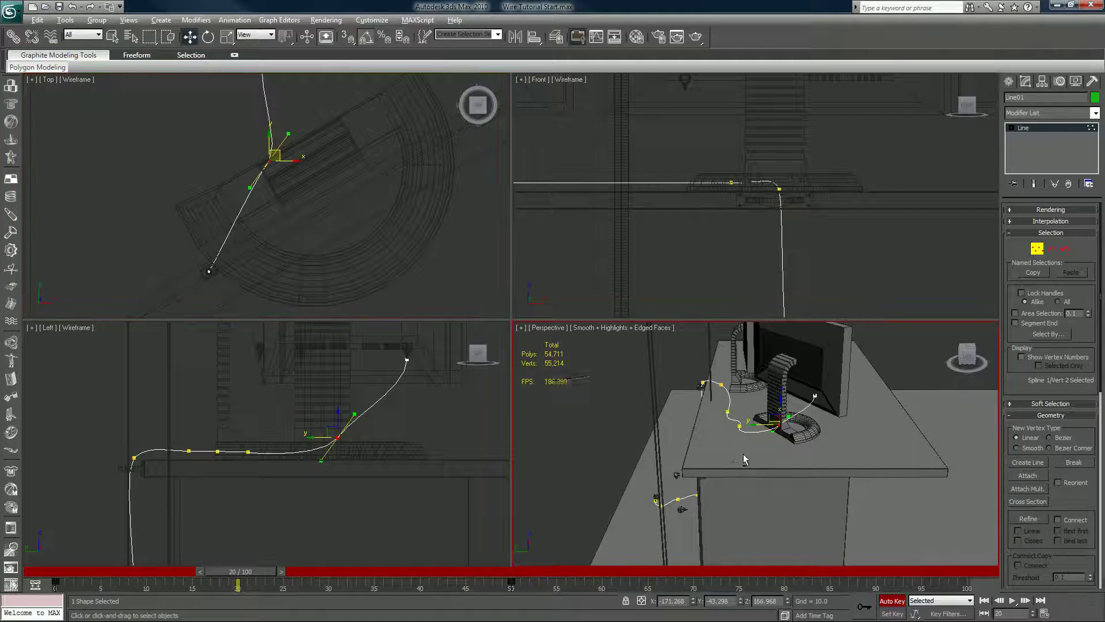
pyautogui.keyDown('alt'); pyautogui.moveTo(745, 457); pyautogui.dragTo(766, 456, button='middle'); pyautogui.keyUp('alt')
pyautogui.hotkey('alt', 'w')
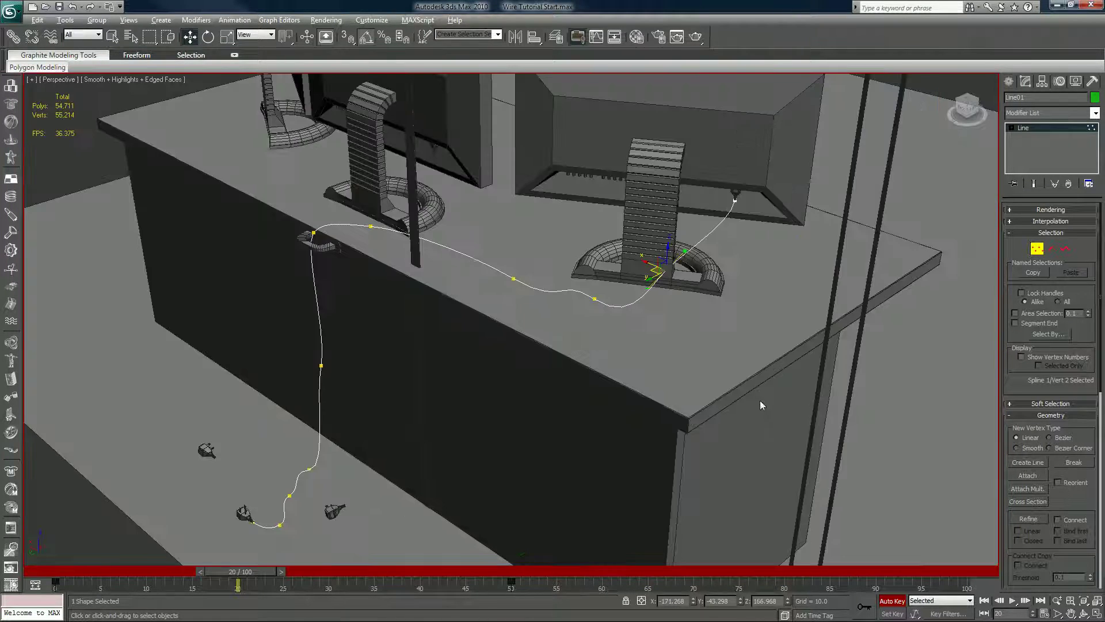
pyautogui.scroll(8, 627, 392)
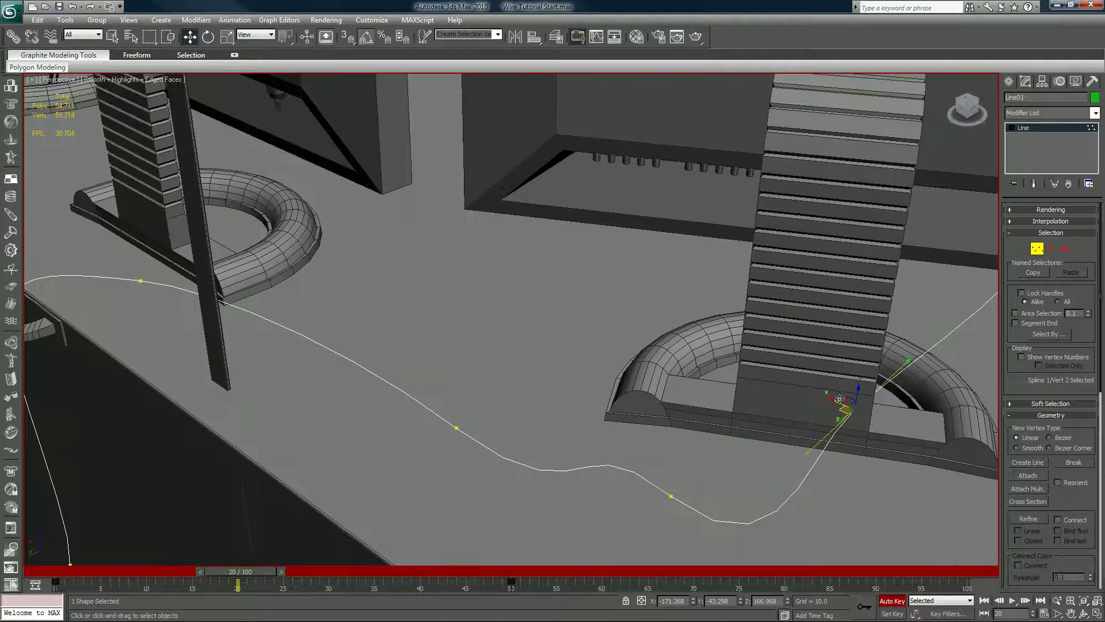
pyautogui.moveTo(840, 399); pyautogui.dragTo(701, 464)
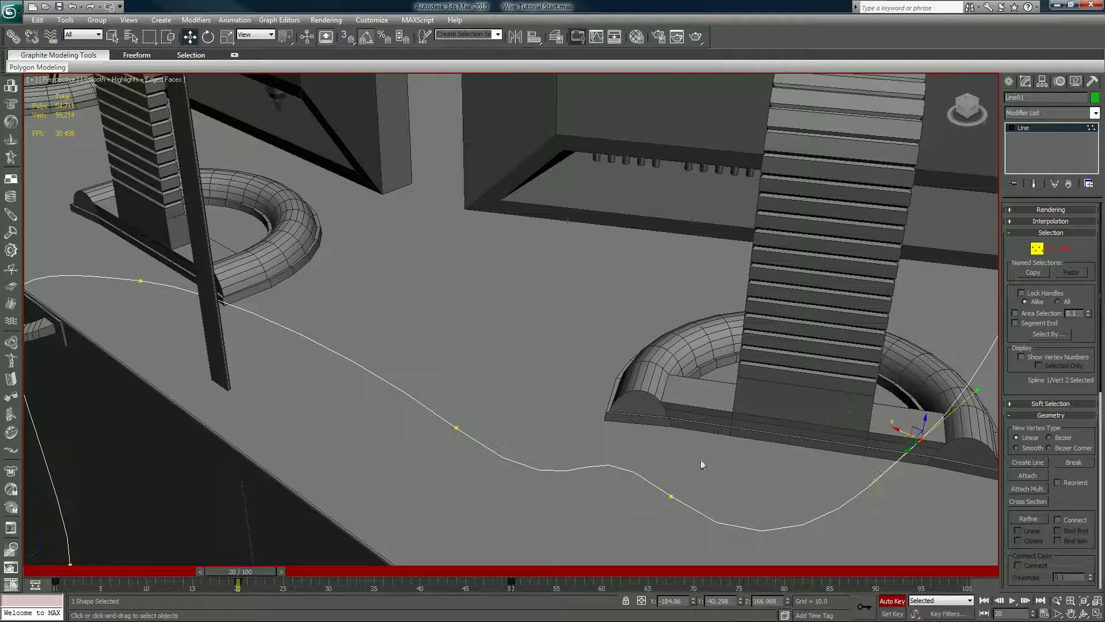
# Step: Still at frame 20, move path vertex 3 to about X -162.9 and vertex 4 to about X -125.7
pyautogui.click(669, 495)
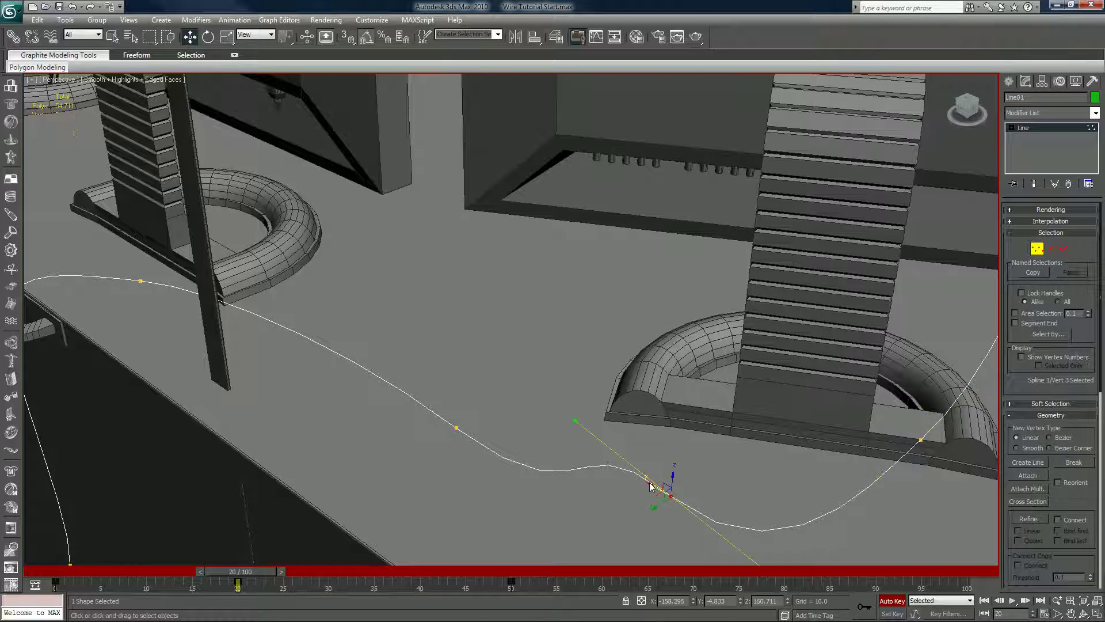
pyautogui.moveTo(651, 483); pyautogui.dragTo(673, 495)
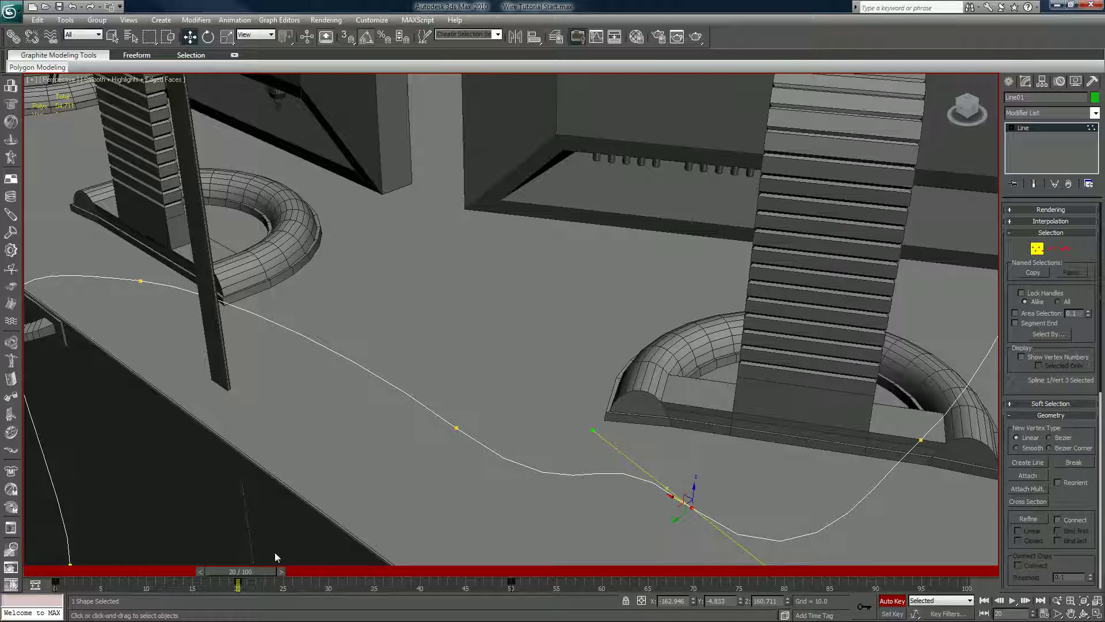
pyautogui.moveTo(248, 578)
pyautogui.mouseDown()
pyautogui.moveTo(69, 577)
pyautogui.moveTo(265, 576)
pyautogui.moveTo(244, 577)
pyautogui.mouseUp()
pyautogui.click(457, 426)
pyautogui.moveTo(441, 418); pyautogui.dragTo(475, 439)
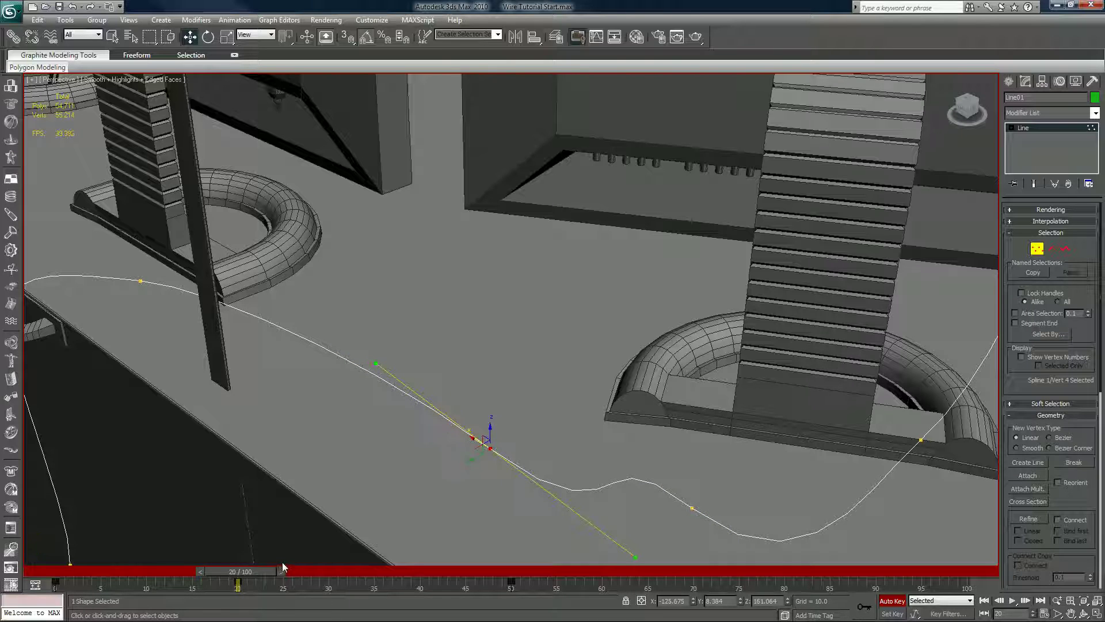
# Step: Review the path's motion between frames 0 and 20, and at frame 20 shift vertex 4 back toward the middle monitor
pyautogui.moveTo(257, 571); pyautogui.dragTo(62, 523)
pyautogui.press('w')
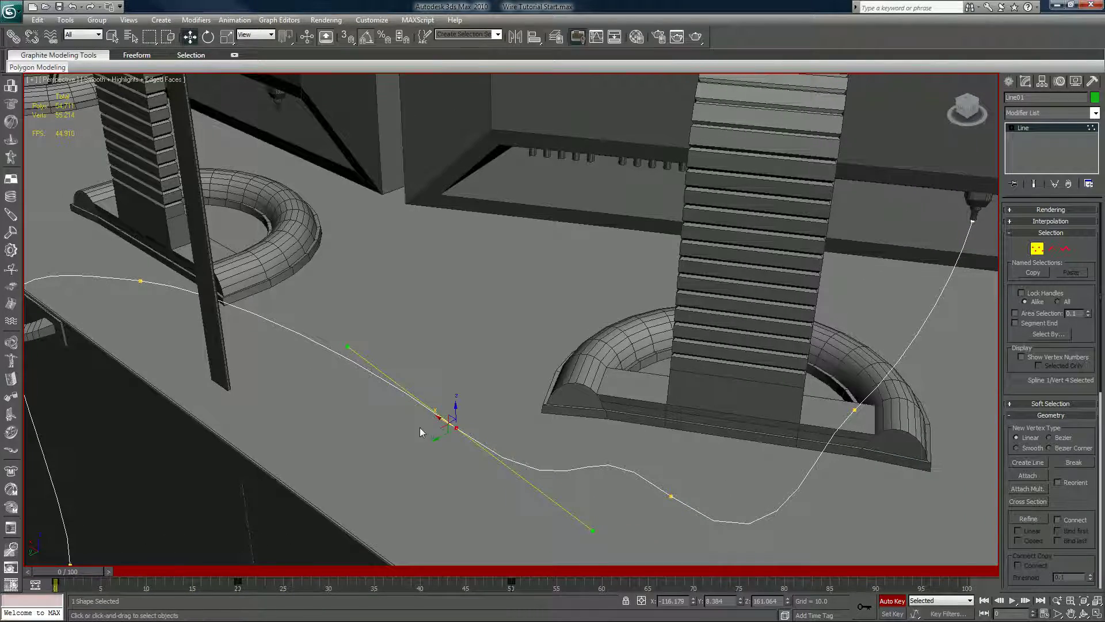
pyautogui.scroll(-8, 419, 427)
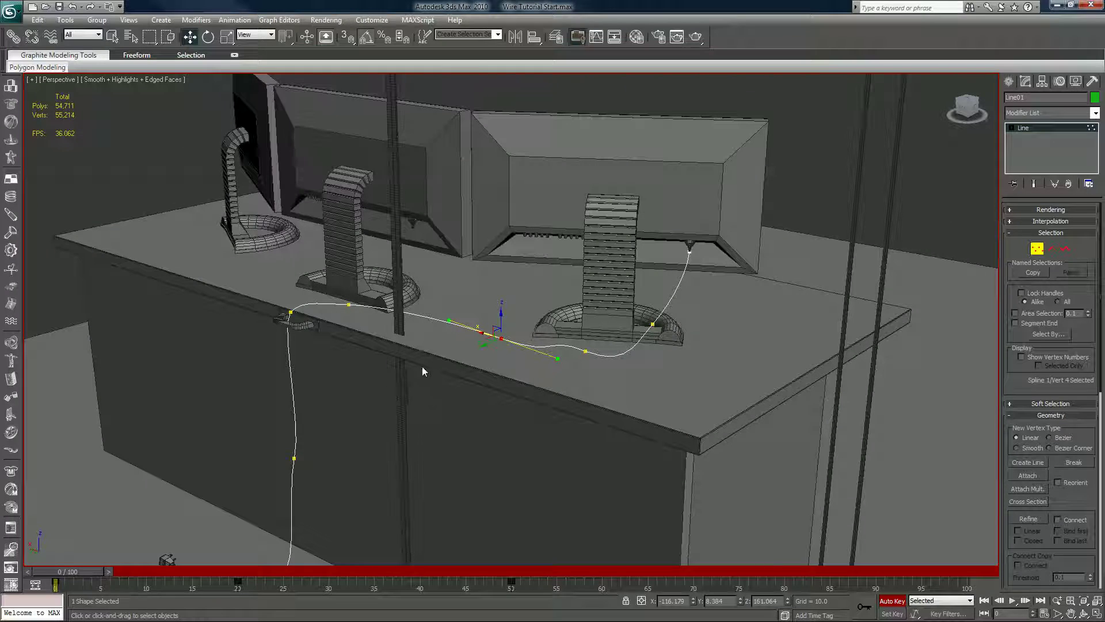
pyautogui.click(350, 305)
pyautogui.moveTo(79, 568); pyautogui.dragTo(254, 589)
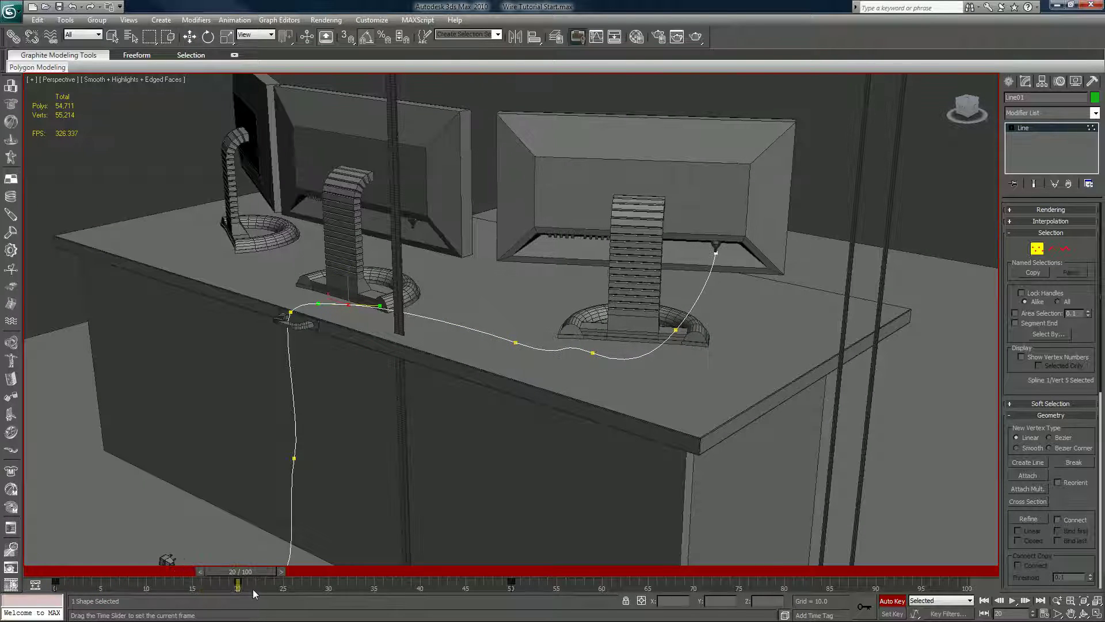
pyautogui.click(516, 340)
pyautogui.moveTo(495, 337); pyautogui.dragTo(480, 334)
pyautogui.moveTo(249, 577)
pyautogui.mouseDown()
pyautogui.moveTo(130, 571)
pyautogui.moveTo(240, 568)
pyautogui.mouseUp()
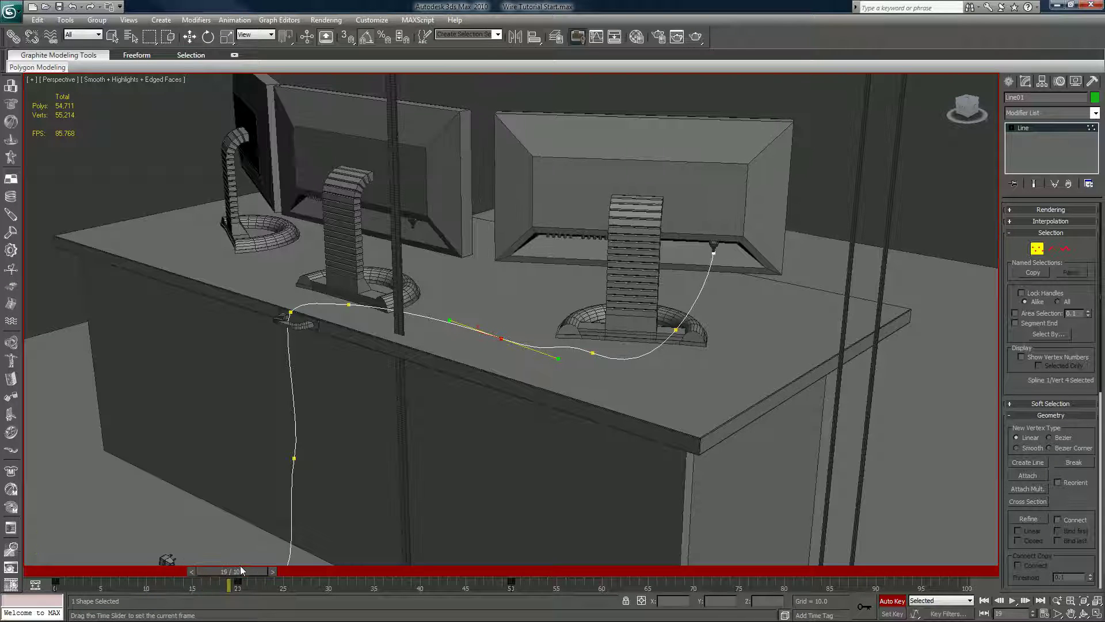
# Step: At frame 20, smooth the bend at vertex 3 with its tangent handle and move vertex 2 to about X -182.8, Y -42.8
pyautogui.click(593, 352)
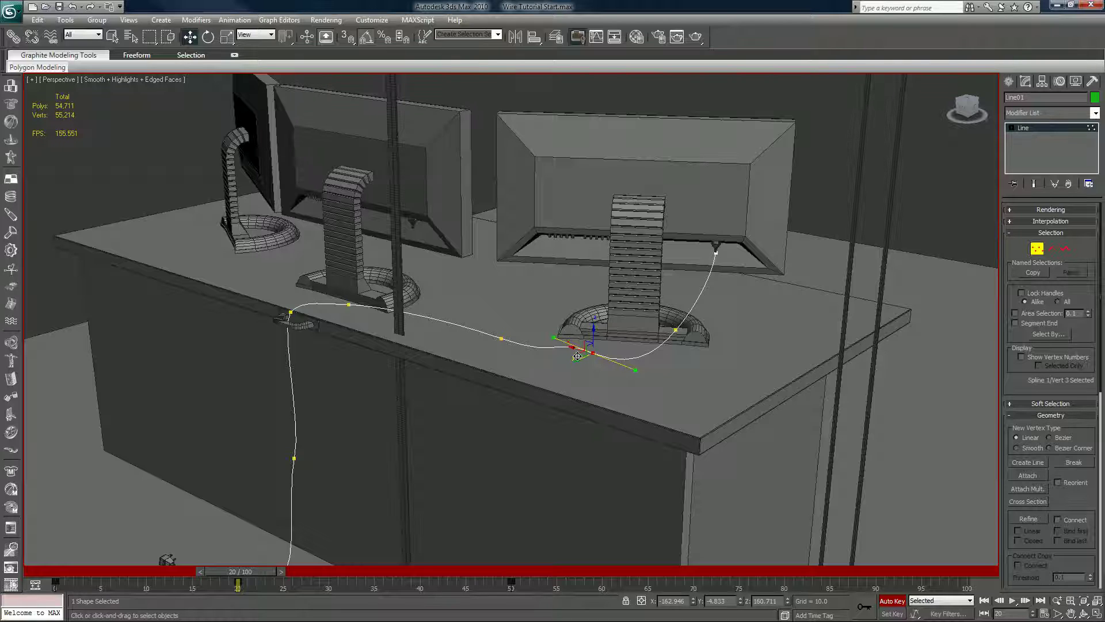
pyautogui.moveTo(578, 354); pyautogui.dragTo(646, 361)
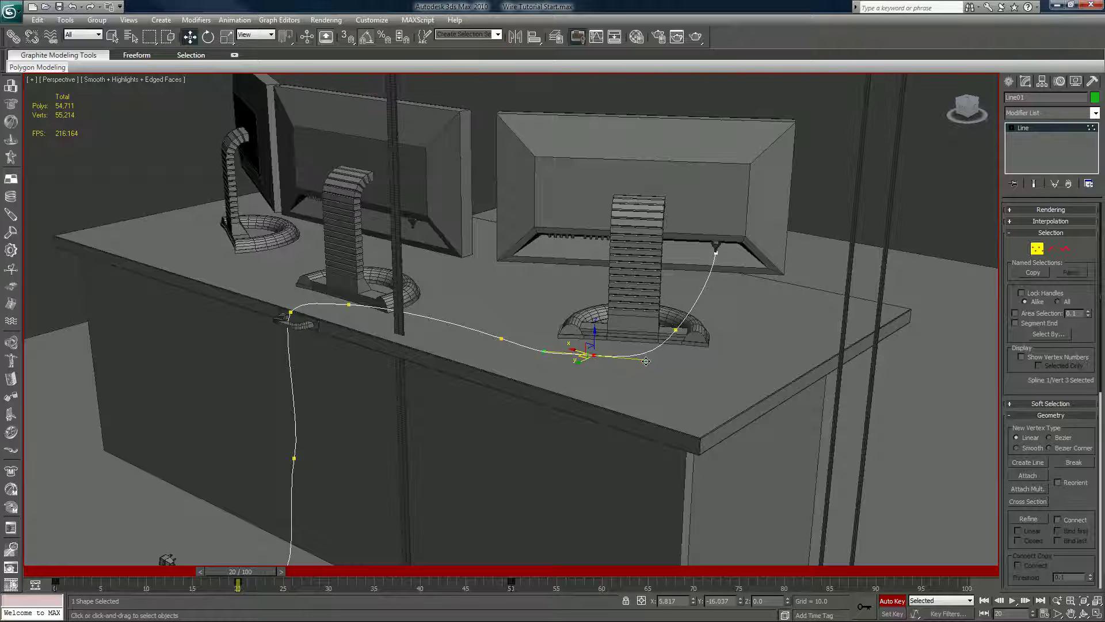
pyautogui.click(677, 329)
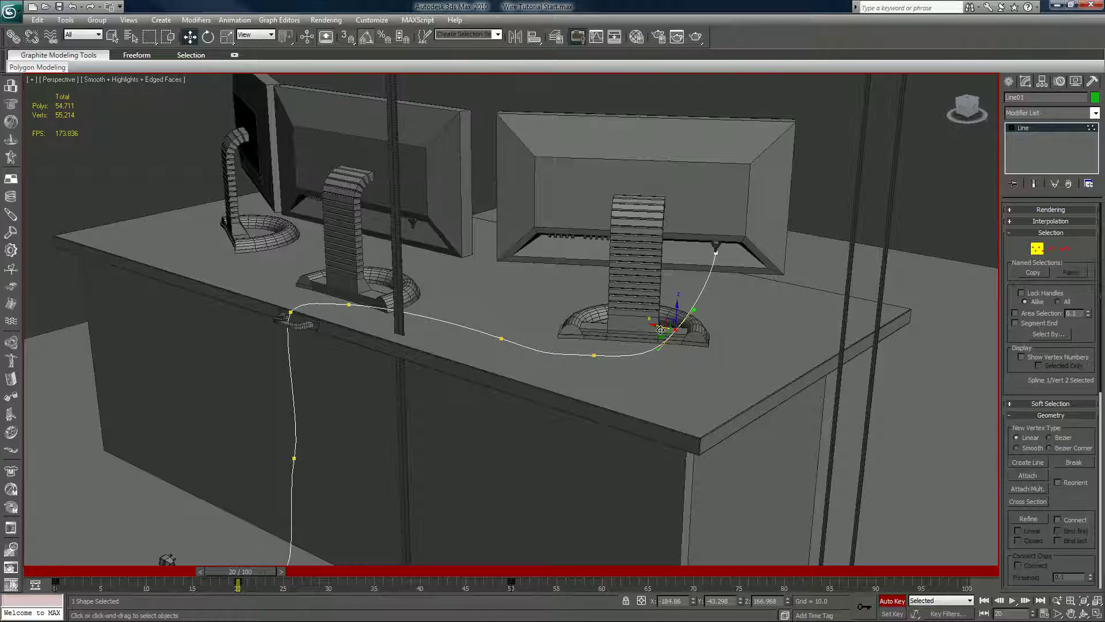
pyautogui.moveTo(660, 332); pyautogui.dragTo(655, 332)
# Step: Go to frame 35 and move path vertex 2 to about X -194.5, Y -52.6, following the monitor stand
pyautogui.moveTo(232, 576); pyautogui.dragTo(368, 539)
pyautogui.press('w')
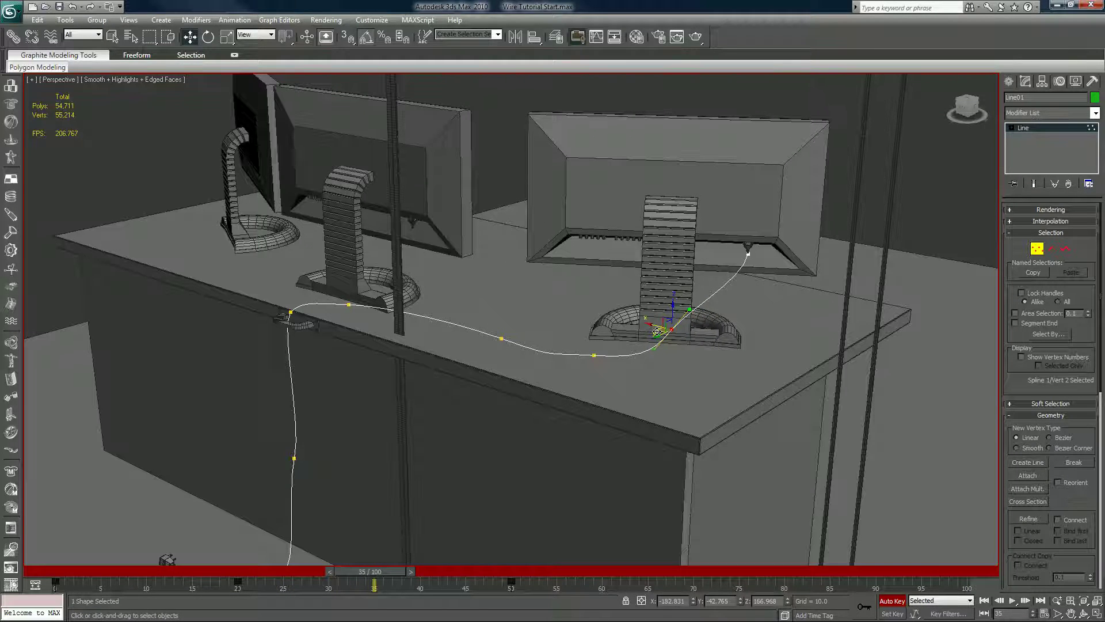
pyautogui.moveTo(657, 332); pyautogui.dragTo(718, 326)
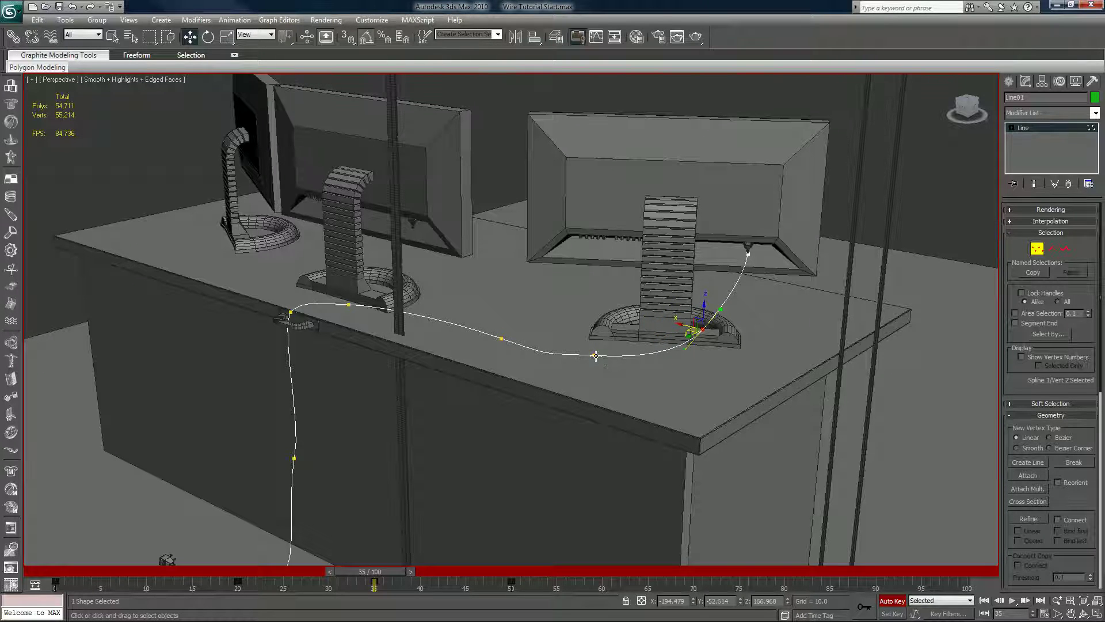
# Step: Select path vertices 3 and 4 together and shift them across the desktop toward the moving monitor at frame 35
pyautogui.click(595, 355)
pyautogui.keyDown('ctrl'); pyautogui.click(502, 337); pyautogui.keyUp('ctrl')
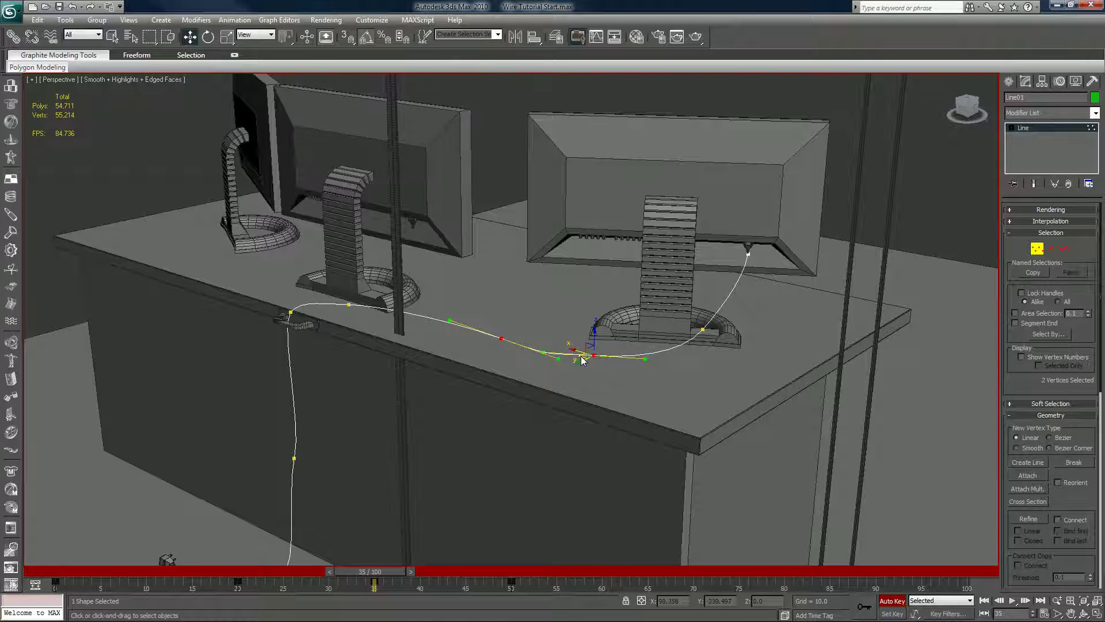
pyautogui.moveTo(582, 360); pyautogui.dragTo(586, 356, button='middle')
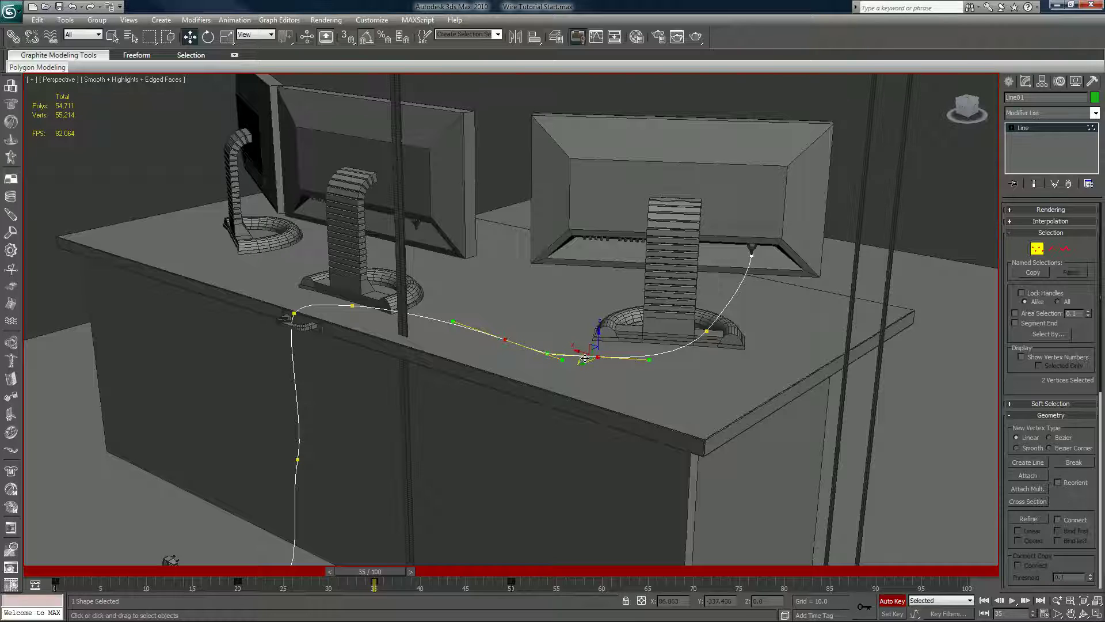
pyautogui.moveTo(585, 358); pyautogui.dragTo(608, 360)
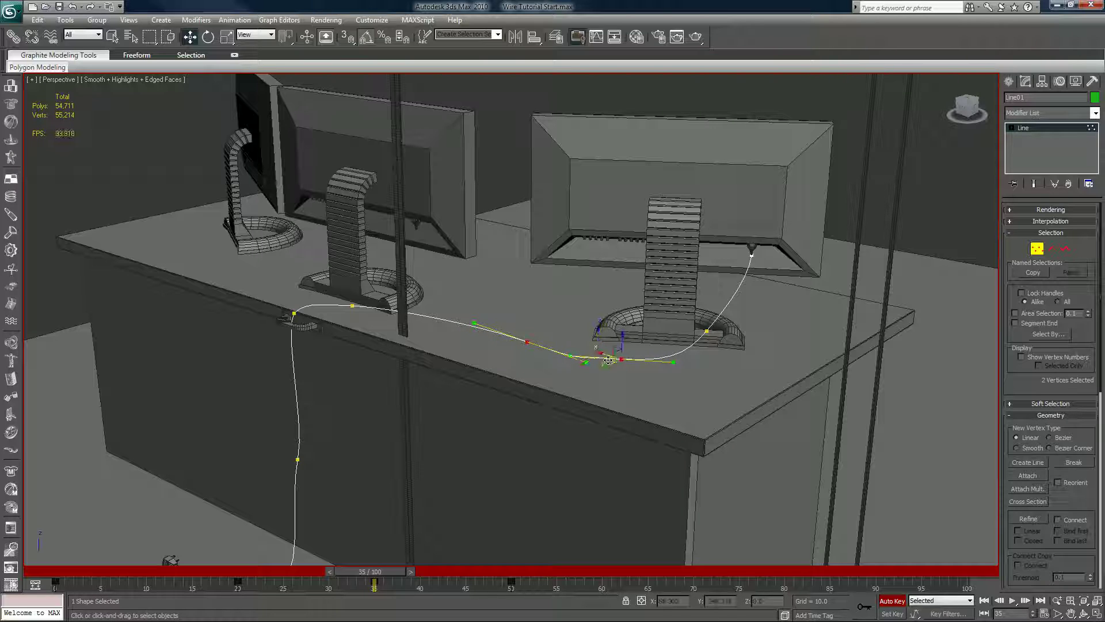
pyautogui.click(513, 343)
pyautogui.moveTo(474, 321); pyautogui.dragTo(455, 332)
# Step: Move path vertex 5, beside the middle monitor's stand, to about X -37.0, Y 19.1 at frame 35
pyautogui.click(353, 306)
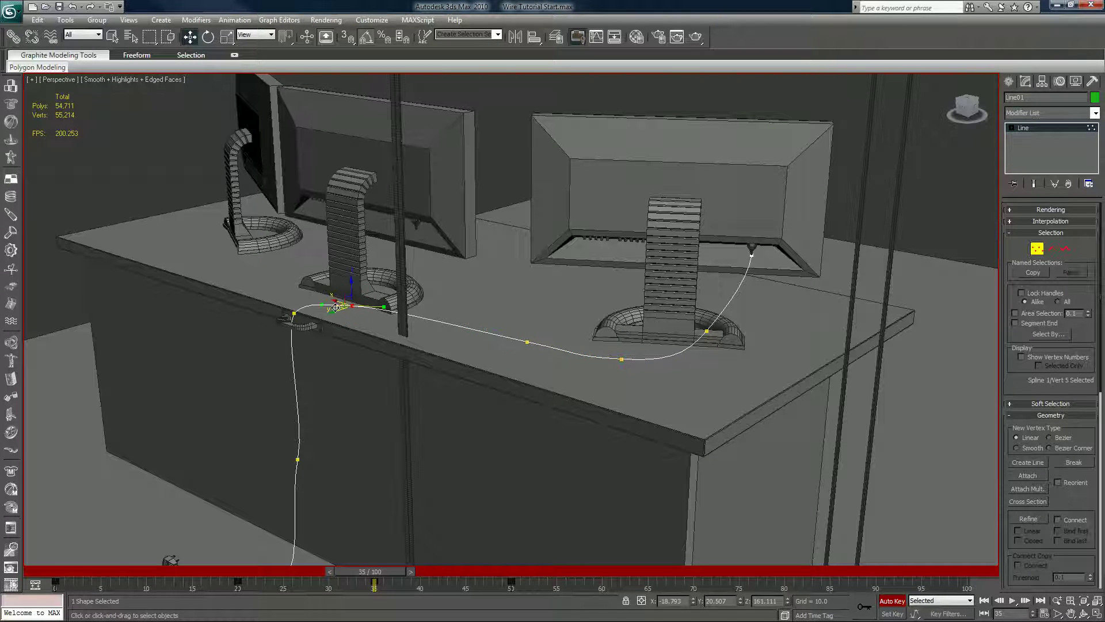
pyautogui.moveTo(339, 306); pyautogui.dragTo(363, 312)
pyautogui.click(364, 313)
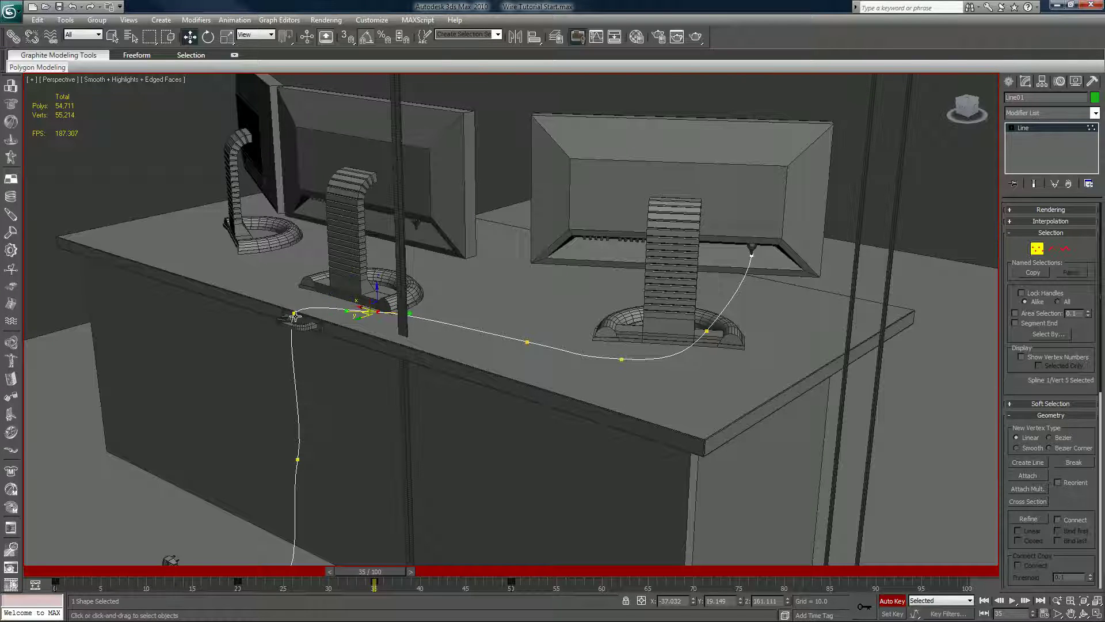
# Step: Reposition path vertex 6, above the desk-edge cable holder, to about X 1.5, Y 31.1, Z 164.6 at frame 35
pyautogui.moveTo(294, 314); pyautogui.dragTo(321, 276)
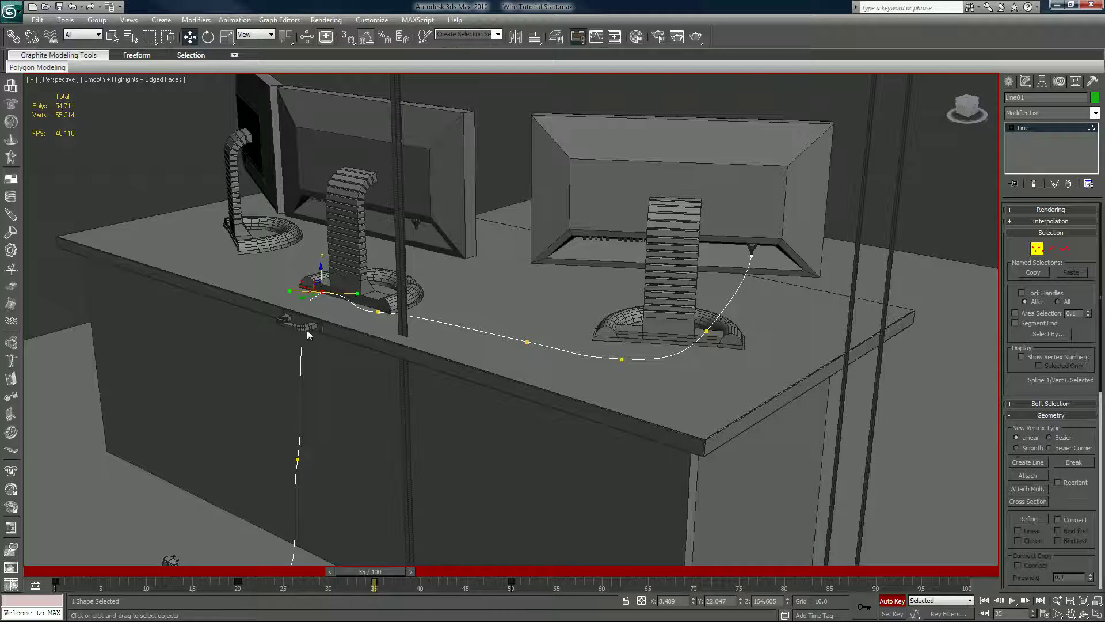
pyautogui.keyDown('alt'); pyautogui.moveTo(306, 330); pyautogui.dragTo(344, 347, button='middle'); pyautogui.keyUp('alt')
pyautogui.moveTo(318, 345)
pyautogui.mouseDown()
pyautogui.moveTo(377, 335)
pyautogui.moveTo(361, 328)
pyautogui.moveTo(320, 363)
pyautogui.mouseUp()
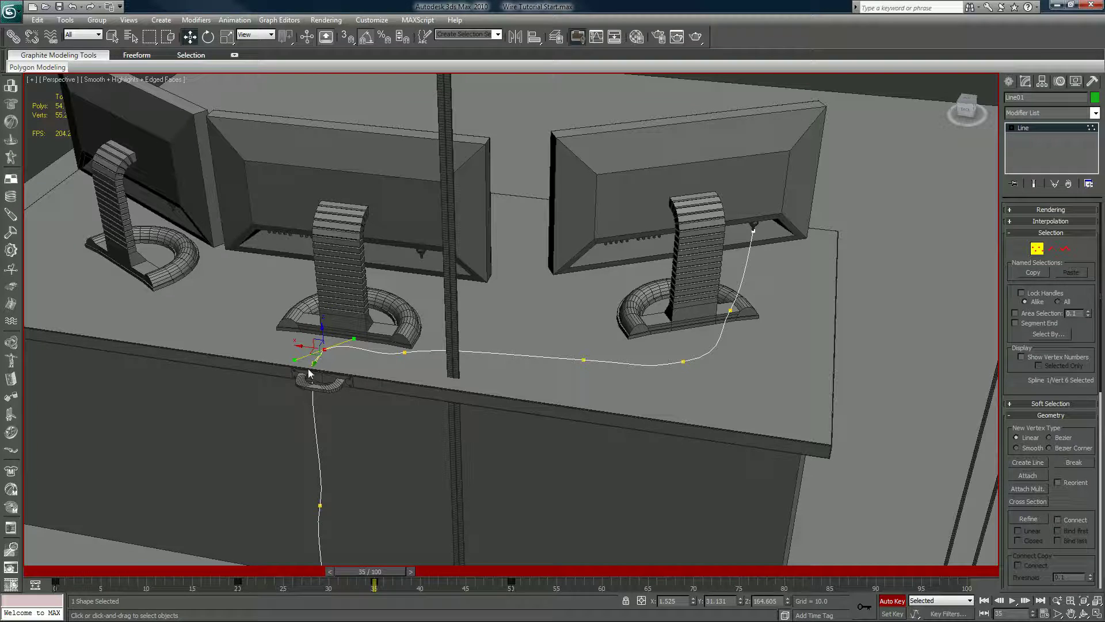
# Step: Scrub the path's animation back to frame 9 and turn off Auto Key recording
pyautogui.moveTo(393, 569); pyautogui.dragTo(151, 552)
pyautogui.press('w')
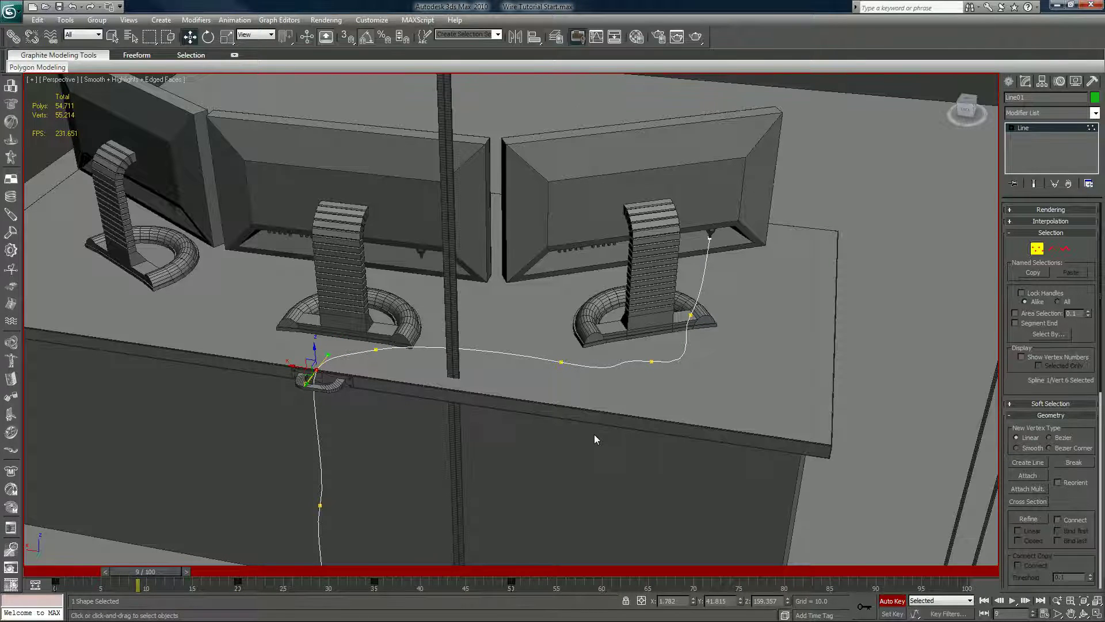
pyautogui.scroll(-3, 594, 434)
pyautogui.click(892, 600)
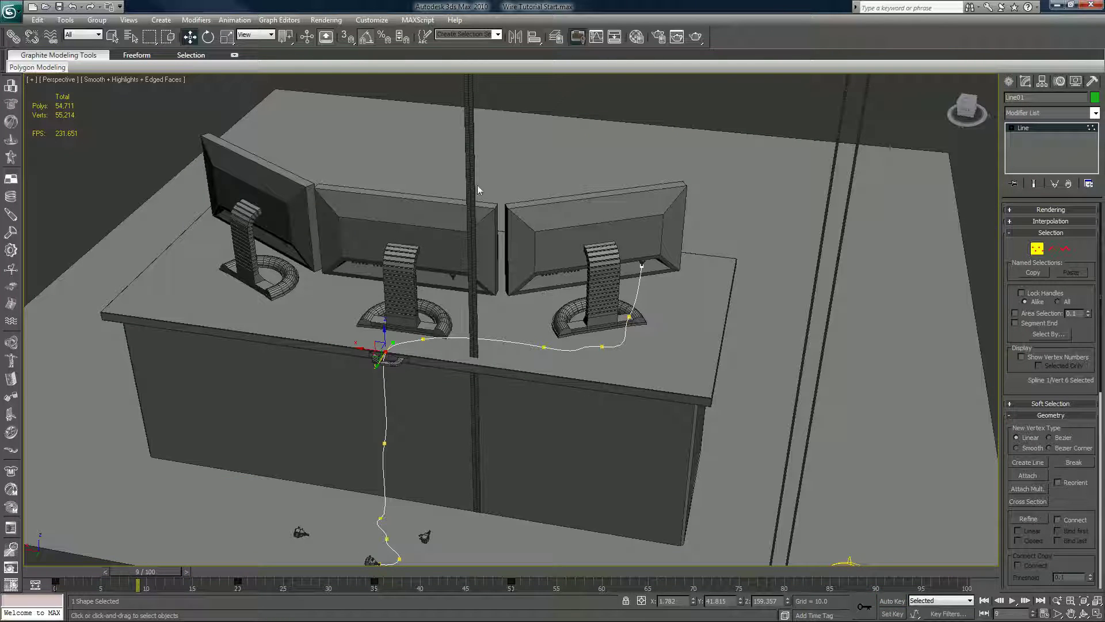
# Step: Leave the spline's vertex editing and re-enable the Path Deform Binding on the upright cable mesh
pyautogui.click(1036, 248)
pyautogui.click(469, 92)
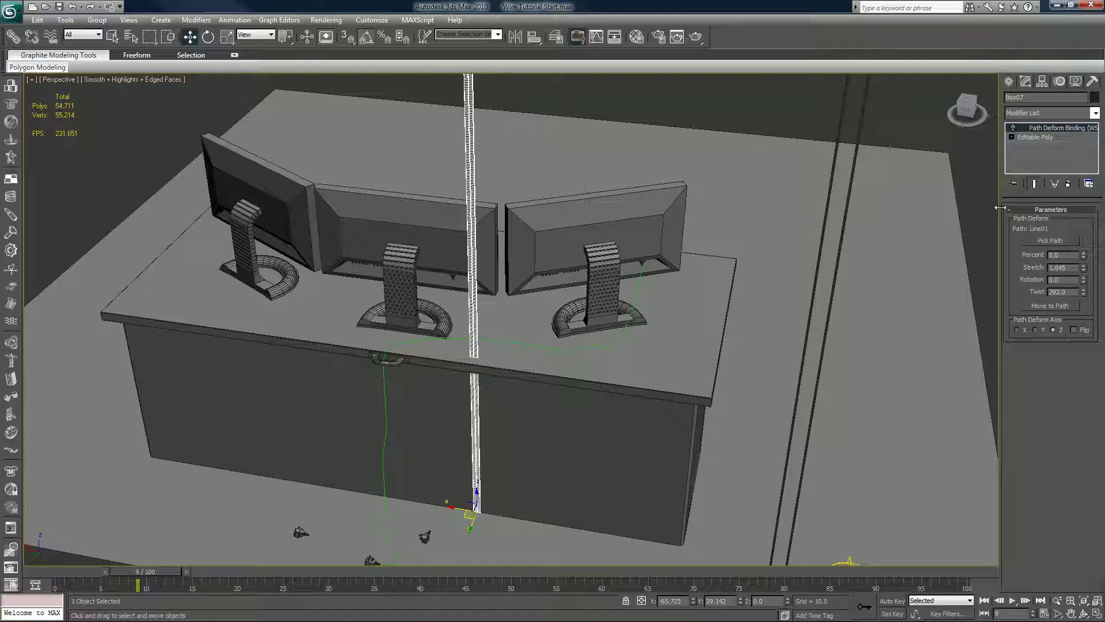
pyautogui.click(1012, 128)
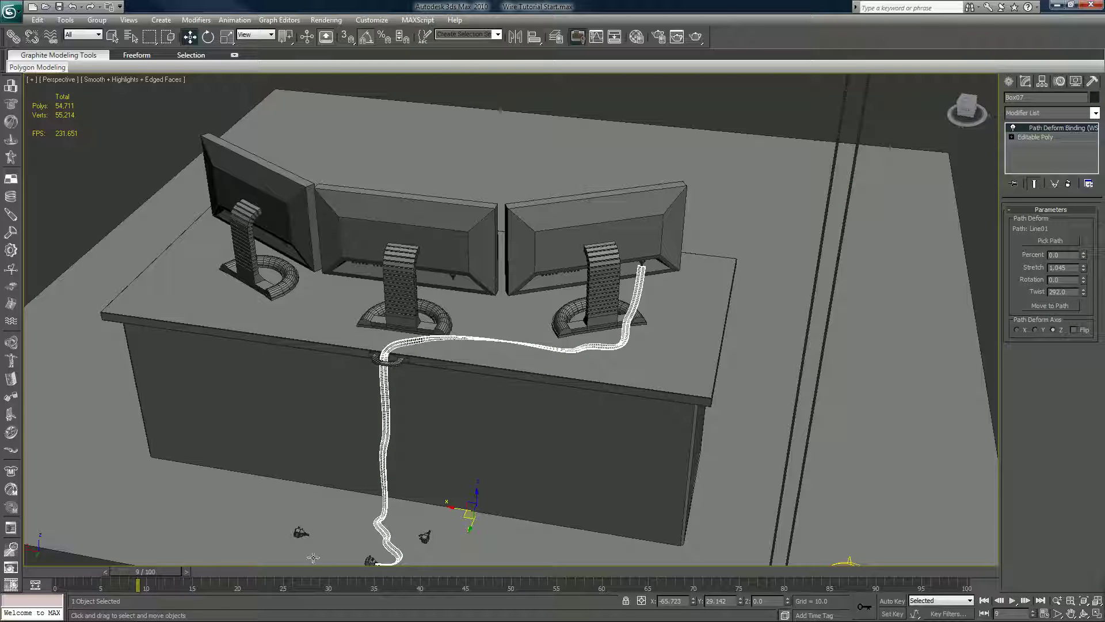
# Step: Scrub the animation to frame 33 and examine the deselected cable following the monitor from a lower angle
pyautogui.moveTo(144, 571)
pyautogui.mouseDown()
pyautogui.moveTo(65, 569)
pyautogui.moveTo(353, 555)
pyautogui.mouseUp()
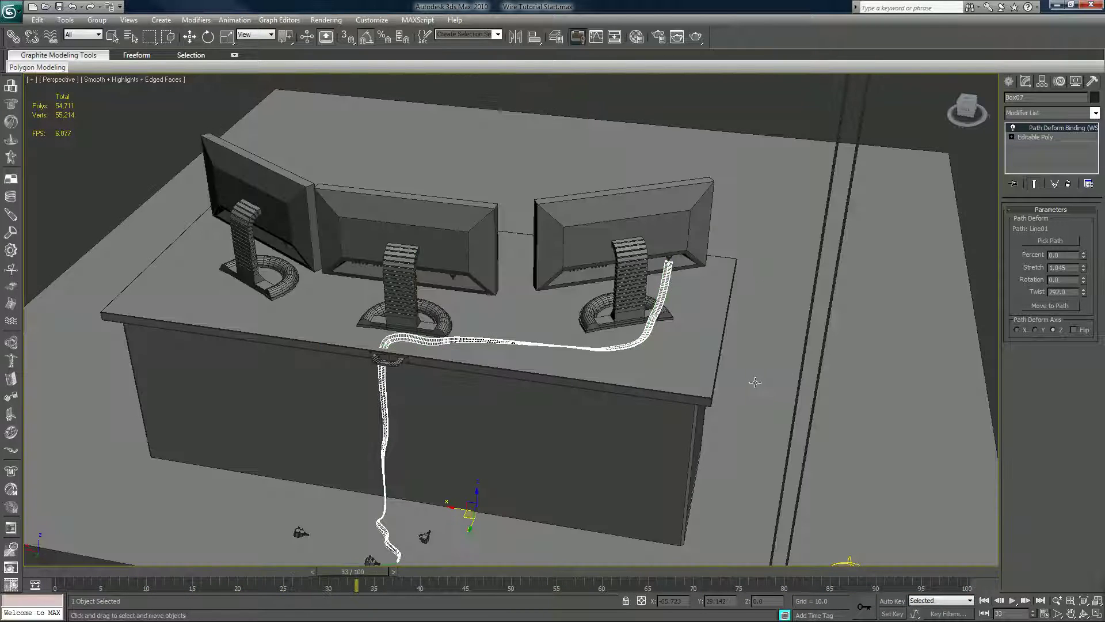
pyautogui.click(880, 136)
pyautogui.keyDown('alt'); pyautogui.moveTo(777, 269); pyautogui.dragTo(767, 258, button='middle'); pyautogui.keyUp('alt')
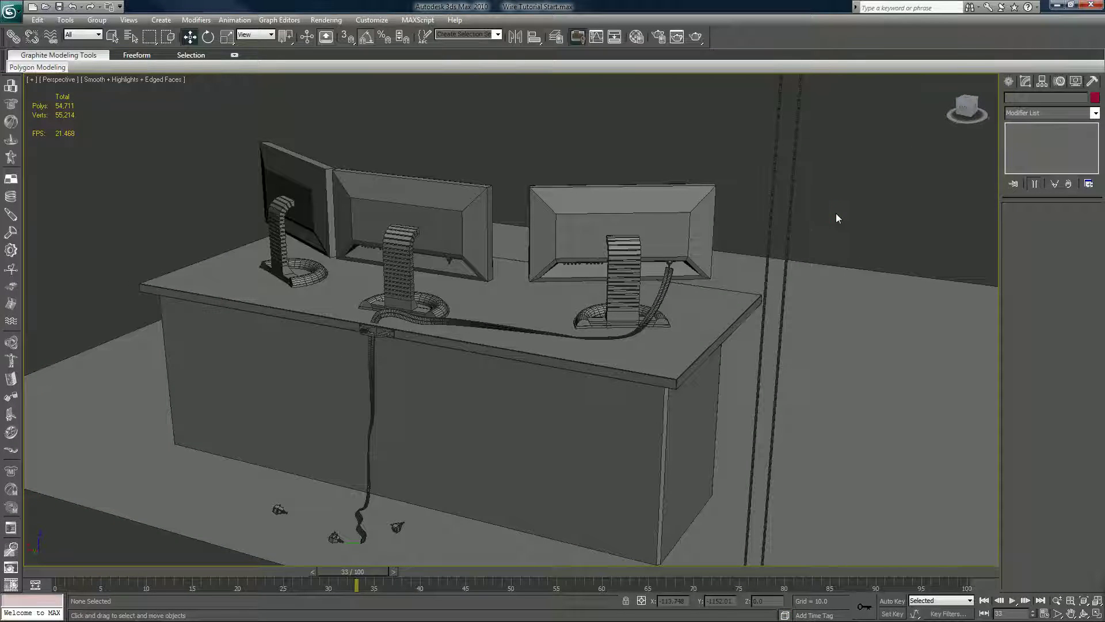